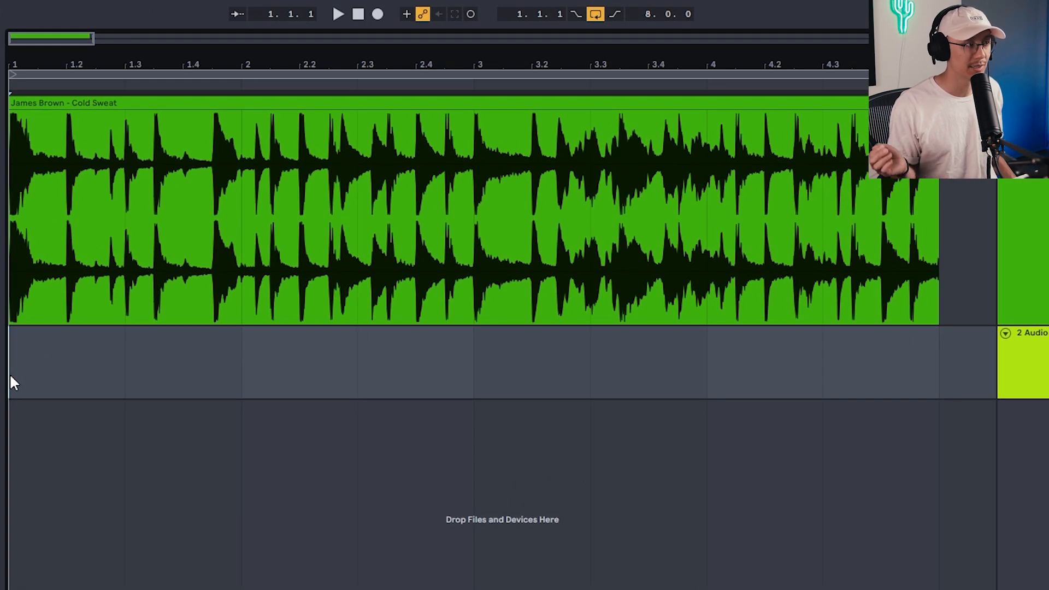
# Audition the full Cold Sweat break and move its opening kick slice, from 1 to 1.2, onto the second audio track.
pyautogui.press('space')
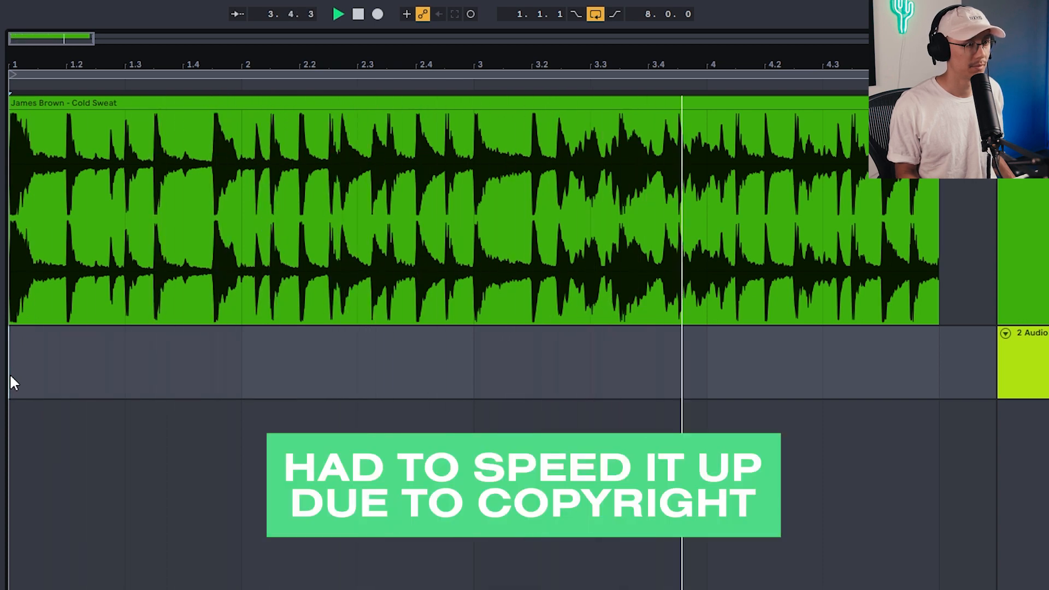
pyautogui.press('space')
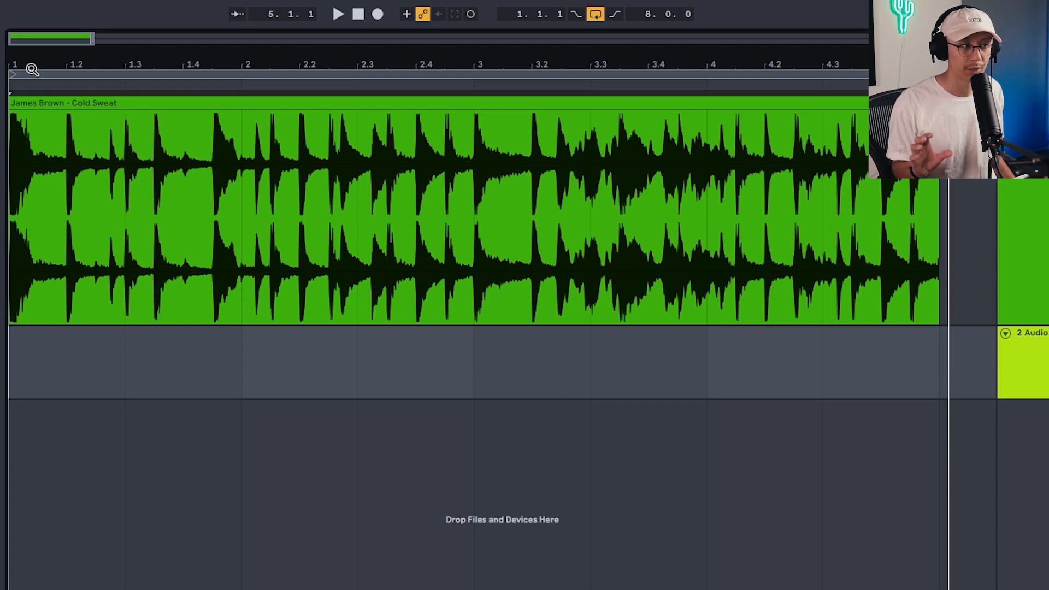
pyautogui.moveTo(28, 56); pyautogui.dragTo(53, 81)
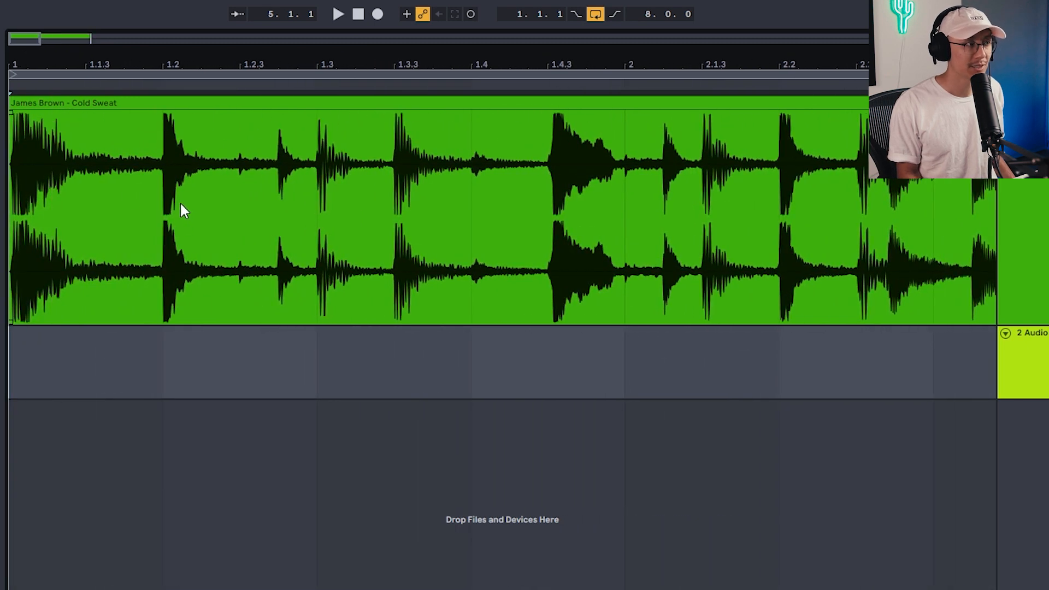
pyautogui.moveTo(164, 208); pyautogui.dragTo(11, 208)
pyautogui.press('space')
pyautogui.press('space')
pyautogui.moveTo(92, 98); pyautogui.dragTo(82, 350)
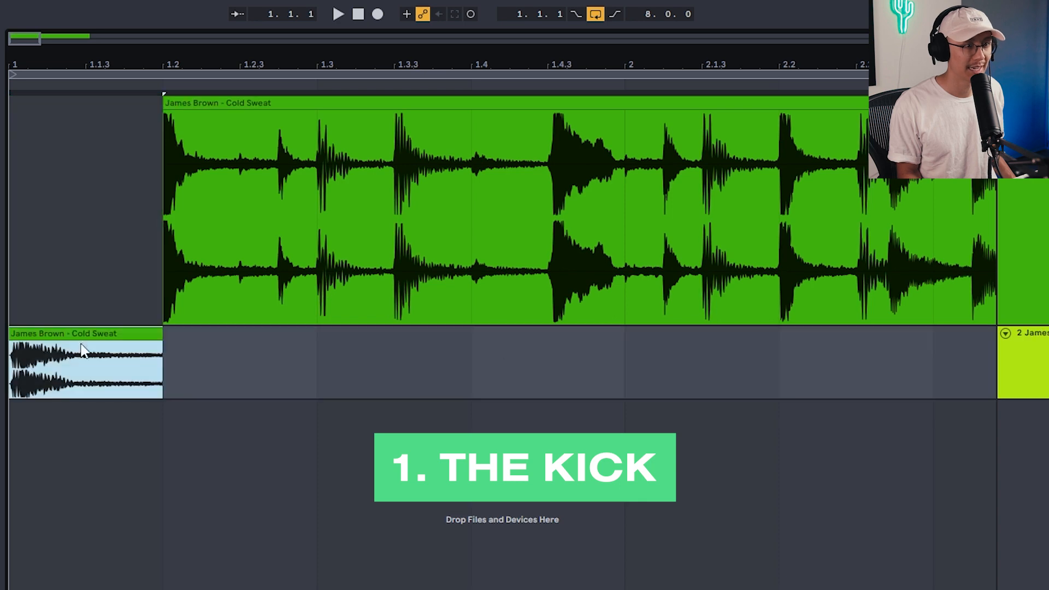
# Audition the slice of the break from 1.2 to 1.2.3 and move it onto the second track at the same position.
pyautogui.moveTo(164, 218); pyautogui.dragTo(239, 218)
pyautogui.press('space')
pyautogui.press('space')
pyautogui.moveTo(173, 122); pyautogui.dragTo(173, 361)
# Move the slice from 1.2.3 to 1.3 onto the second track and audition it.
pyautogui.moveTo(242, 185); pyautogui.dragTo(313, 183)
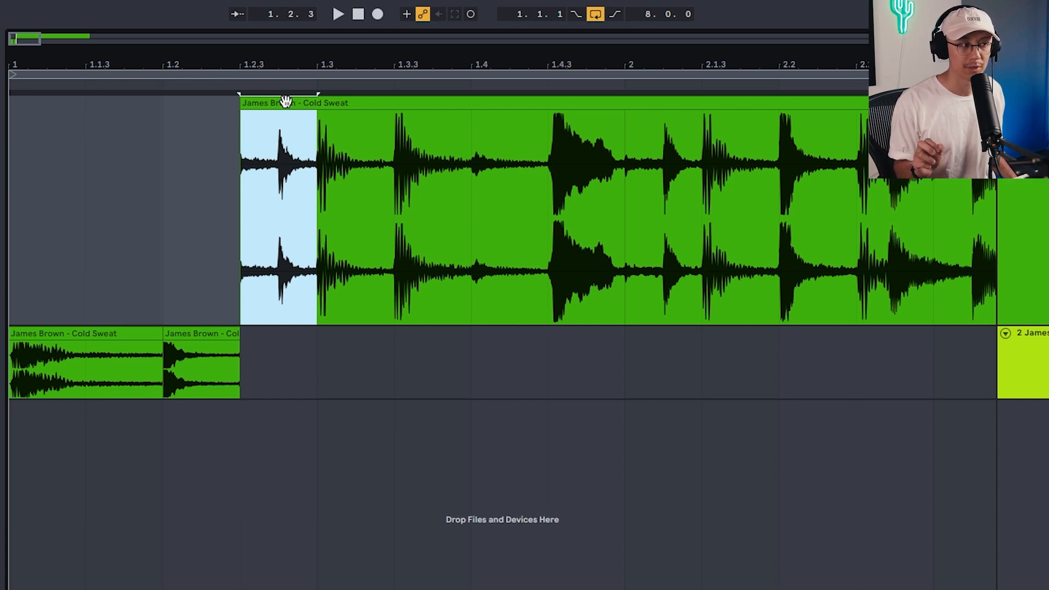
pyautogui.moveTo(286, 102); pyautogui.dragTo(290, 363)
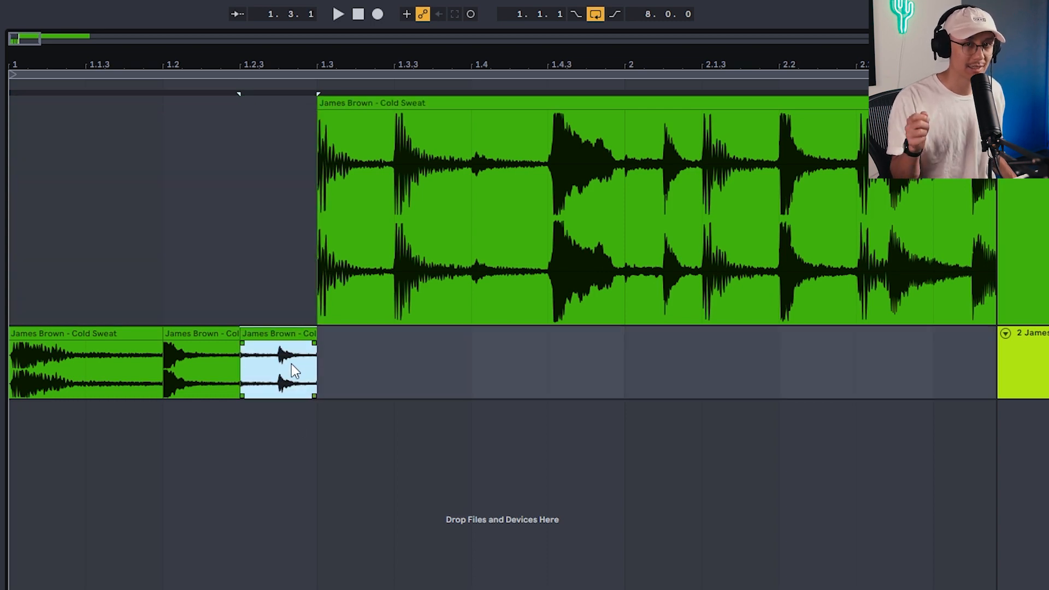
pyautogui.press('space')
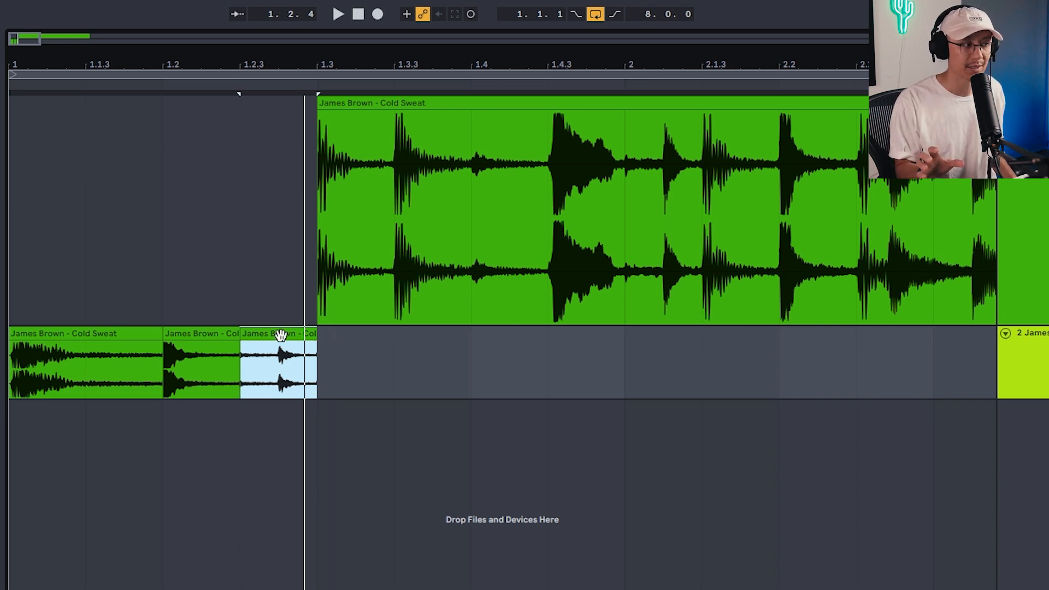
# Move the slice from 1.3 to 1.3.3 onto the second track and audition it.
pyautogui.hotkey('ctrl', 'd')
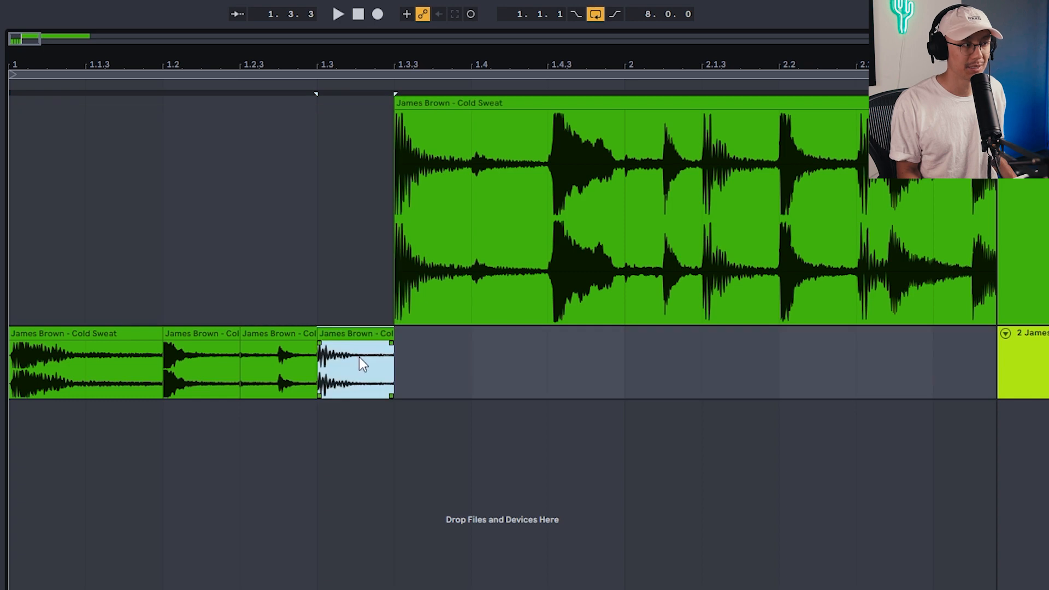
pyautogui.press('space')
pyautogui.press('space')
pyautogui.press('space')
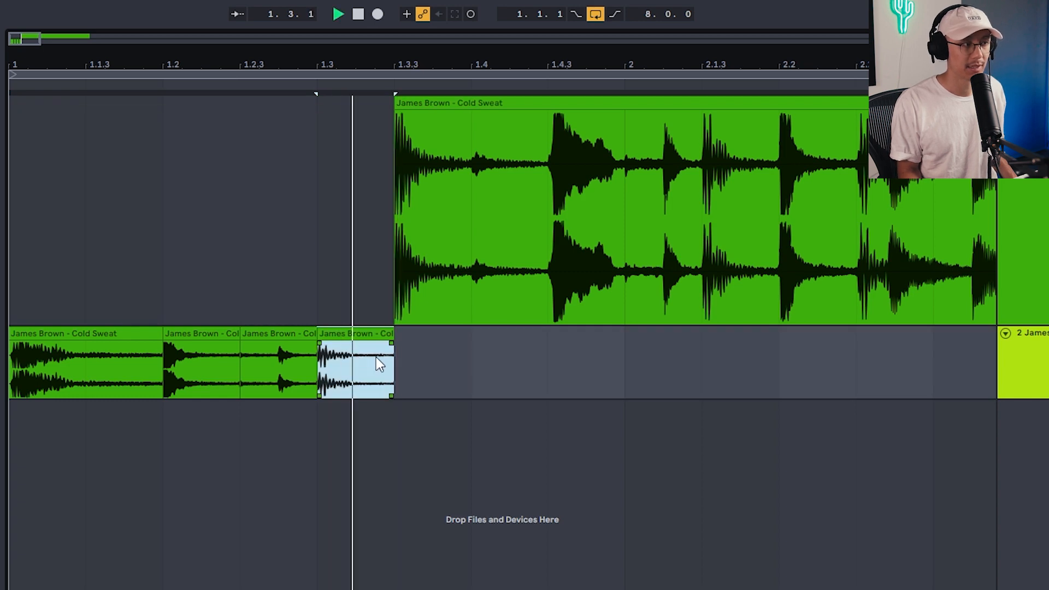
pyautogui.press('space')
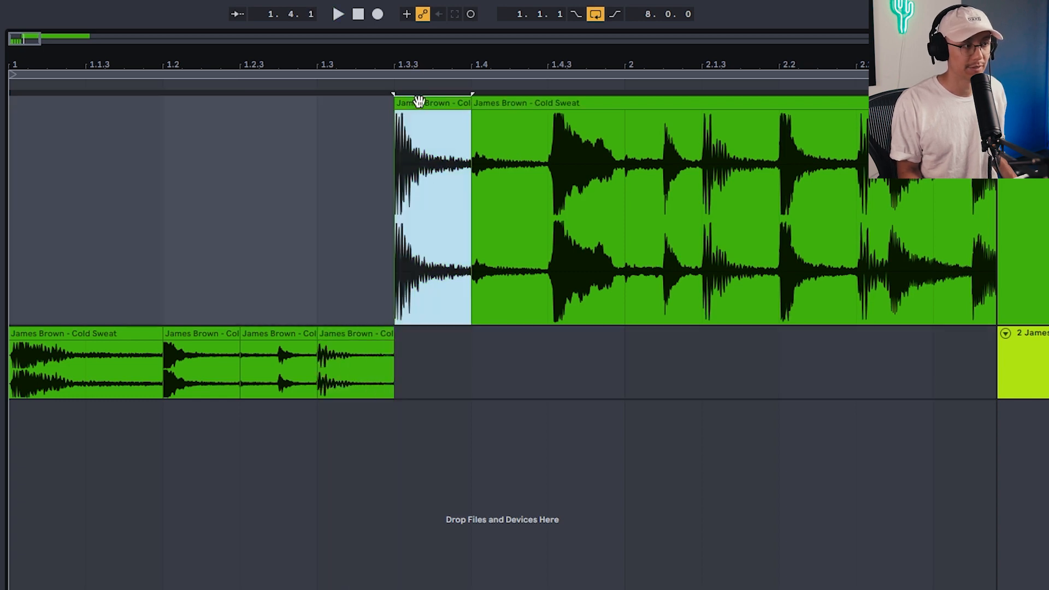
# Move the slice from 1.3.3 to 1.4 onto the second track and compare it by playback with the slice before it.
pyautogui.moveTo(418, 101); pyautogui.dragTo(411, 378)
pyautogui.press('space')
pyautogui.press('space')
pyautogui.click(341, 333)
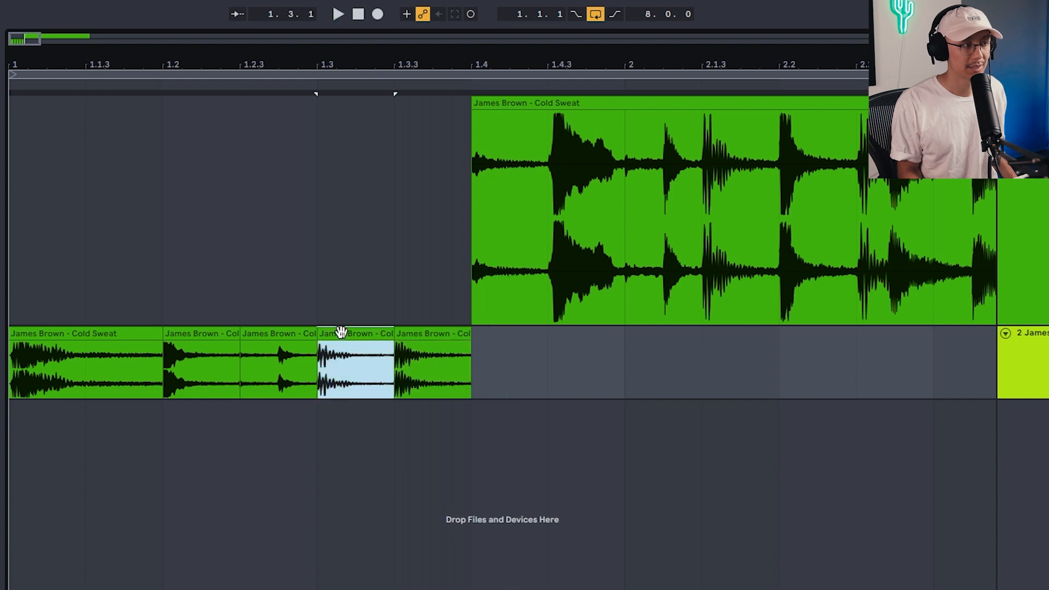
pyautogui.press('space')
pyautogui.press('space')
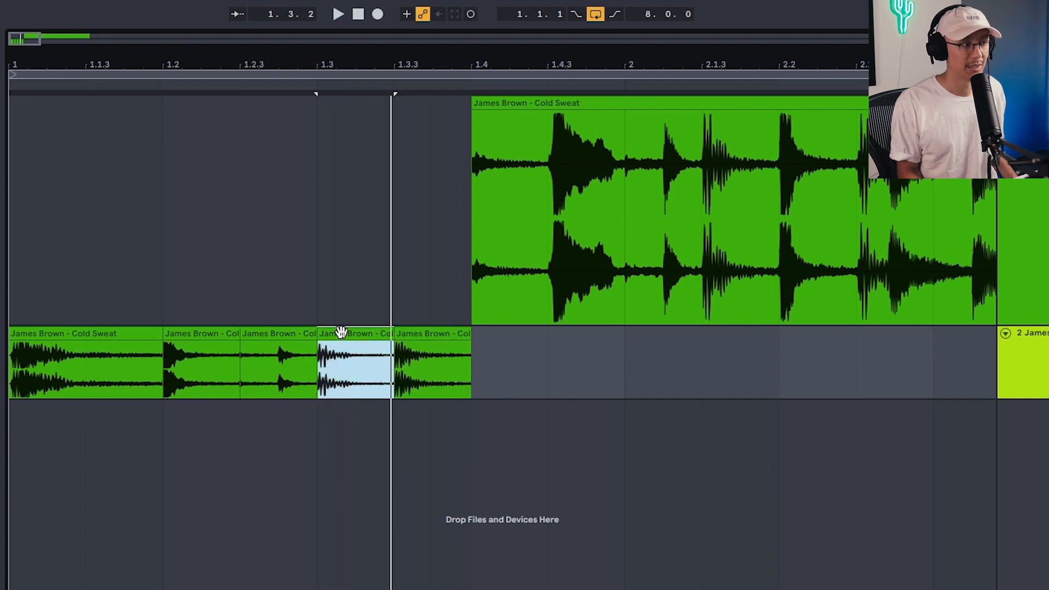
pyautogui.click(424, 334)
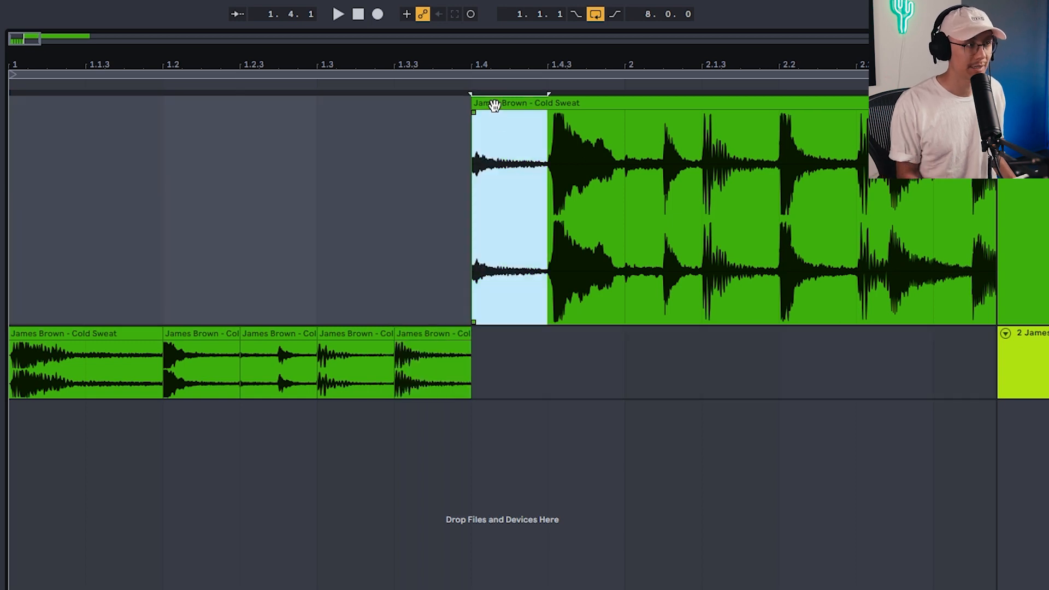
# Move the hi-hat slice from 1.4 to 1.4.3 onto the second track and audition it.
pyautogui.moveTo(494, 103); pyautogui.dragTo(499, 359)
pyautogui.press('space')
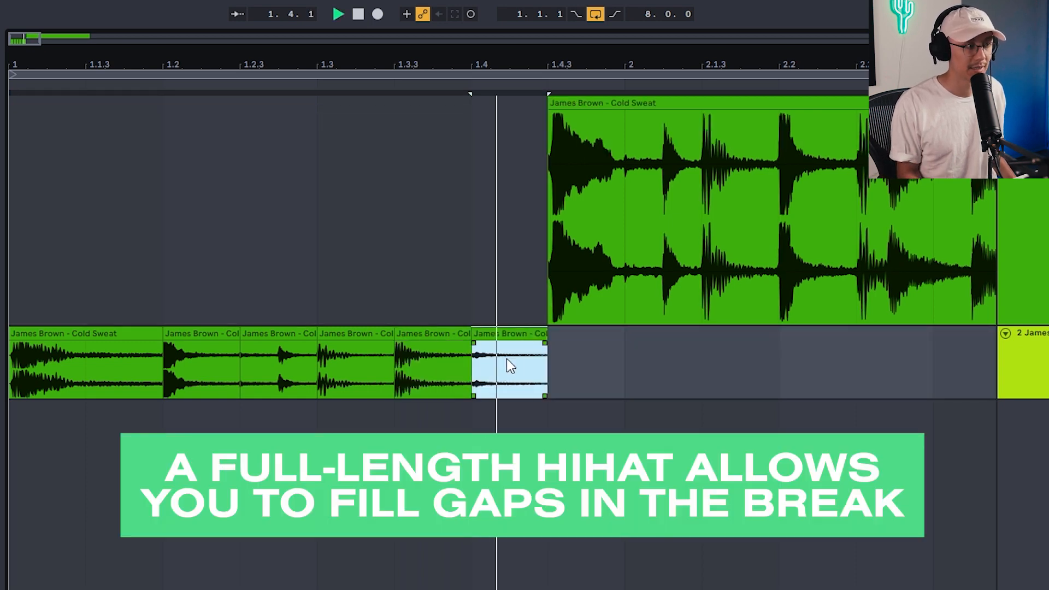
pyautogui.press('space')
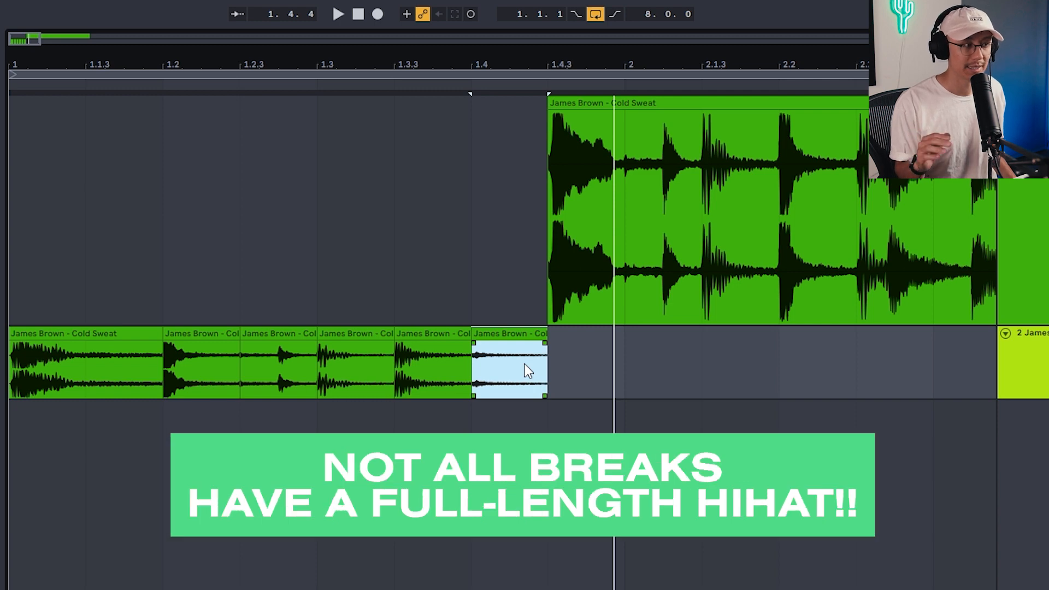
pyautogui.press('space')
pyautogui.press('space')
# Move the four half-beat slices between 1.4.3 and 2.2.3 onto the second track in place, auditioning them along the way.
pyautogui.moveTo(580, 262); pyautogui.dragTo(594, 368)
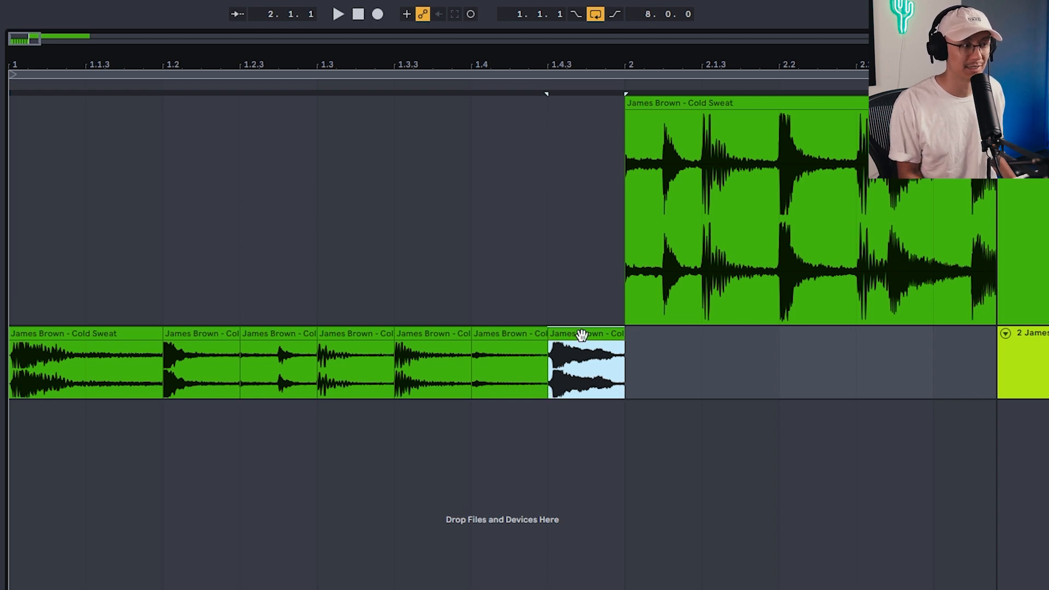
pyautogui.press('space')
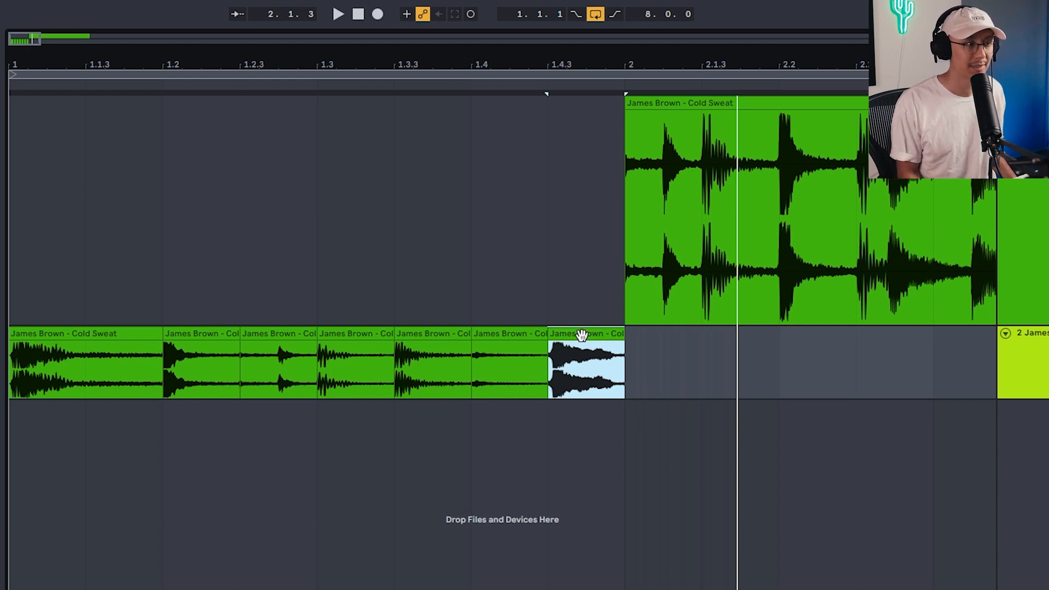
pyautogui.hotkey('ctrl', 'd')
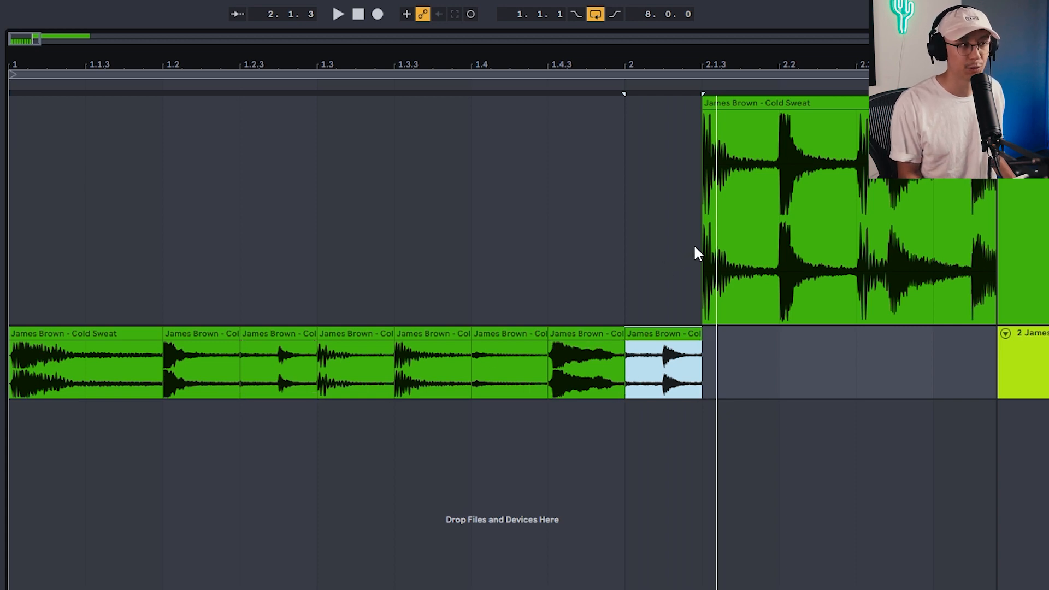
pyautogui.press('space')
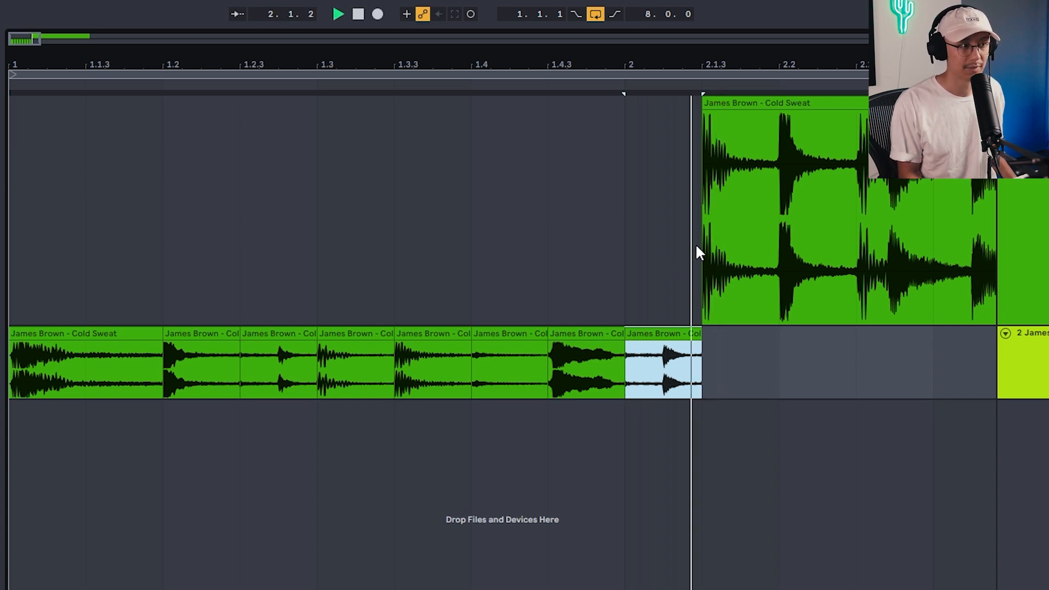
pyautogui.hotkey('ctrl', 'd')
pyautogui.hotkey('ctrl', 'd')
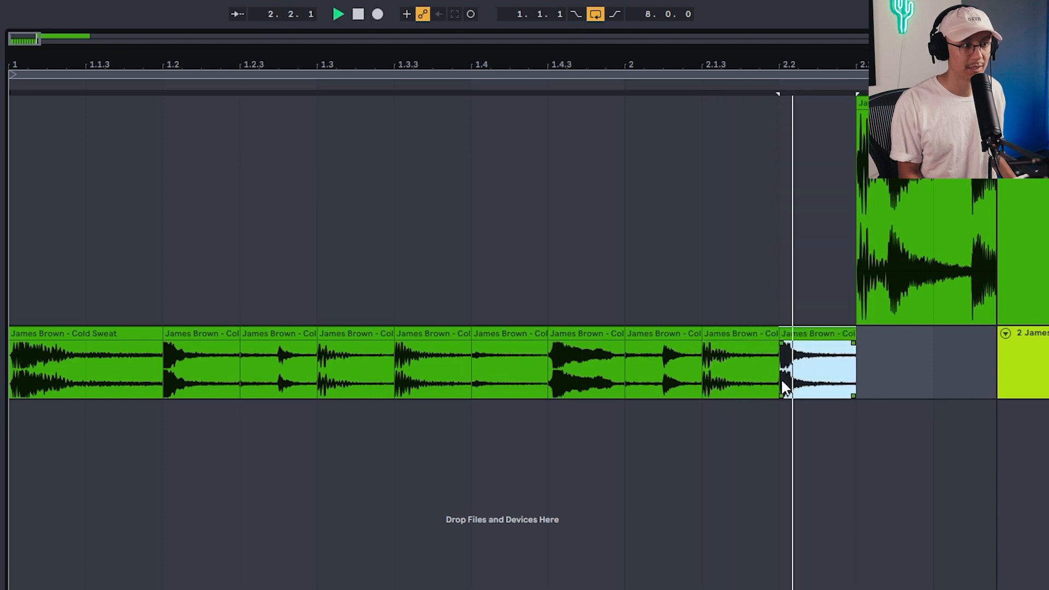
# Move the two-hit slice from 2.2.3 to 2.3.2 onto the second track and audition it repeatedly.
pyautogui.click(841, 89)
pyautogui.moveTo(842, 64); pyautogui.dragTo(663, 59)
pyautogui.moveTo(736, 185); pyautogui.dragTo(682, 179)
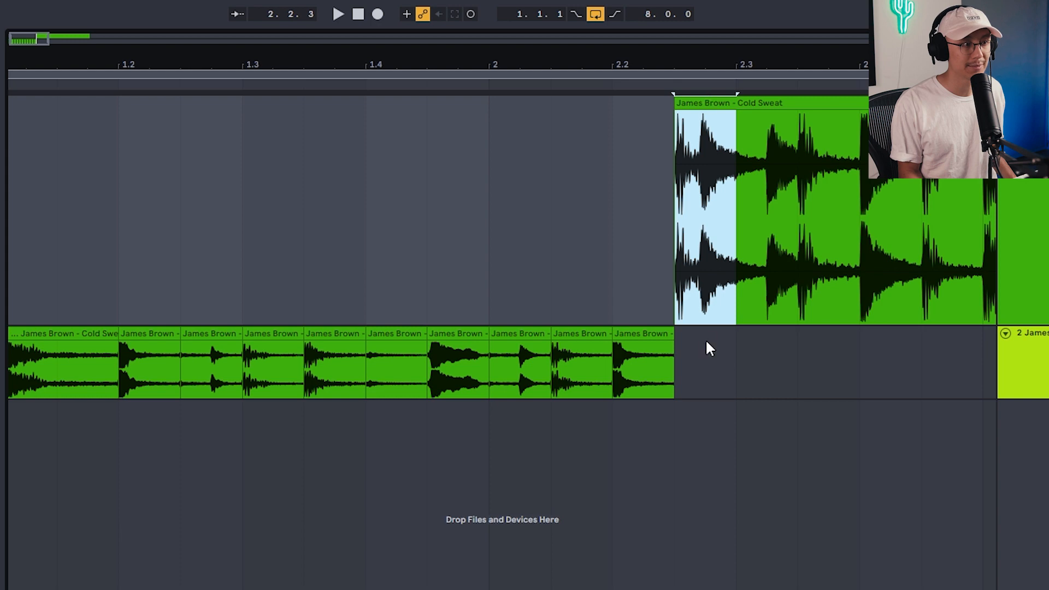
pyautogui.moveTo(706, 225); pyautogui.dragTo(722, 370)
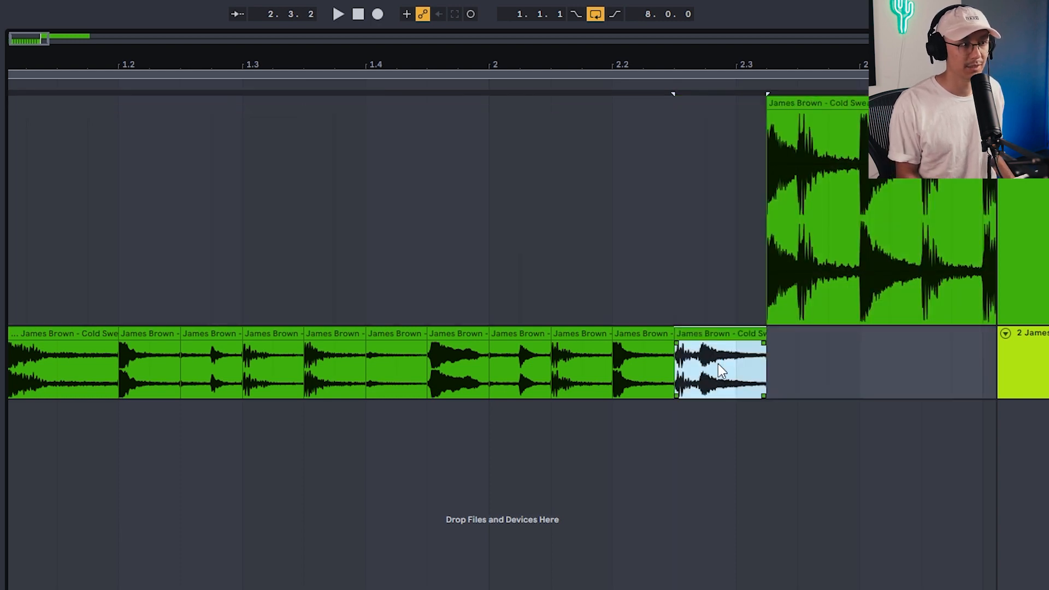
pyautogui.press('space')
pyautogui.press('space')
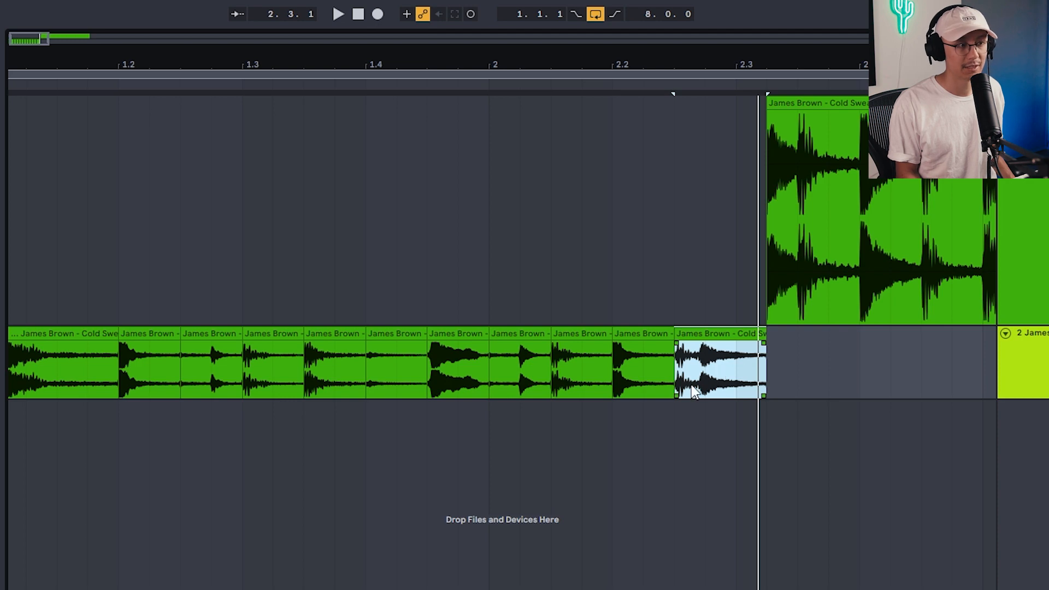
pyautogui.press('space')
pyautogui.press('space')
pyautogui.press('space')
pyautogui.press('space')
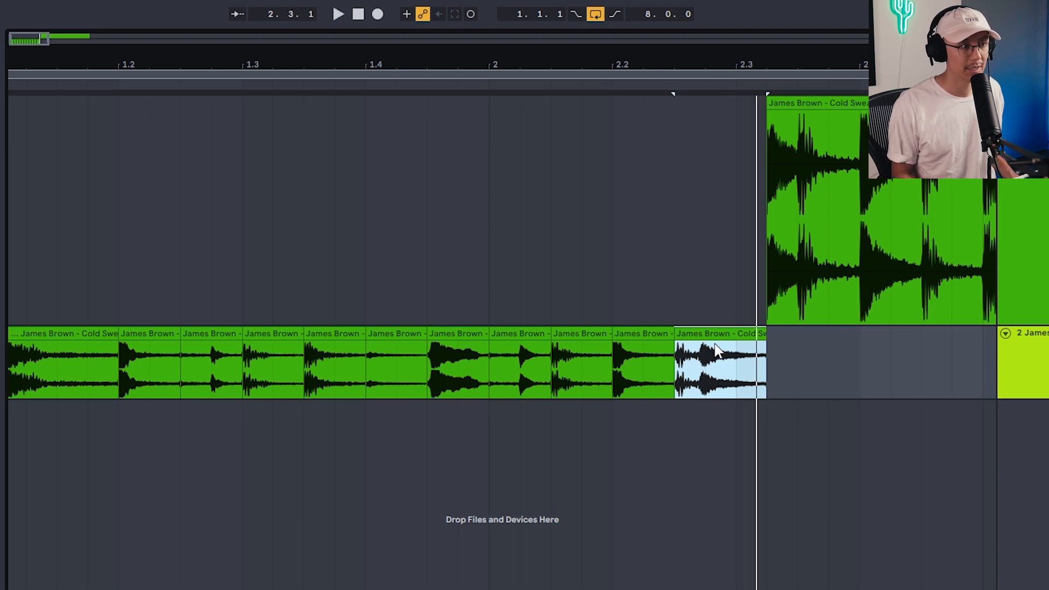
# Warp the slice at 2.2.3 so that its second hit lines up with the grid at 2.2.4.
pyautogui.doubleClick(718, 359)
pyautogui.doubleClick(429, 399)
pyautogui.moveTo(429, 400); pyautogui.dragTo(466, 399)
pyautogui.hotkey('ctrl', 'alt', 'l')
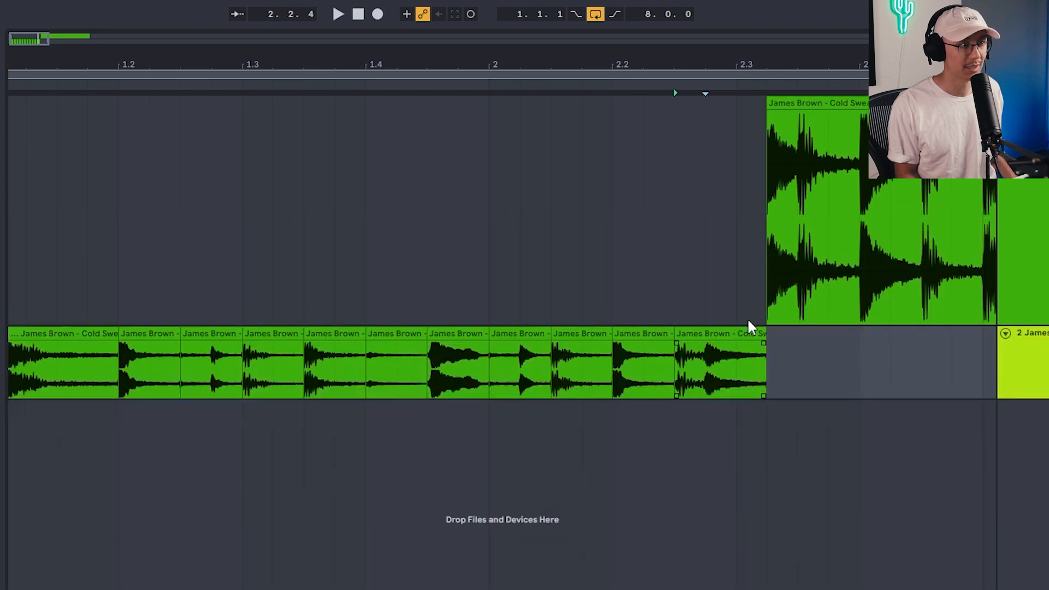
# Split the warped slice at 2.2.4 and audition its two hits separately, keeping both on the second track.
pyautogui.click(706, 362)
pyautogui.hotkey('ctrl', 'e')
pyautogui.click(696, 331)
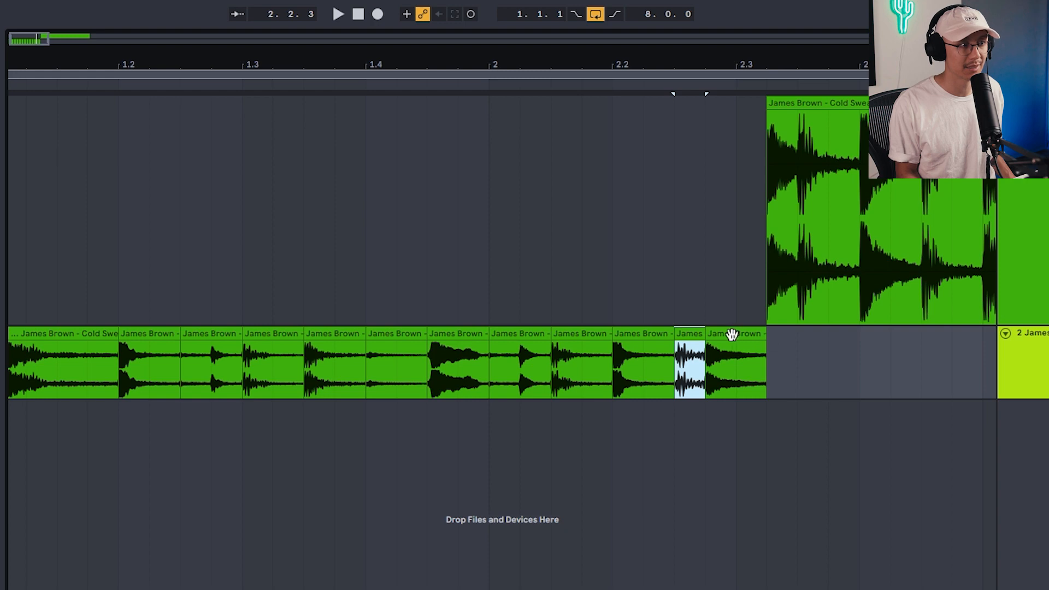
pyautogui.moveTo(733, 335); pyautogui.dragTo(732, 284)
pyautogui.click(686, 334)
pyautogui.press('space')
pyautogui.press('space')
pyautogui.press('space')
pyautogui.moveTo(722, 145); pyautogui.dragTo(738, 382)
pyautogui.press('space')
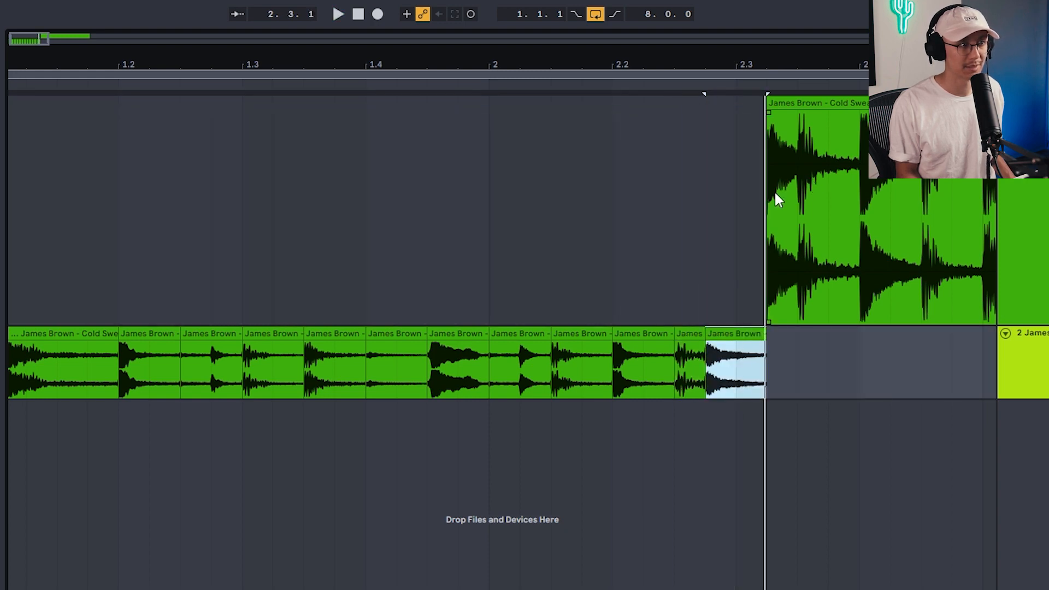
# Move the slices 2.3.2 to 2.3.3, 2.3.3 to 2.4 and 2.4 to 2.4.3 onto the second track and audition them.
pyautogui.moveTo(776, 194); pyautogui.dragTo(781, 371)
pyautogui.click(816, 101)
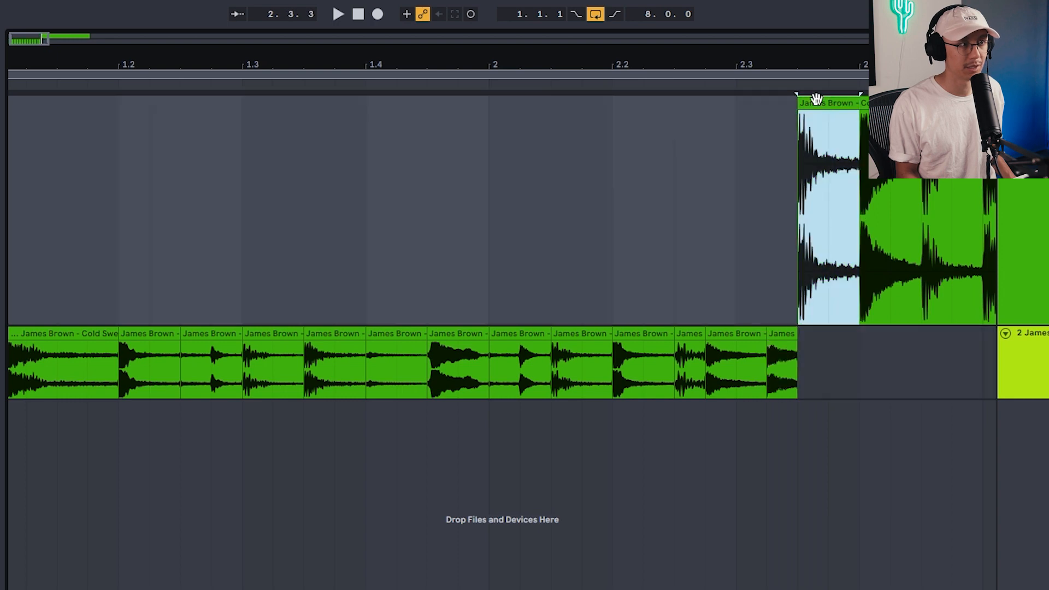
pyautogui.moveTo(816, 101); pyautogui.dragTo(817, 332)
pyautogui.press('space')
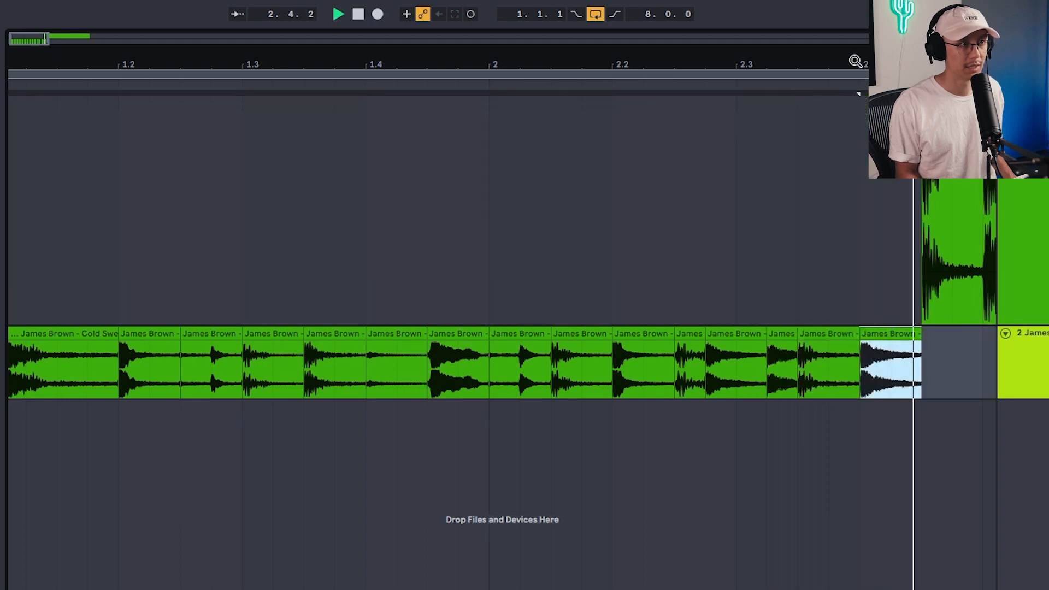
pyautogui.press('space')
# Move the slices from 2.4.3 to 3 and from 3 to 3.2 onto the second track and audition them.
pyautogui.moveTo(855, 61); pyautogui.dragTo(854, 33)
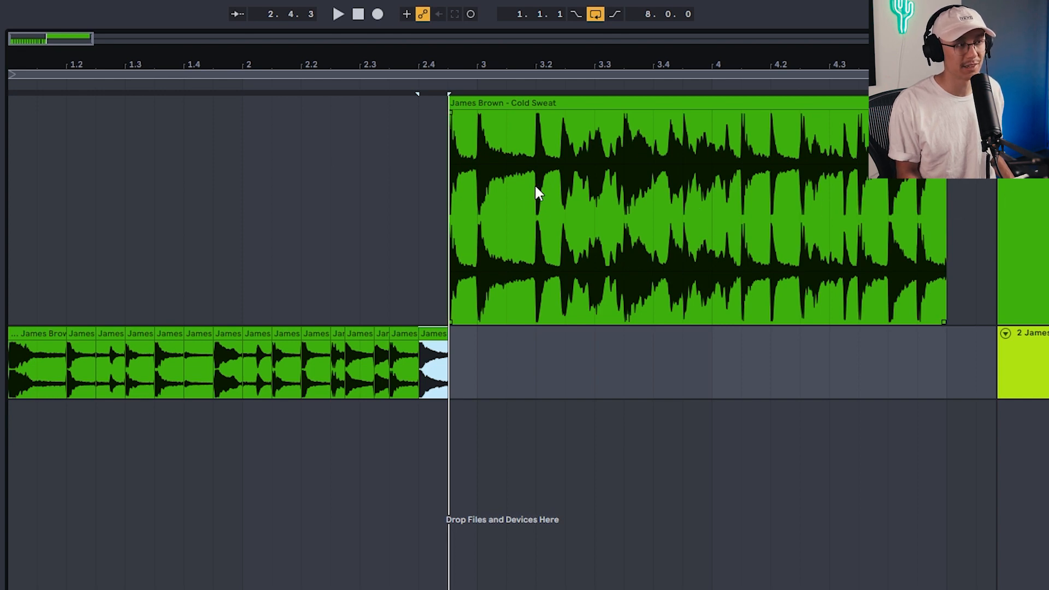
pyautogui.moveTo(478, 223); pyautogui.dragTo(448, 222)
pyautogui.moveTo(460, 103); pyautogui.dragTo(460, 346)
pyautogui.press('space')
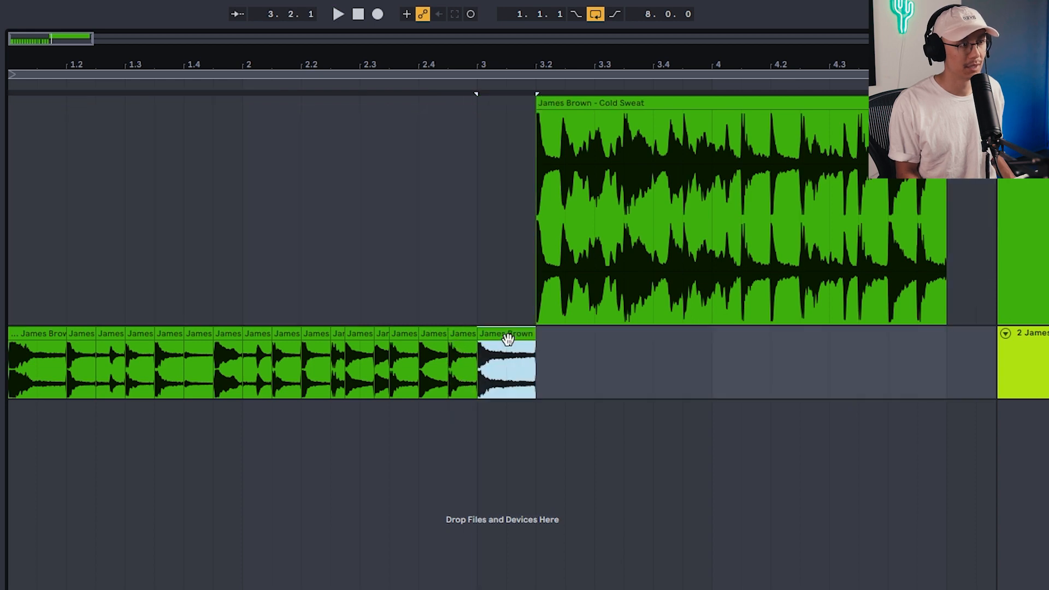
pyautogui.press('space')
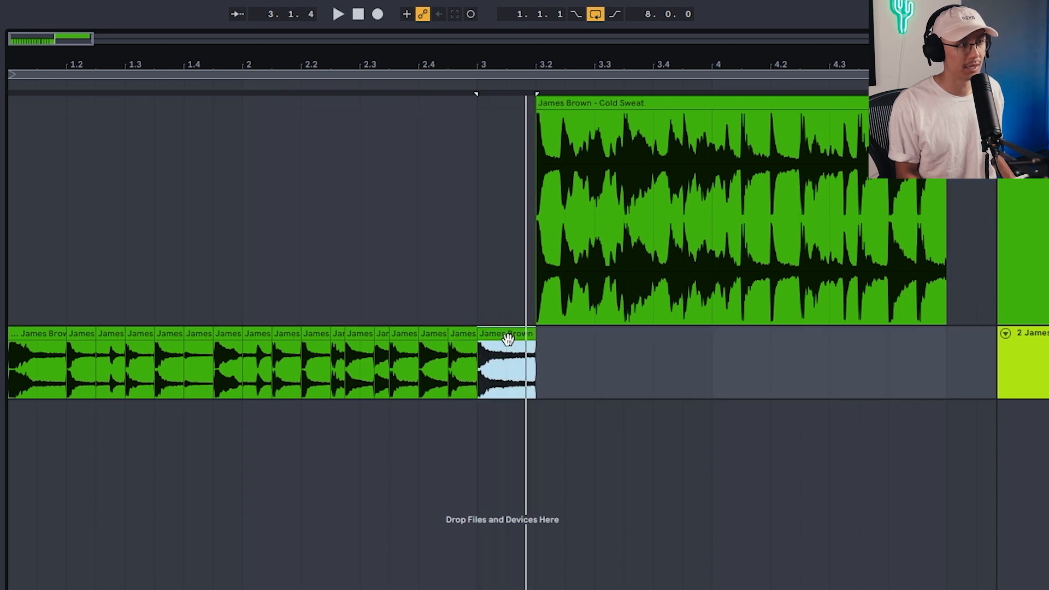
pyautogui.press('space')
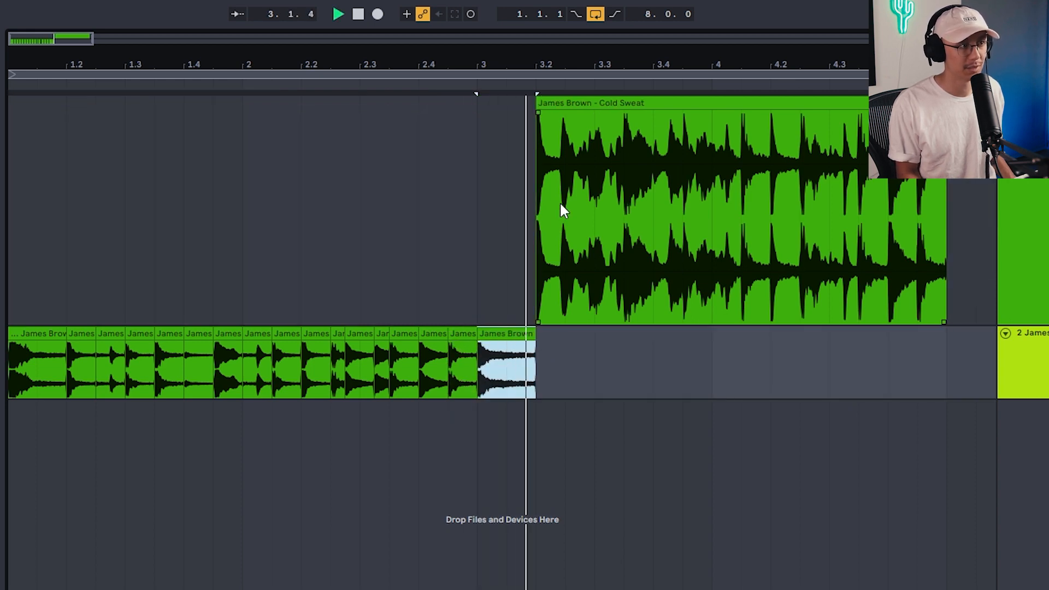
# Move the slice from 3.2 to 3.2.3 onto the second track and audition it.
pyautogui.moveTo(566, 210); pyautogui.dragTo(538, 210)
pyautogui.press('space')
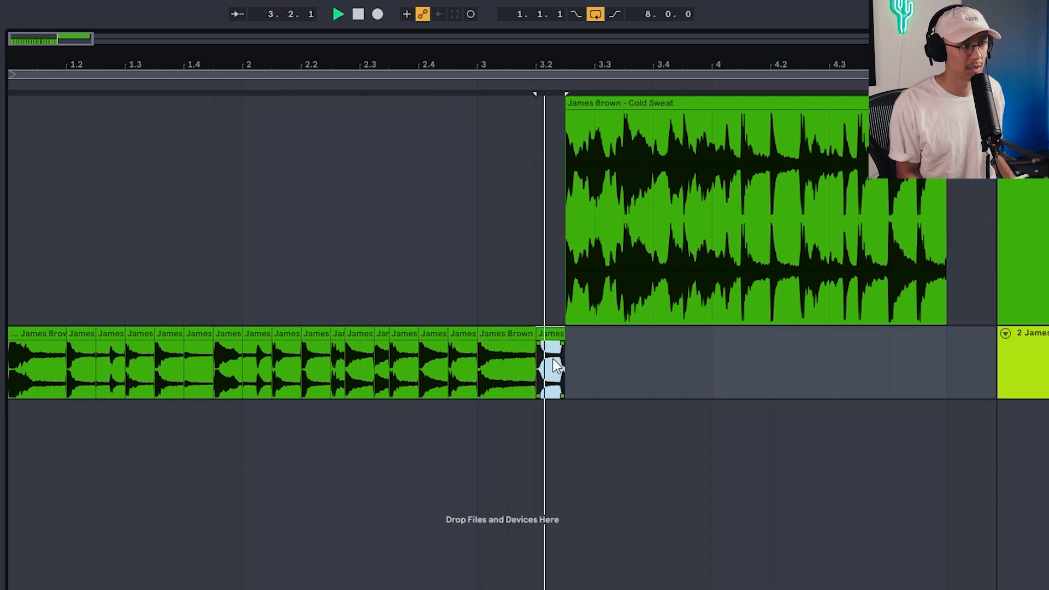
pyautogui.press('space')
pyautogui.press('space')
pyautogui.press('space')
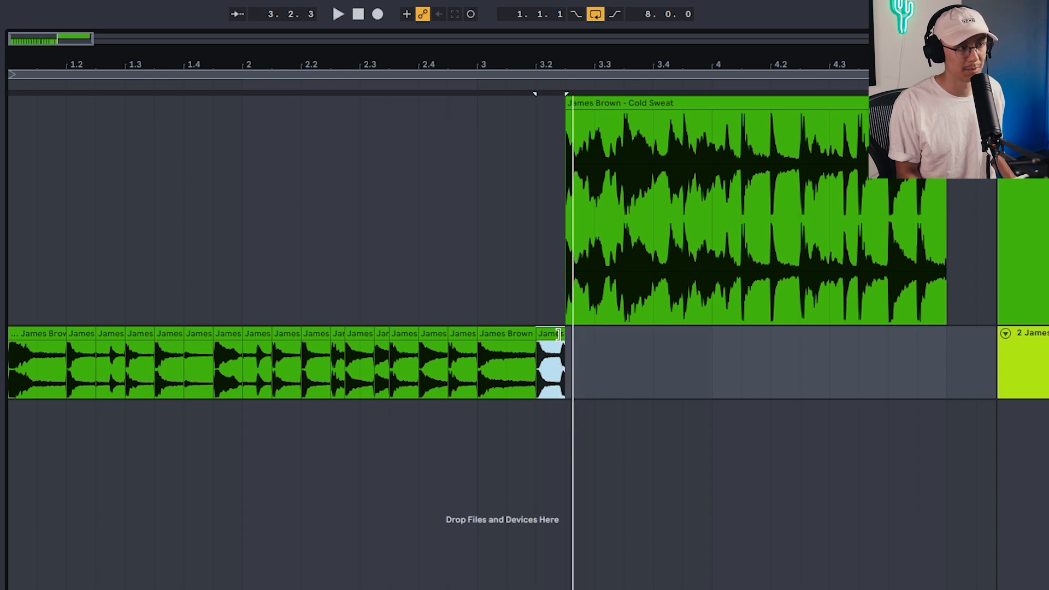
# Return the slice at 3.2 to the first track, and move the section from 4.1.3 to 5 onto the second track, auditioning it.
pyautogui.moveTo(553, 328); pyautogui.dragTo(543, 231)
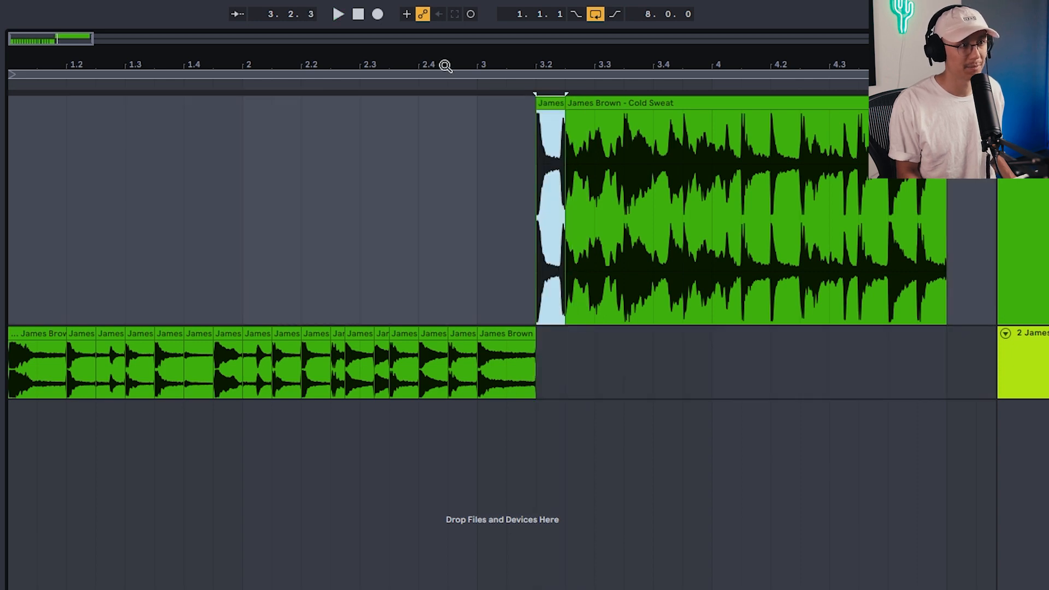
pyautogui.moveTo(741, 252); pyautogui.dragTo(969, 251)
pyautogui.press('space')
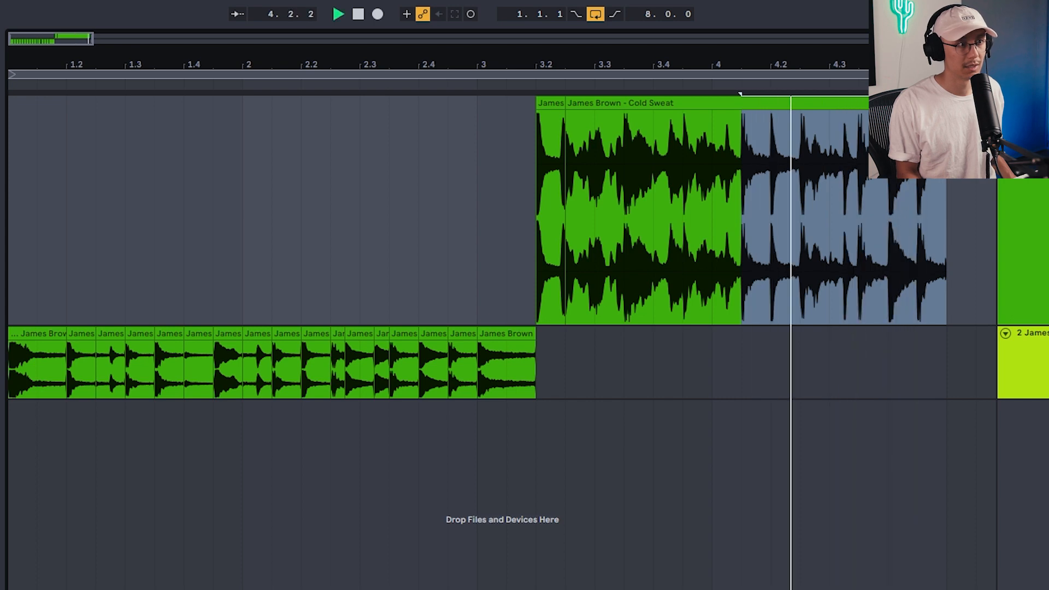
pyautogui.press('space')
pyautogui.moveTo(766, 102); pyautogui.dragTo(816, 372)
pyautogui.press('space')
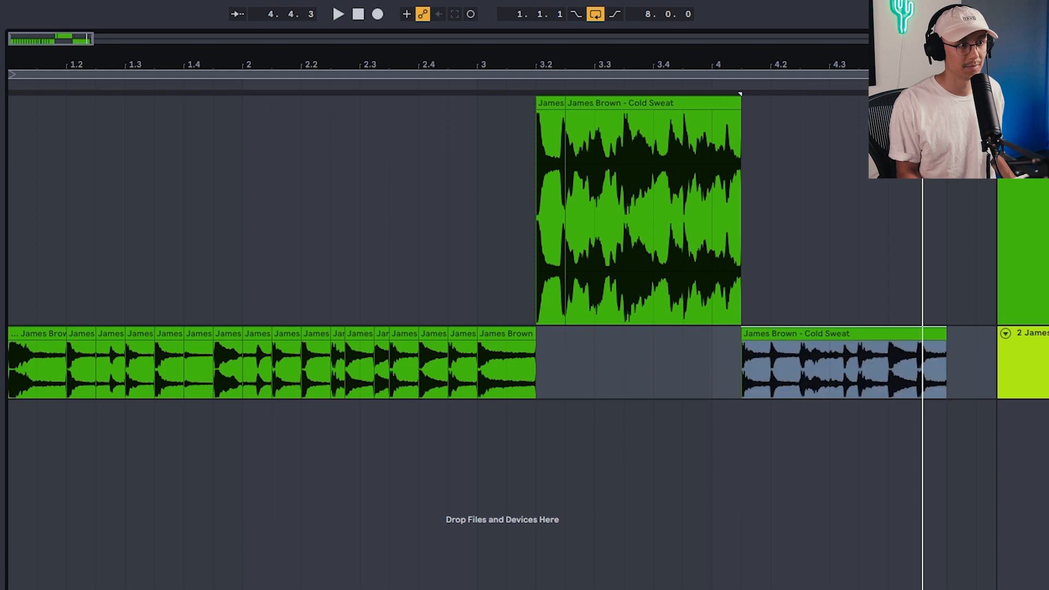
pyautogui.press('space')
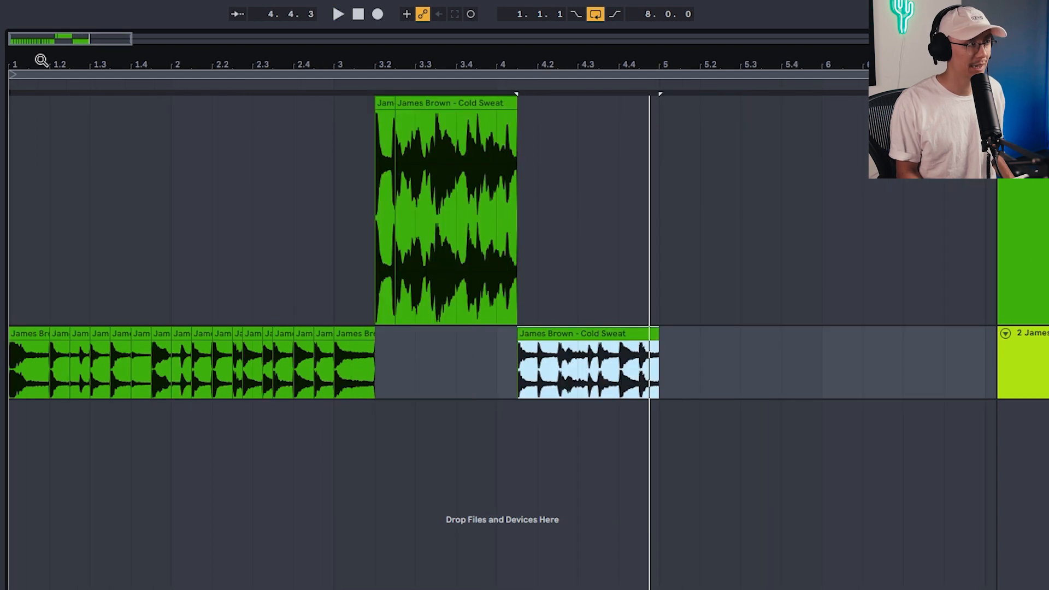
# Set the loop to cover bar 1, from 1 to 2, and play it.
pyautogui.moveTo(20, 62); pyautogui.dragTo(20, 109)
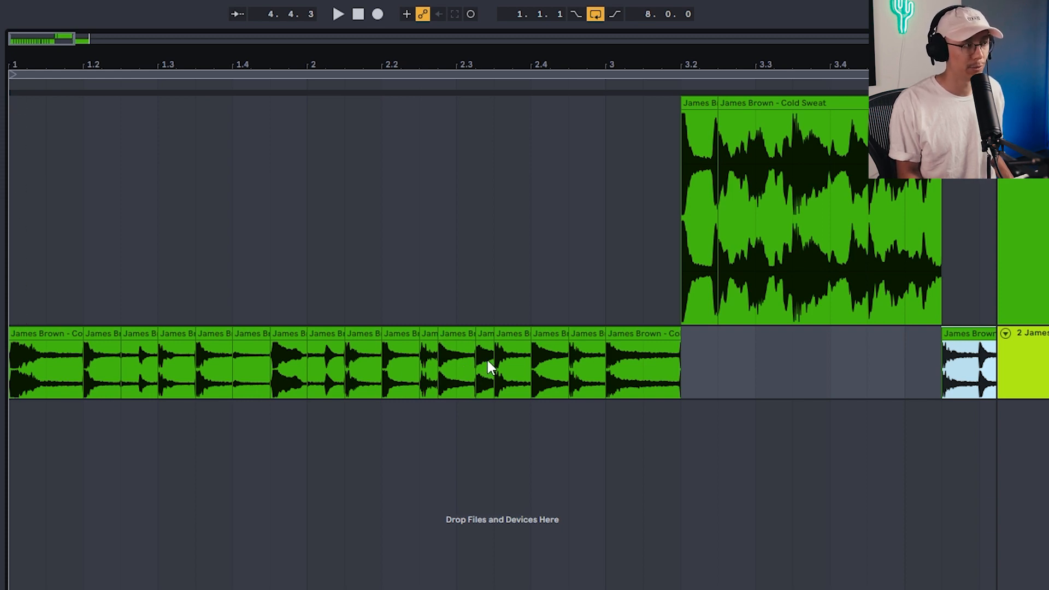
pyautogui.click(14, 428)
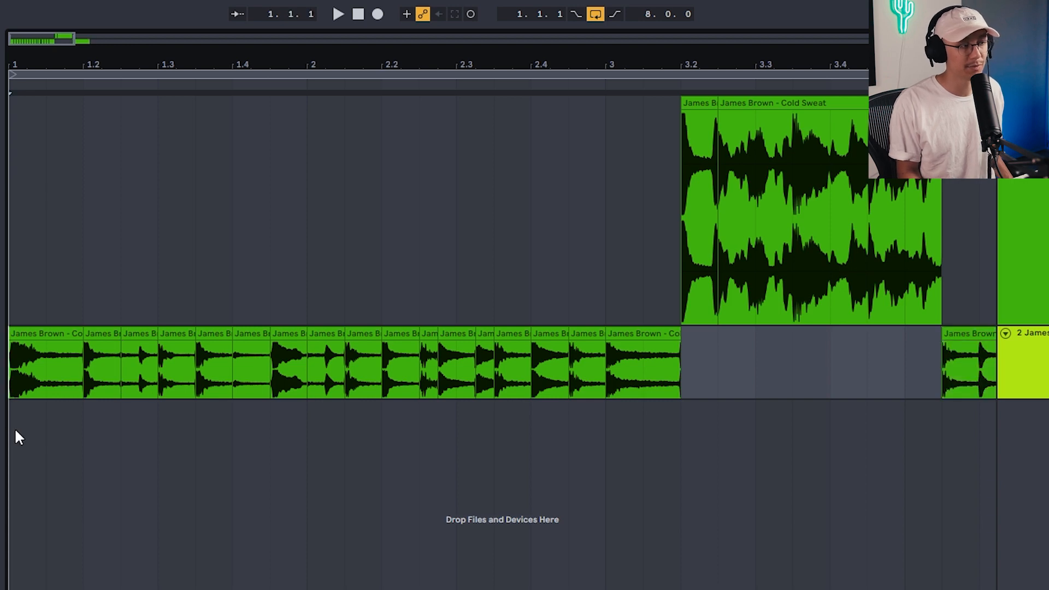
pyautogui.moveTo(308, 272); pyautogui.dragTo(9, 272)
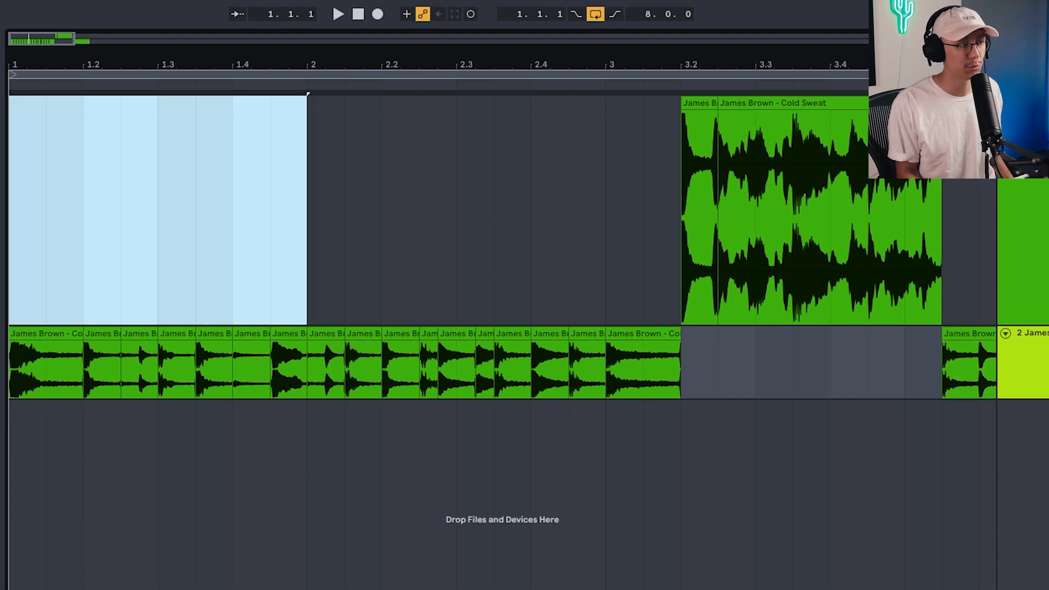
pyautogui.hotkey('ctrl', 'l')
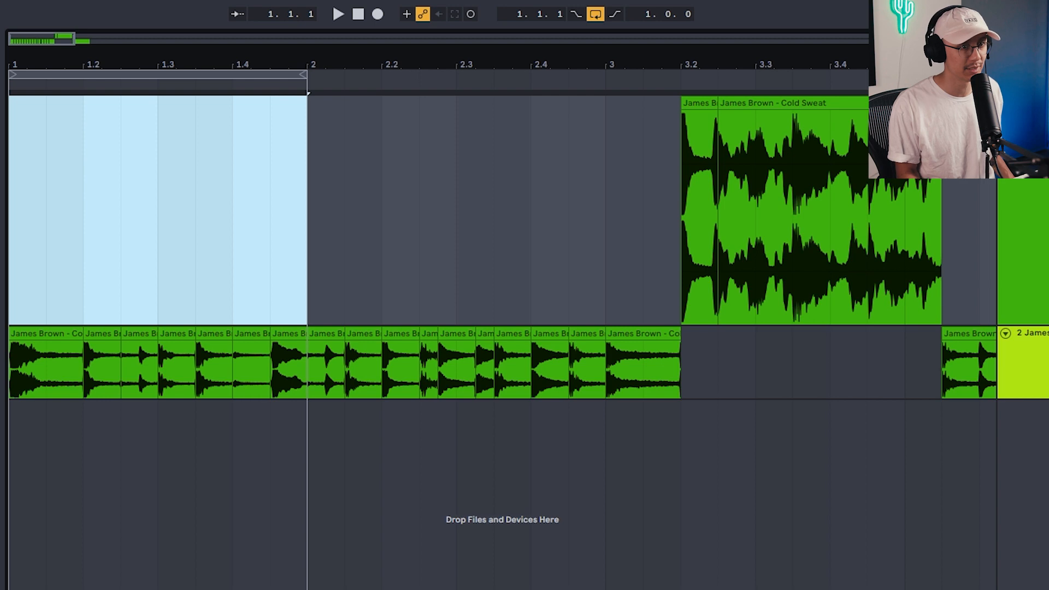
pyautogui.press('space')
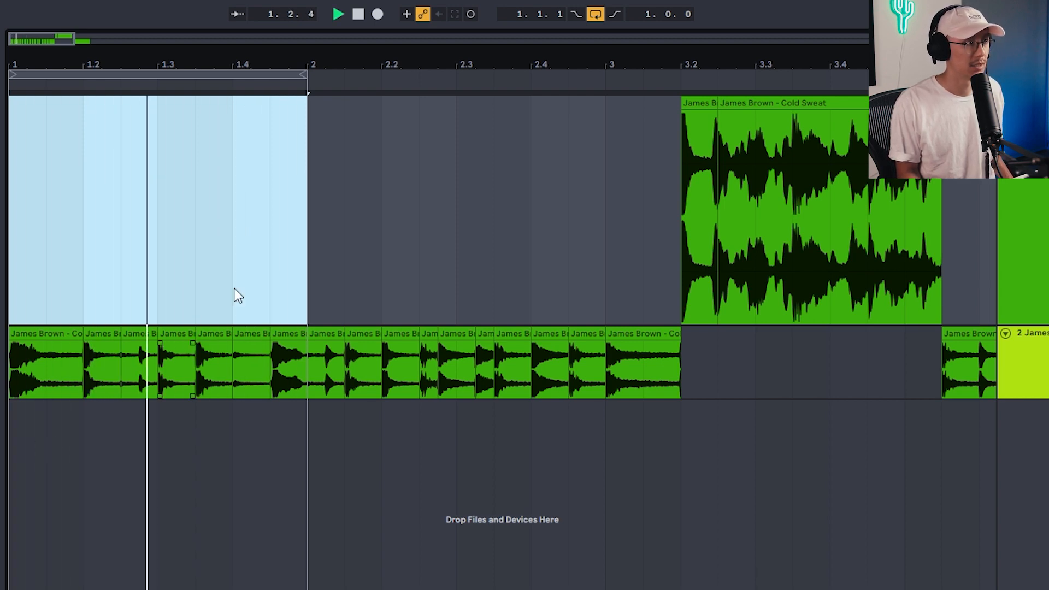
# Audition the opening slice, select the slice at 1.4.3 and return playback to the song start.
pyautogui.click(41, 333)
pyautogui.press('space')
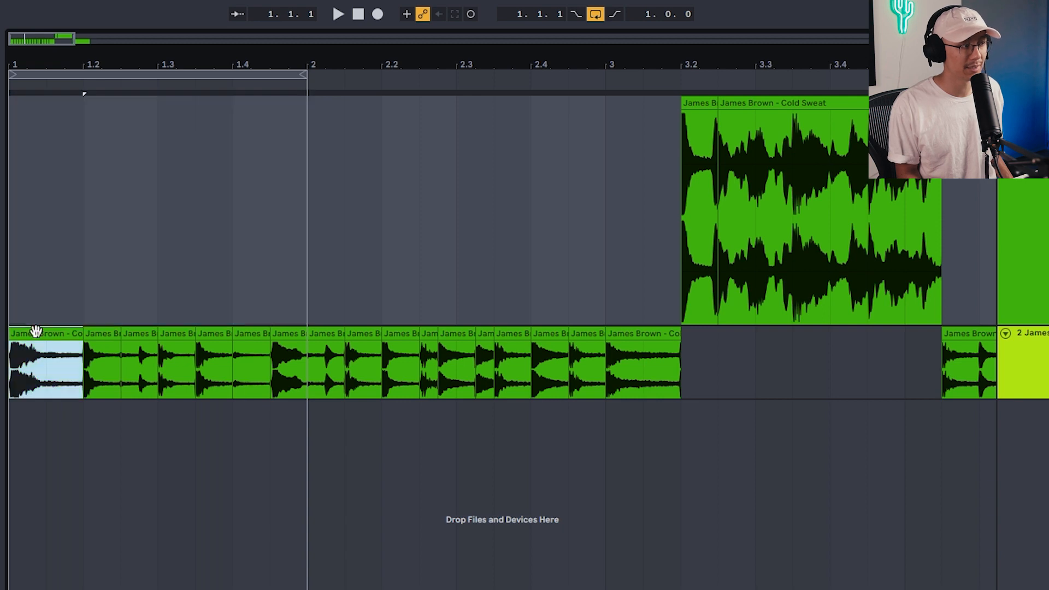
pyautogui.press('space')
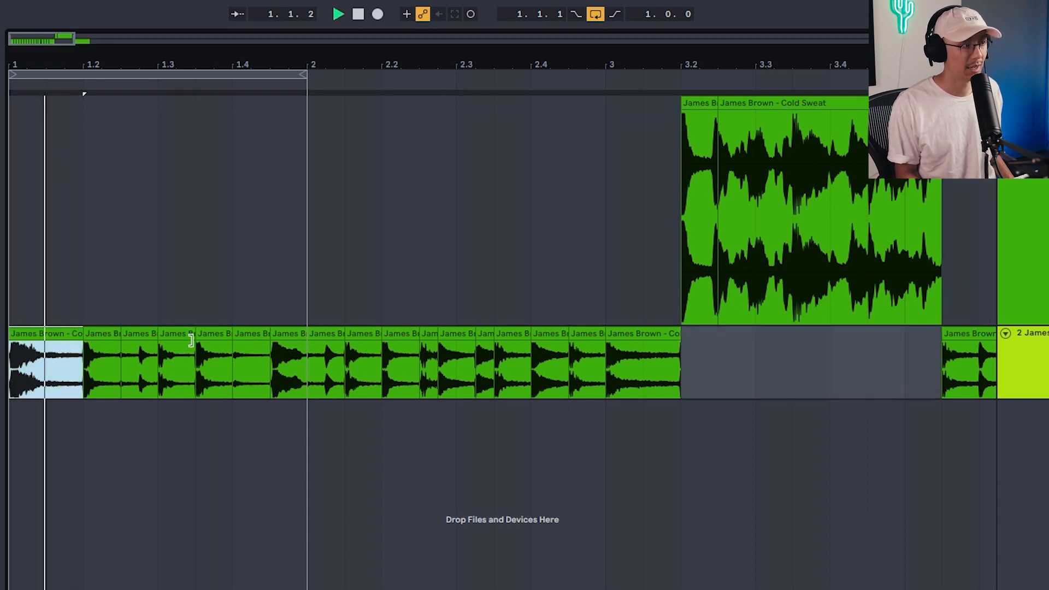
pyautogui.click(293, 335)
pyautogui.press('space')
pyautogui.press('Home')
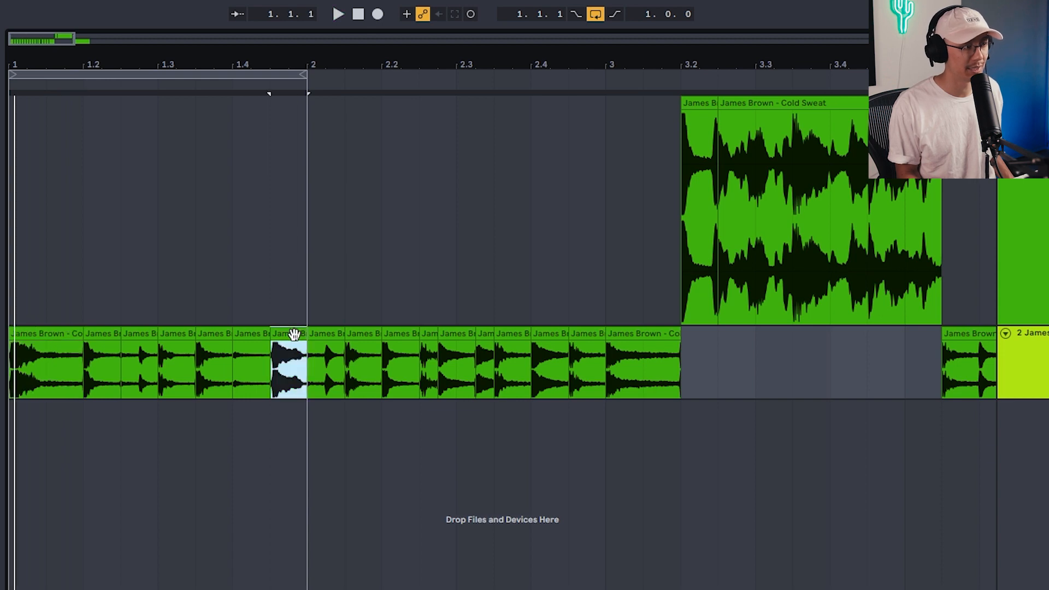
# Enlarge the second track's height to show its waveforms in more detail and play the looped bar.
pyautogui.moveTo(92, 58); pyautogui.dragTo(91, 88)
pyautogui.moveTo(1045, 399); pyautogui.dragTo(1045, 485)
pyautogui.moveTo(449, 65); pyautogui.dragTo(449, 50)
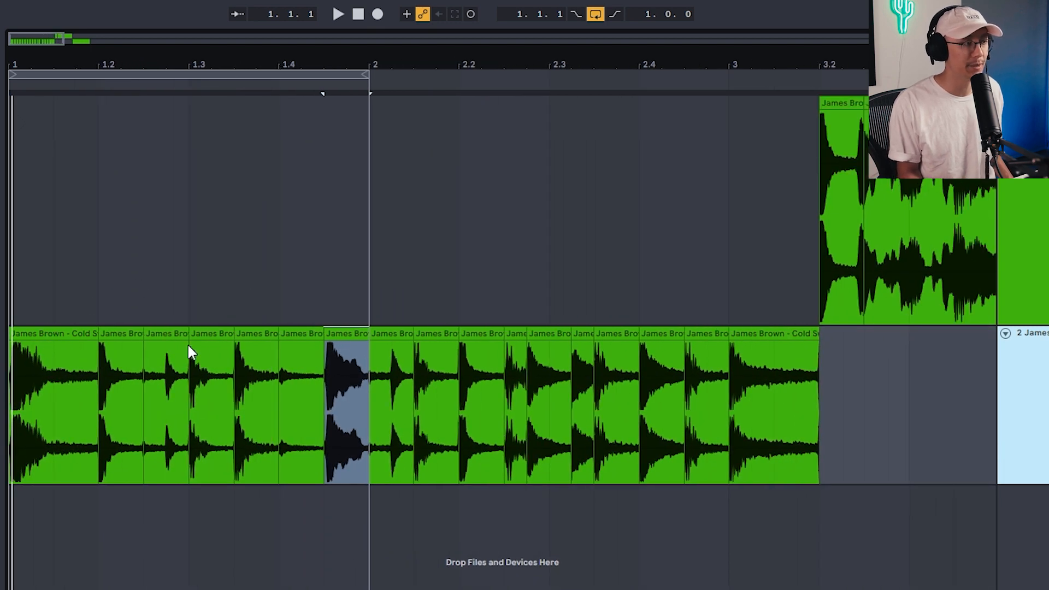
pyautogui.press('space')
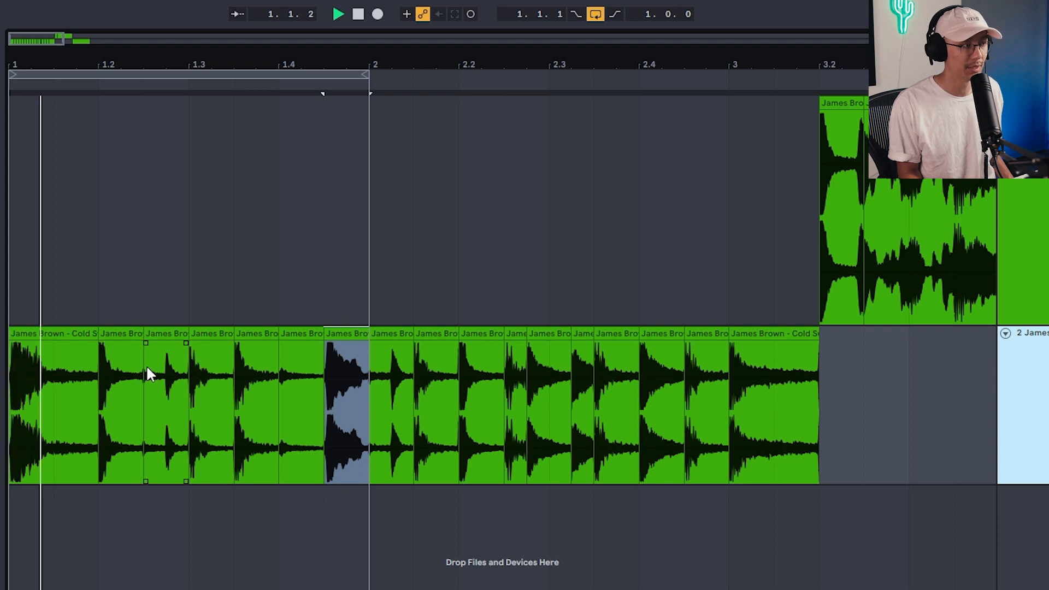
pyautogui.press('space')
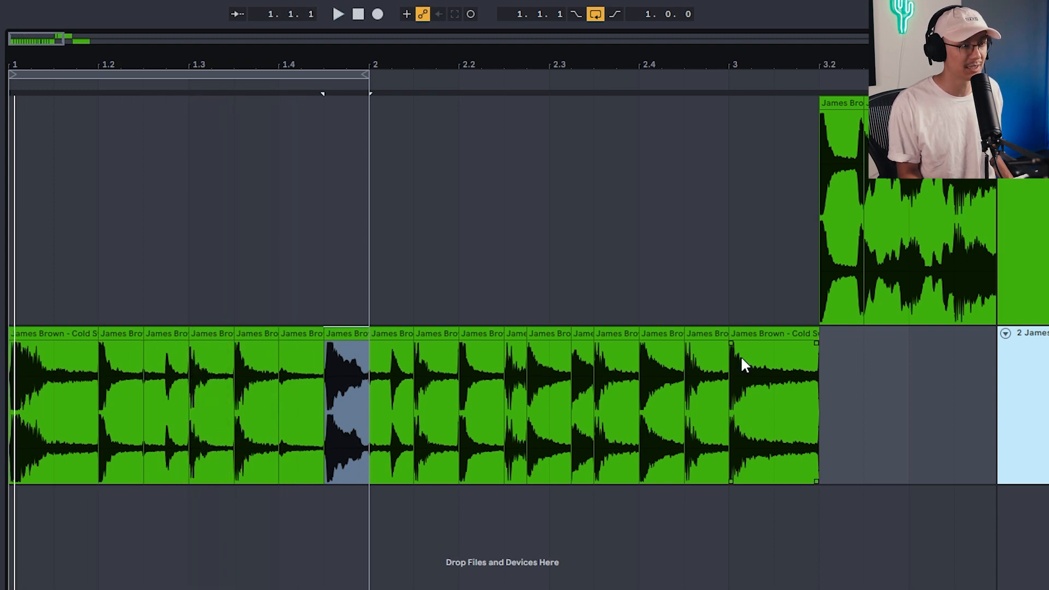
# Audition and delete the opening slice, put the slice from 3 in its place at 1, and play it.
pyautogui.click(70, 334)
pyautogui.press('space')
pyautogui.press('space')
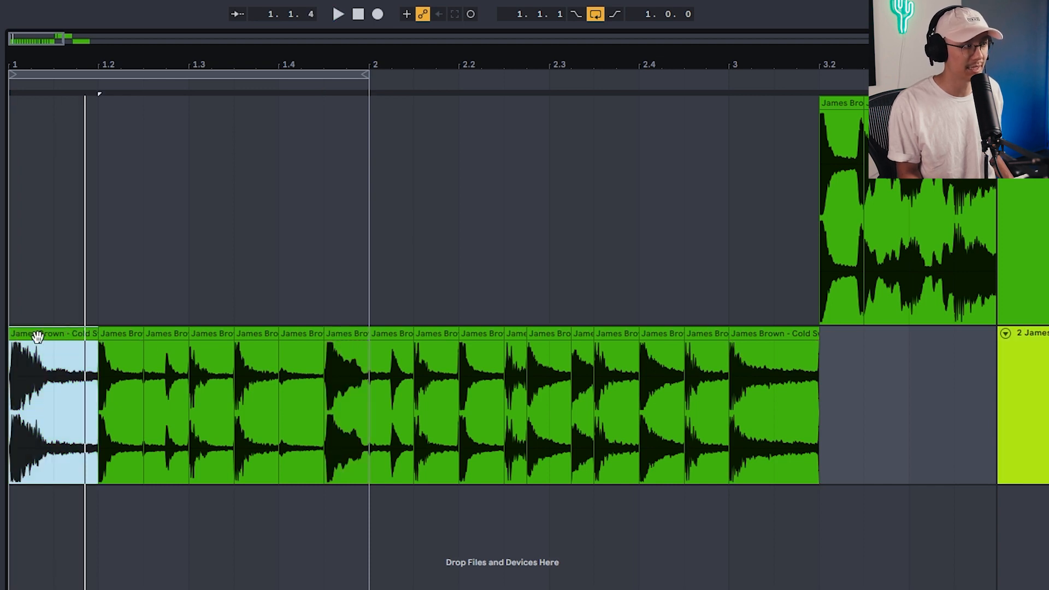
pyautogui.press('Delete')
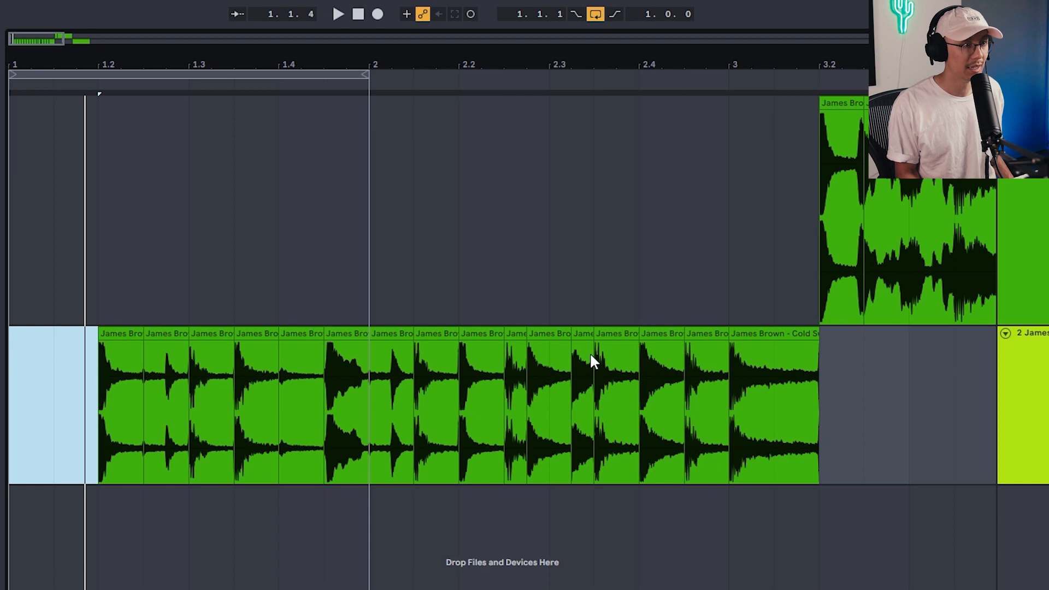
pyautogui.click(776, 335)
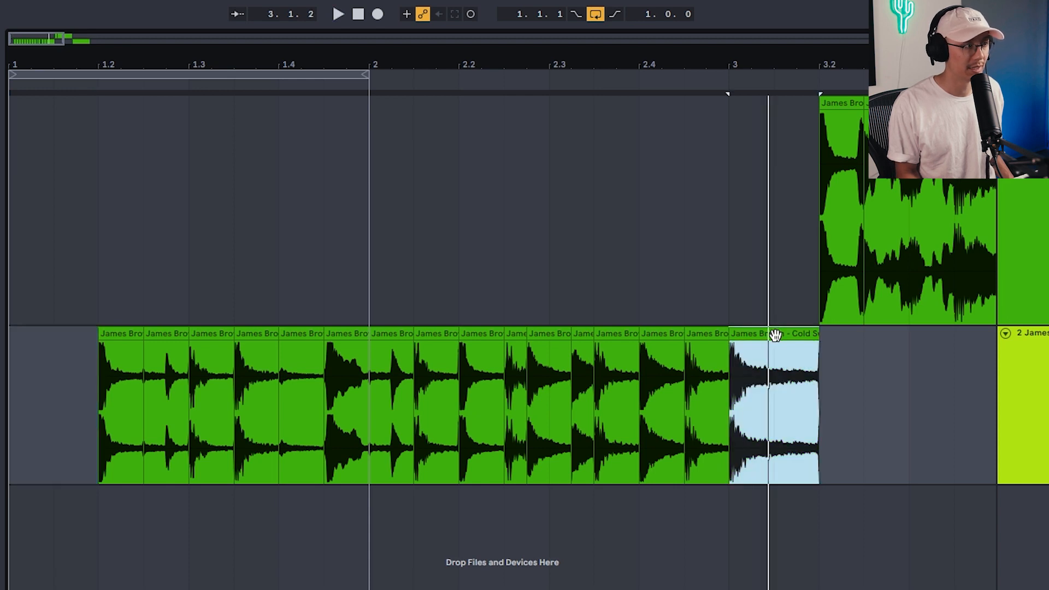
pyautogui.moveTo(776, 334); pyautogui.dragTo(24, 366)
pyautogui.press('space')
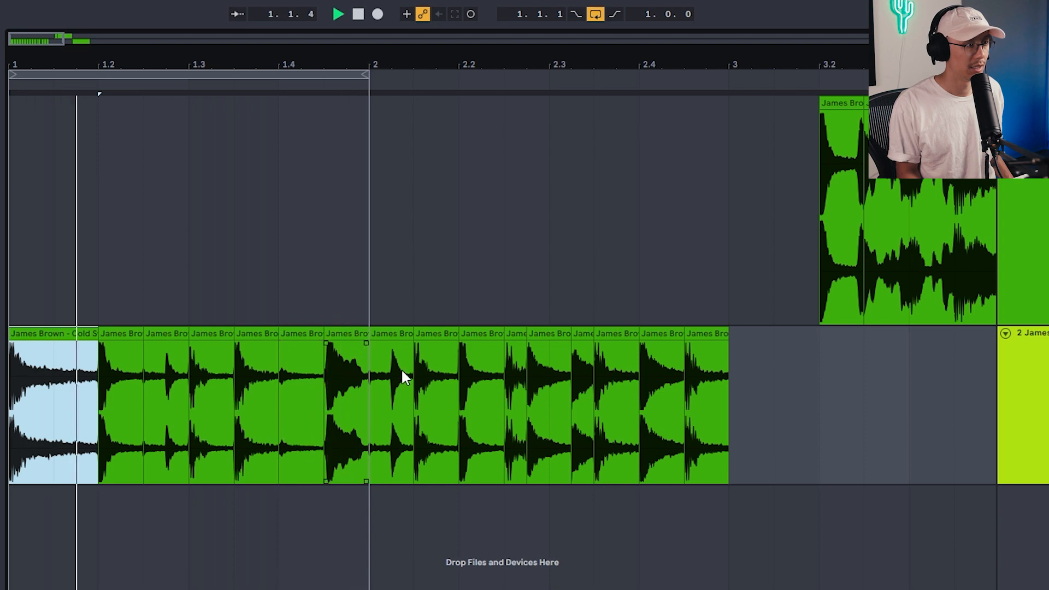
# Move the slice at 1.4.3 up to the first track and audition the looped bar.
pyautogui.click(345, 339)
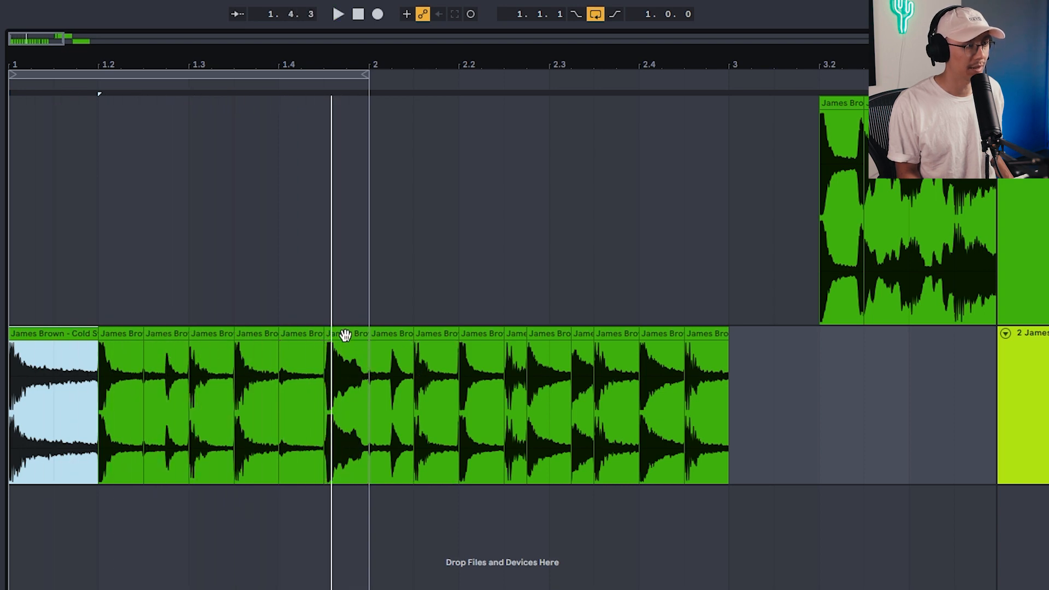
pyautogui.click(345, 338)
pyautogui.moveTo(344, 335); pyautogui.dragTo(335, 252)
pyautogui.press('space')
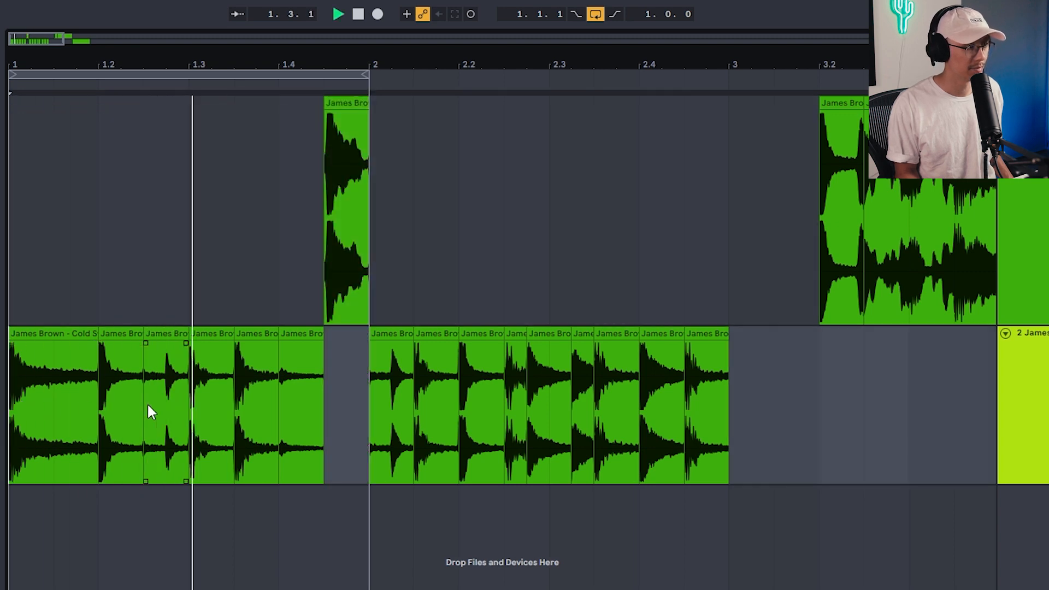
pyautogui.click(320, 386)
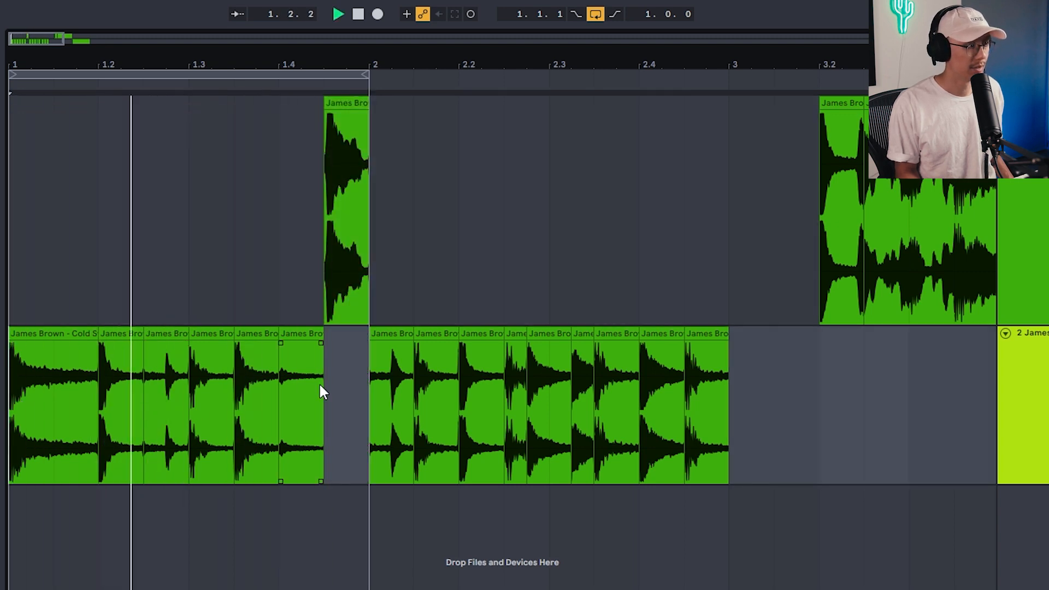
pyautogui.press('space')
# Audition the slice at 1.3 on the second track and delete it.
pyautogui.click(206, 334)
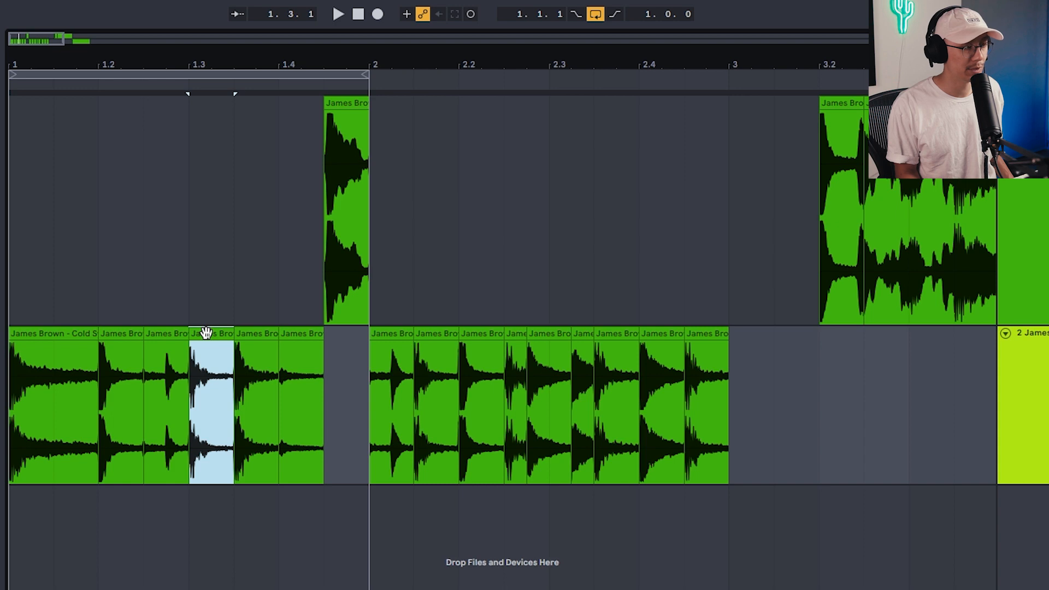
pyautogui.click(218, 324)
pyautogui.press('space')
pyautogui.press('space')
pyautogui.click(214, 329)
pyautogui.press('space')
pyautogui.press('space')
pyautogui.press('space')
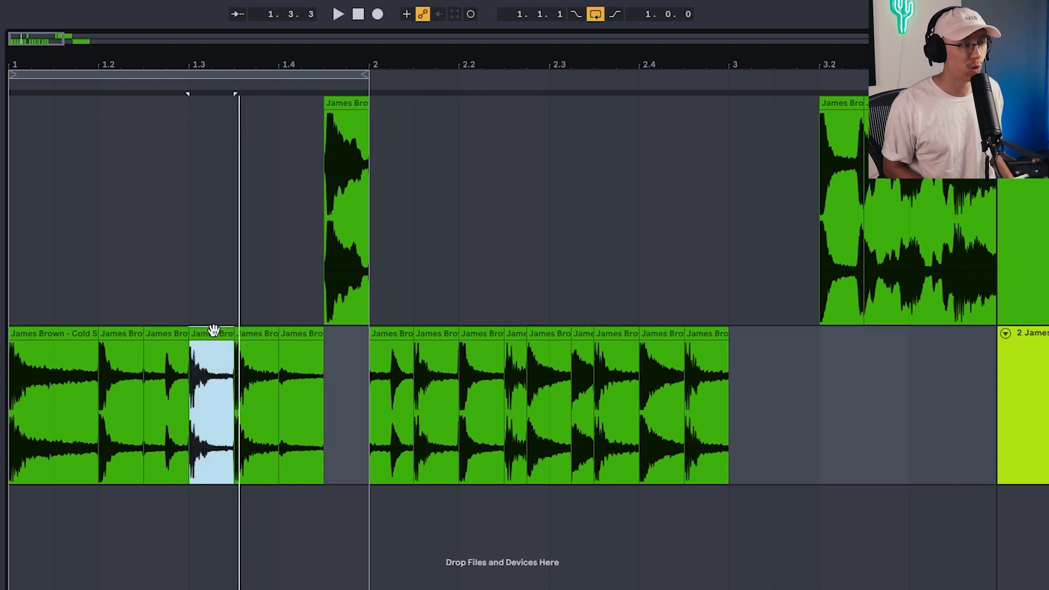
pyautogui.press('Delete')
# Duplicate the slice at 1.2.3 into the gap at 1.3 and play the loop from the start.
pyautogui.click(165, 335)
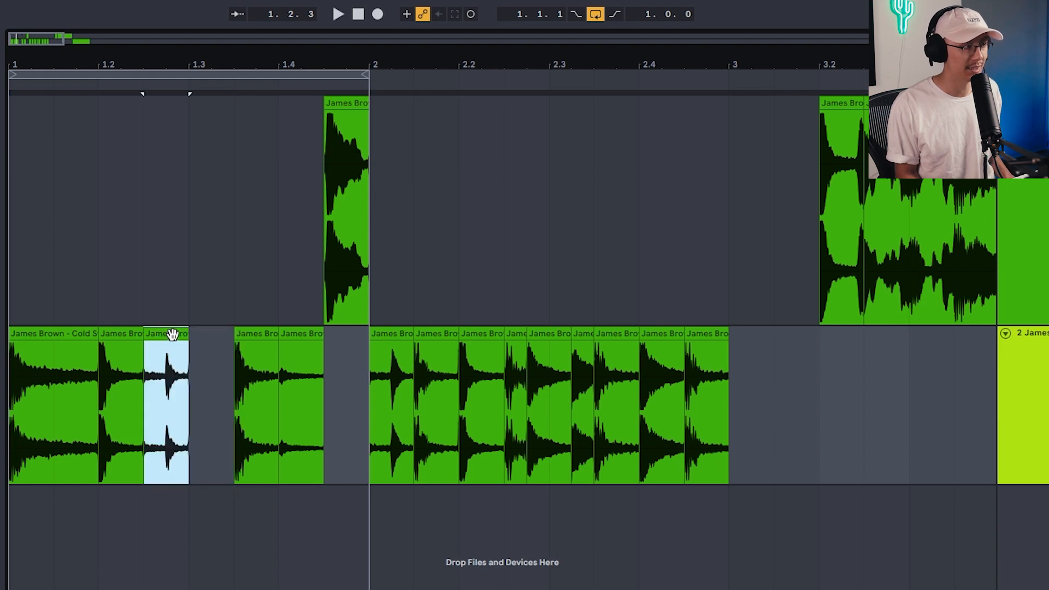
pyautogui.hotkey('ctrl', 'd')
pyautogui.click(12, 402)
pyautogui.press('space')
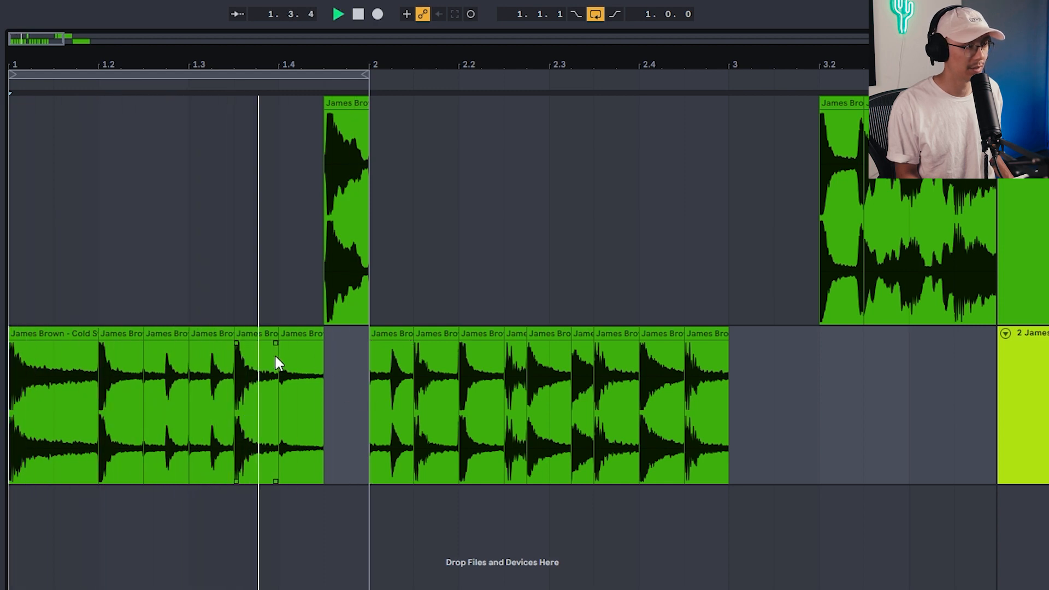
# Shift the slice at 1.4 to 1.4.3, fill 1.4 with the slice from 2.2, and audition the loop.
pyautogui.click(300, 335)
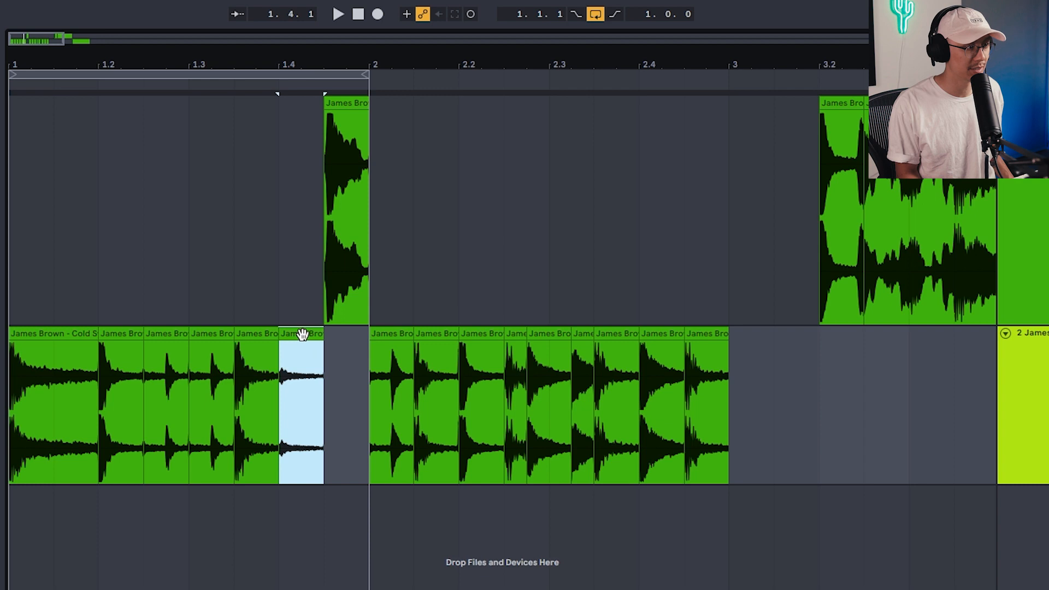
pyautogui.moveTo(304, 335); pyautogui.dragTo(342, 333)
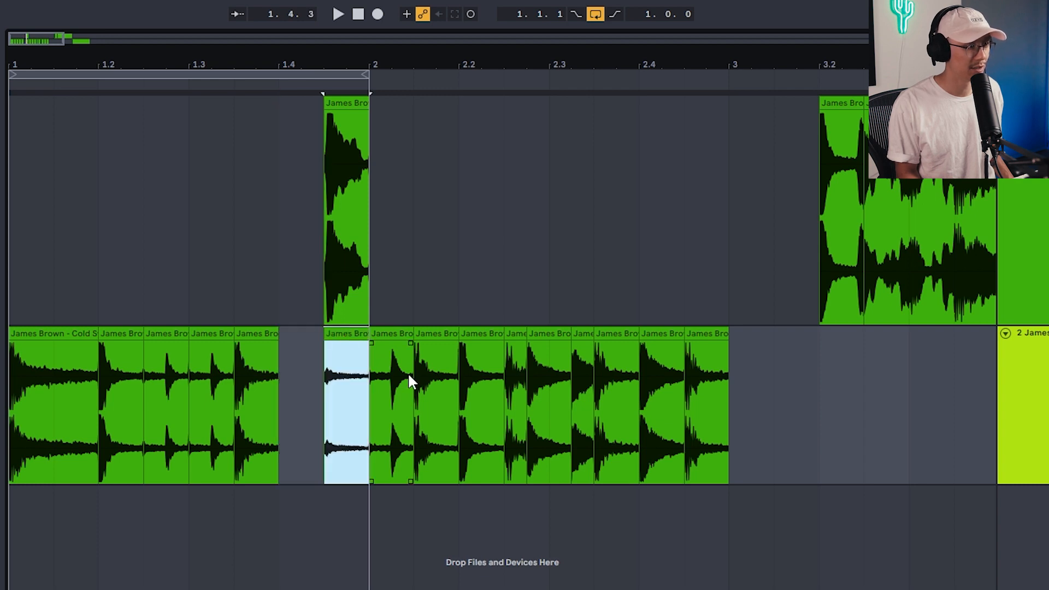
pyautogui.click(284, 376)
pyautogui.click(464, 374)
pyautogui.press('space')
pyautogui.press('space')
pyautogui.moveTo(476, 335); pyautogui.dragTo(298, 343)
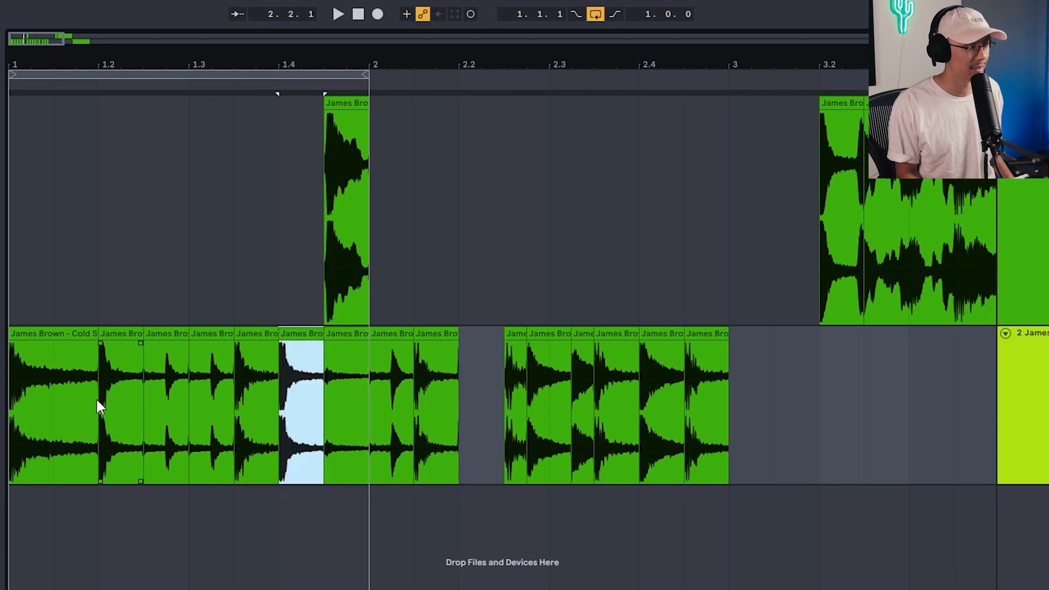
pyautogui.click(14, 419)
pyautogui.press('space')
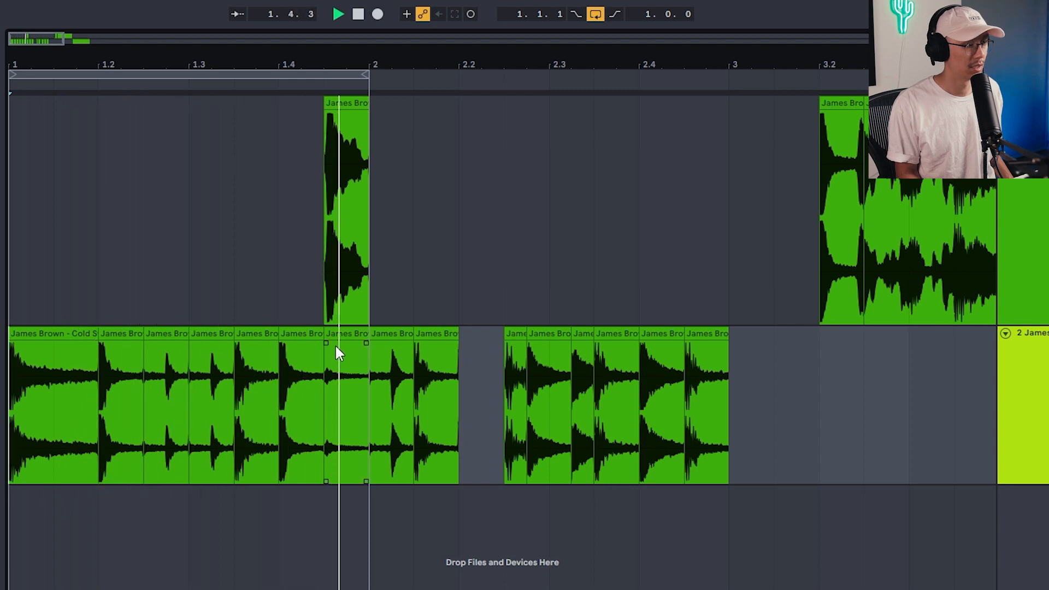
pyautogui.press('space')
# Replace the slice at 1.3 with the slice from 2 and audition the looped bar.
pyautogui.click(246, 344)
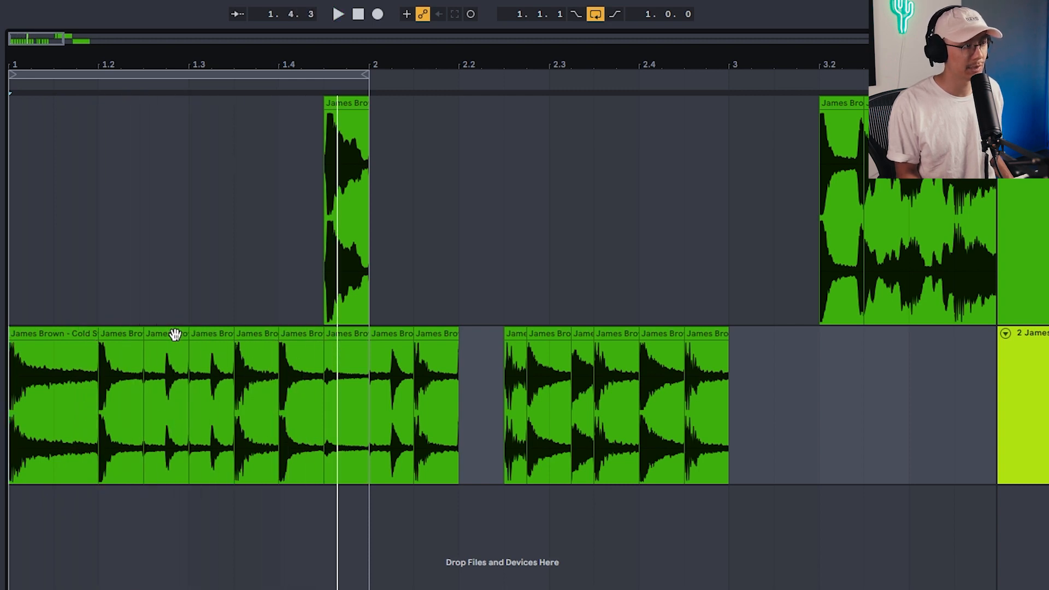
pyautogui.click(175, 334)
pyautogui.click(203, 334)
pyautogui.click(159, 334)
pyautogui.click(208, 334)
pyautogui.press('Delete')
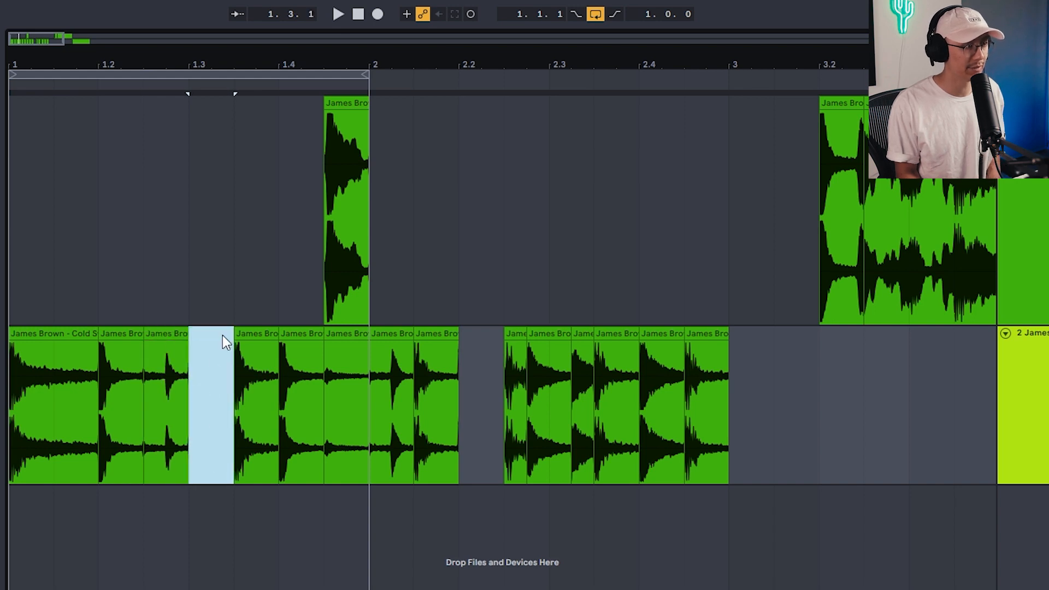
pyautogui.click(403, 333)
pyautogui.moveTo(395, 333); pyautogui.dragTo(217, 335)
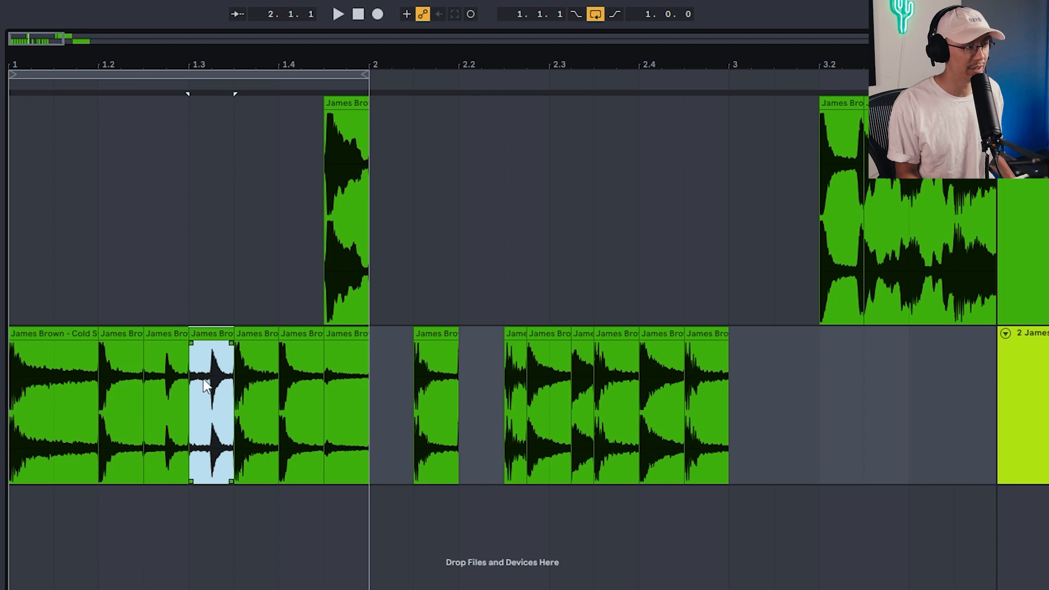
pyautogui.click(12, 386)
pyautogui.press('space')
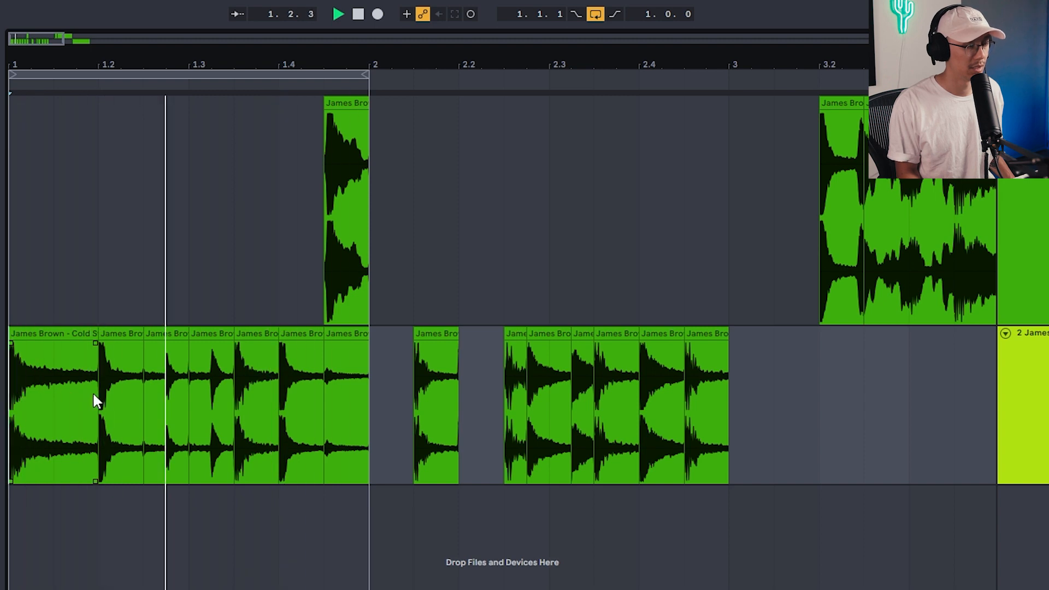
pyautogui.press('space')
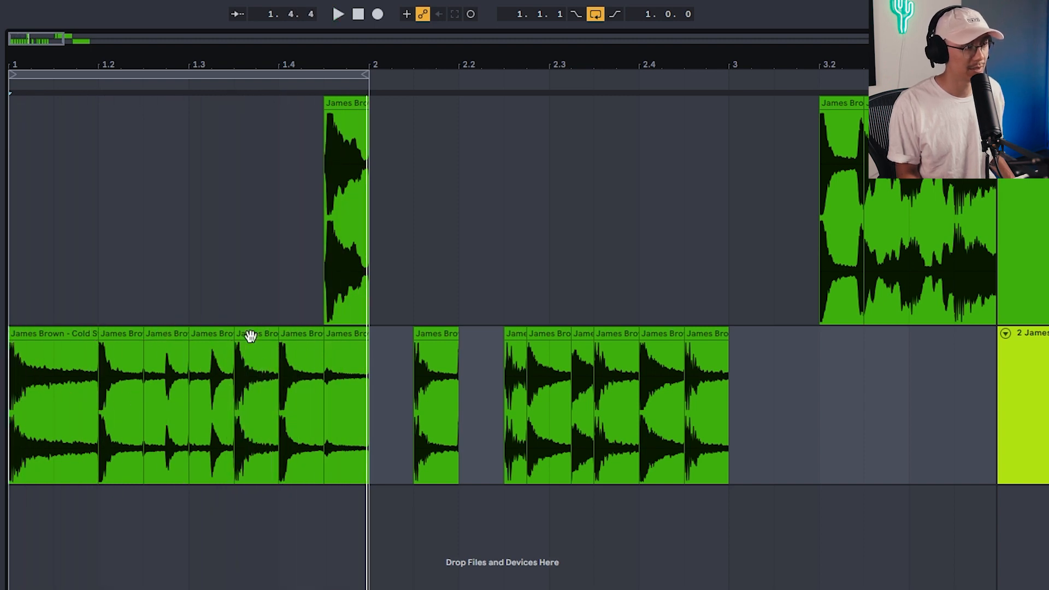
# Move the slice at 1.4.3 to 2, copy the slice at 1.2.3 into the gap, and audition the loop.
pyautogui.moveTo(340, 338); pyautogui.dragTo(384, 335)
pyautogui.click(167, 335)
pyautogui.moveTo(167, 336); pyautogui.dragTo(317, 343)
pyautogui.moveTo(317, 343); pyautogui.dragTo(348, 341)
pyautogui.click(11, 387)
pyautogui.press('space')
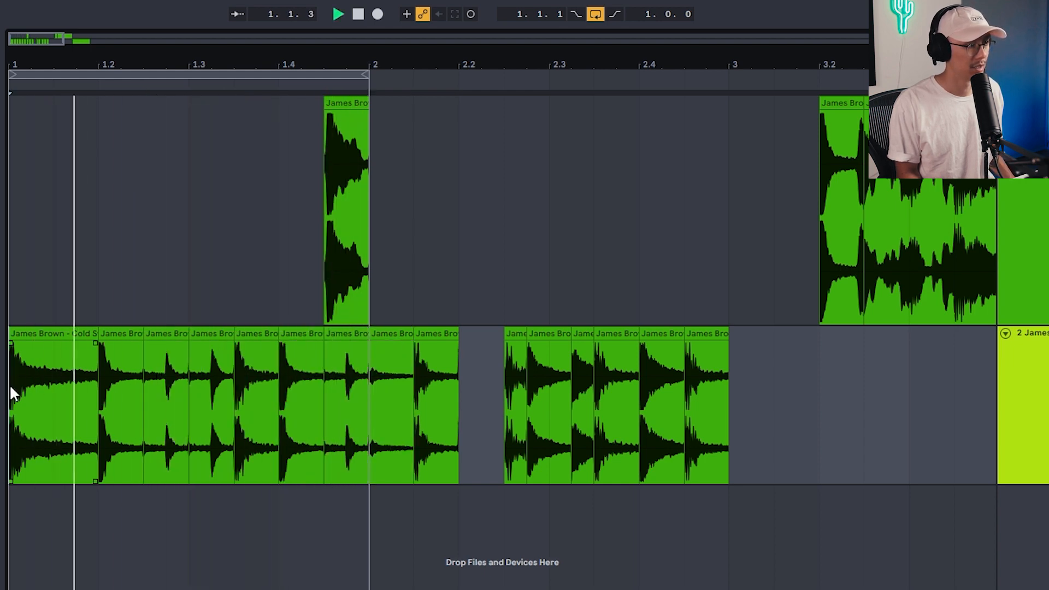
pyautogui.press('space')
# Try replacing the slices at 1.2.3, 1.3 and 1.4.3 with the long hi-hat slice from 2 and audition the loop.
pyautogui.click(386, 335)
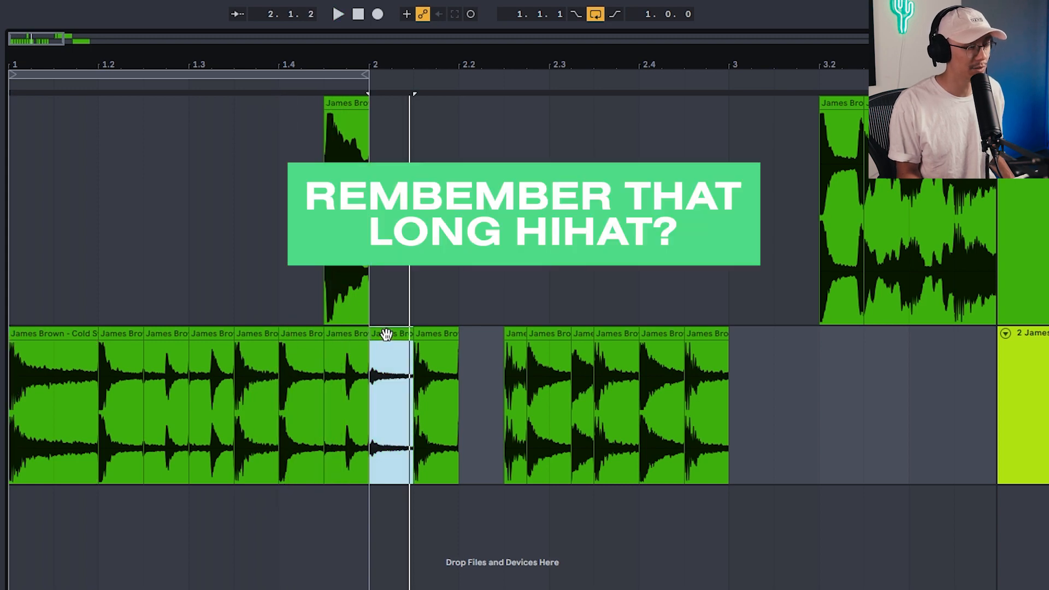
pyautogui.click(147, 389)
pyautogui.press('space')
pyautogui.press('space')
pyautogui.moveTo(397, 334); pyautogui.dragTo(186, 356)
pyautogui.press('Right')
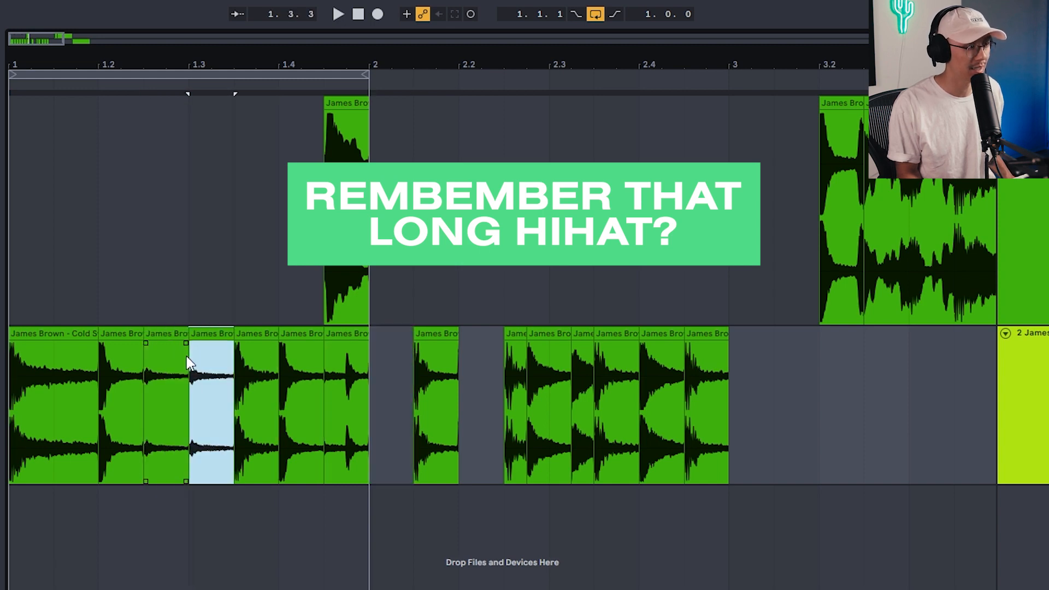
pyautogui.click(351, 356)
pyautogui.click(14, 399)
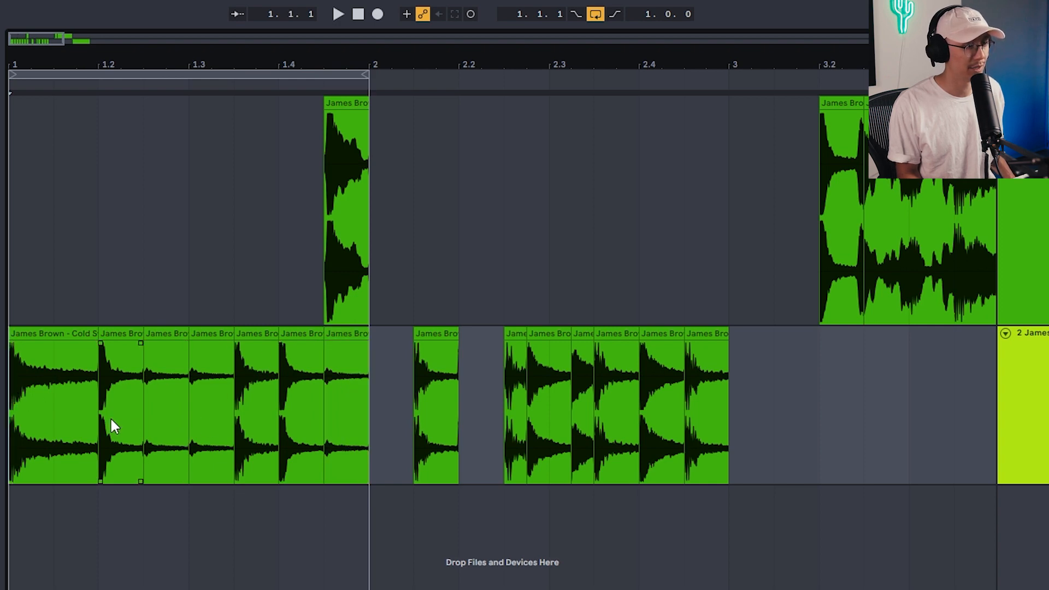
pyautogui.press('space')
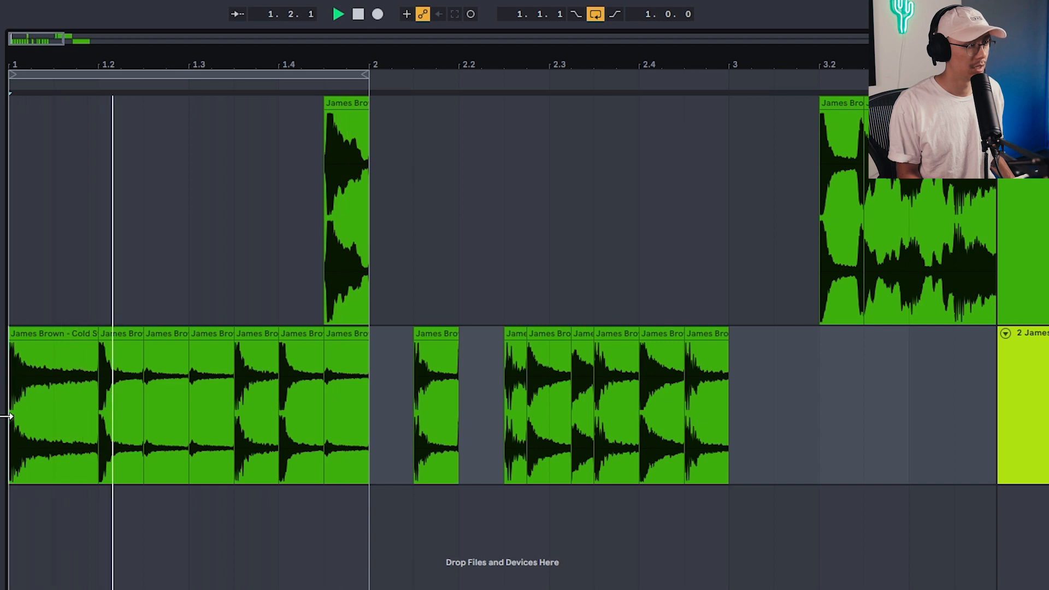
pyautogui.press('space')
# Undo the three long hi-hat replacements and play the looped bar from the start.
pyautogui.hotkey('ctrl', 'z')
pyautogui.hotkey('ctrl', 'z')
pyautogui.hotkey('ctrl', 'z')
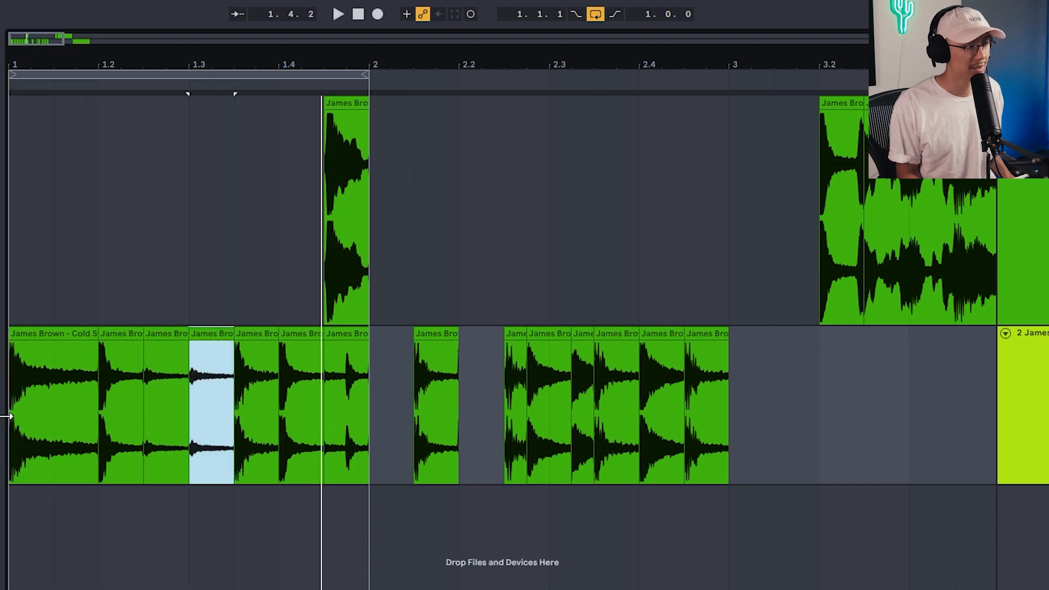
pyautogui.press('space')
pyautogui.press('space')
pyautogui.click(16, 385)
pyautogui.press('space')
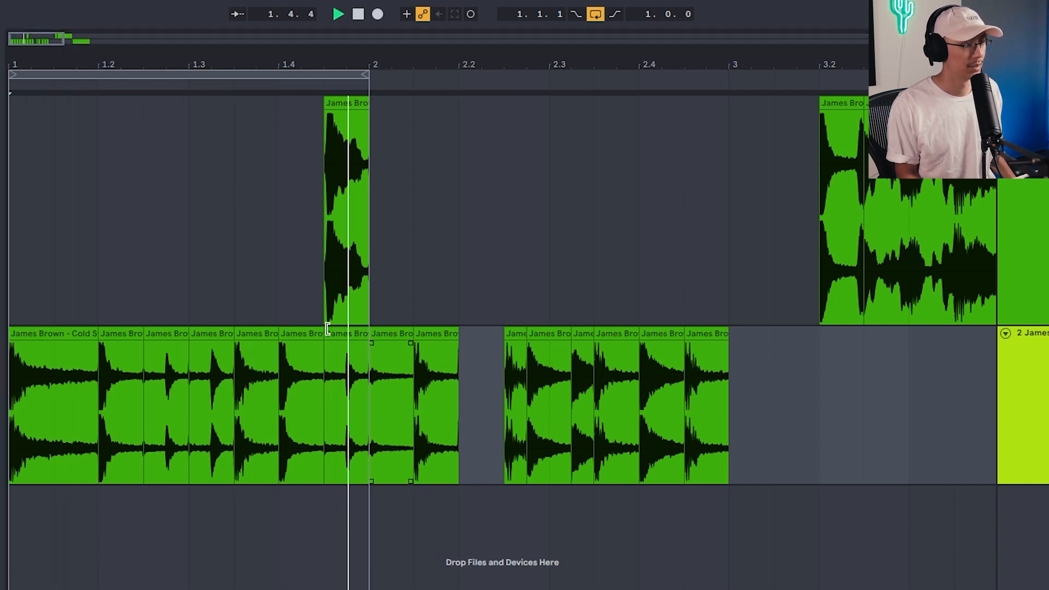
pyautogui.press('space')
# Select all seven slices of the first bar on the second track and transpose them up.
pyautogui.keyDown('shift'); pyautogui.click(73, 334); pyautogui.keyUp('shift')
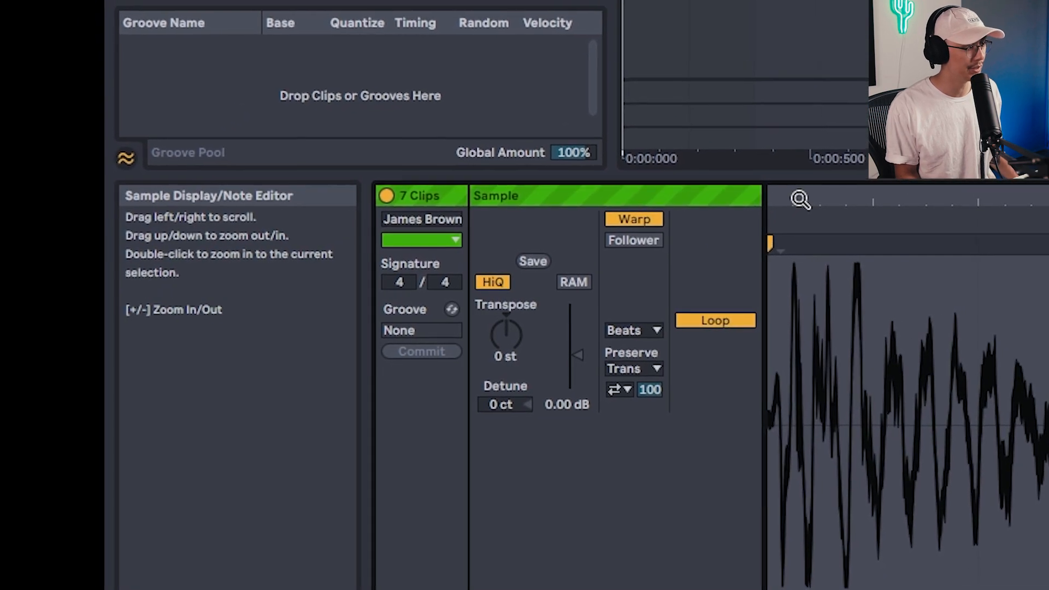
pyautogui.moveTo(503, 336); pyautogui.dragTo(503, 315)
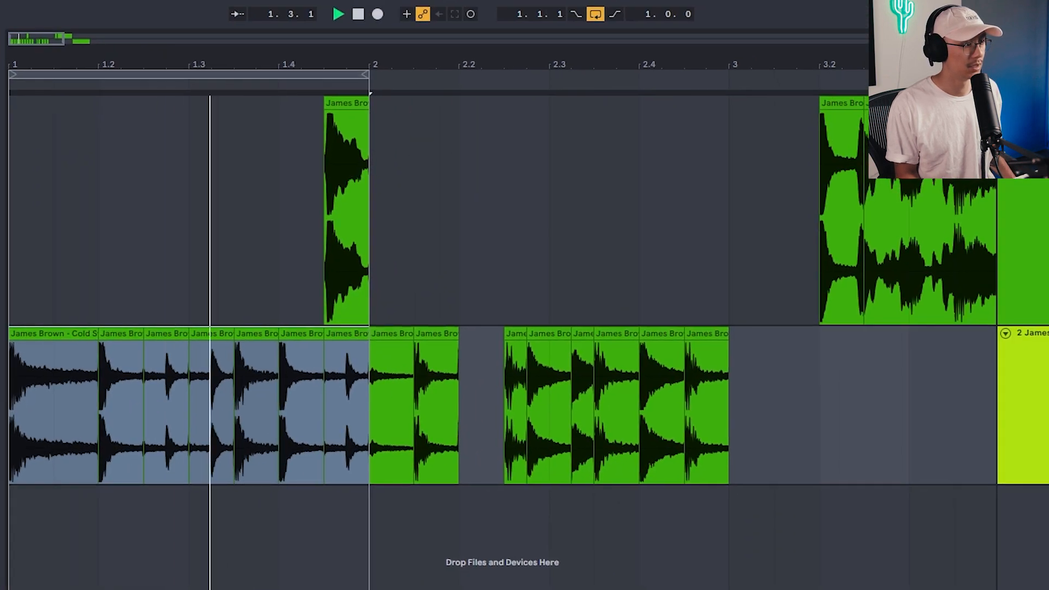
# Replace the slice at 1.3 with a duplicate of the slice at 1.2.3 and audition the loop.
pyautogui.click(212, 338)
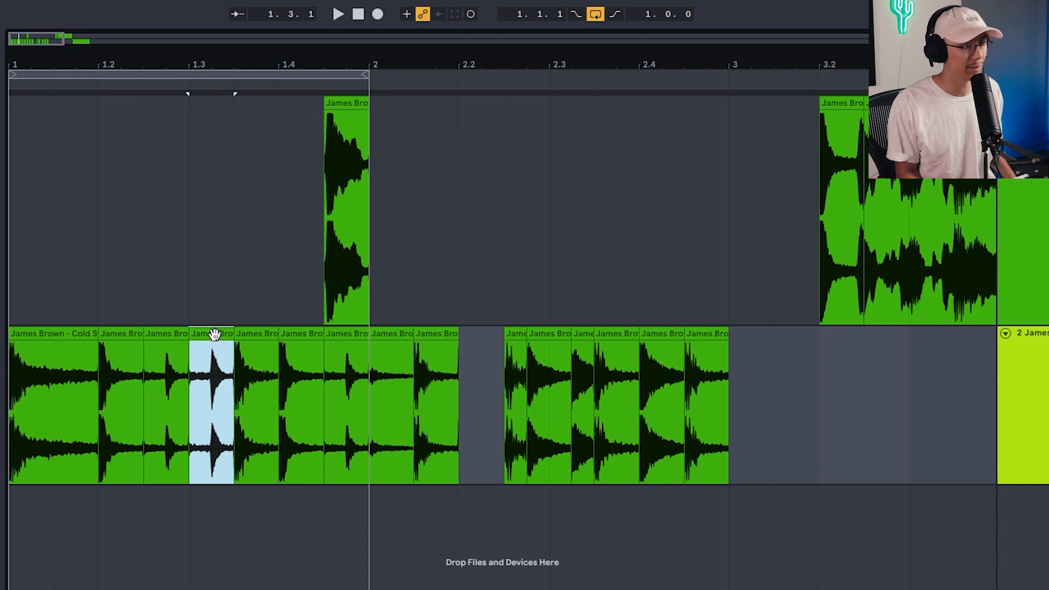
pyautogui.click(172, 335)
pyautogui.hotkey('ctrl', 'd')
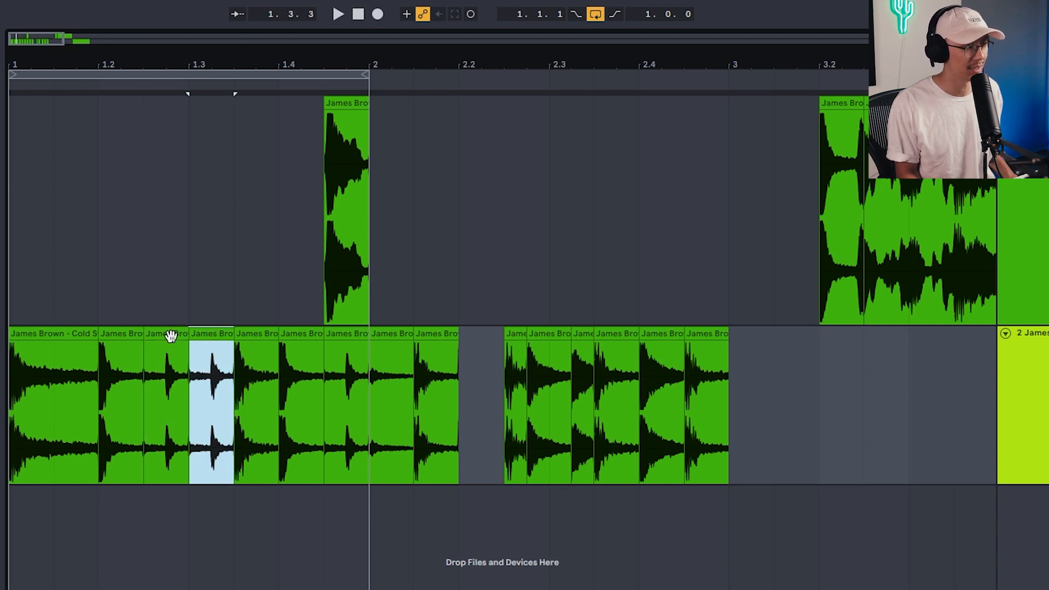
pyautogui.click(186, 372)
pyautogui.press('space')
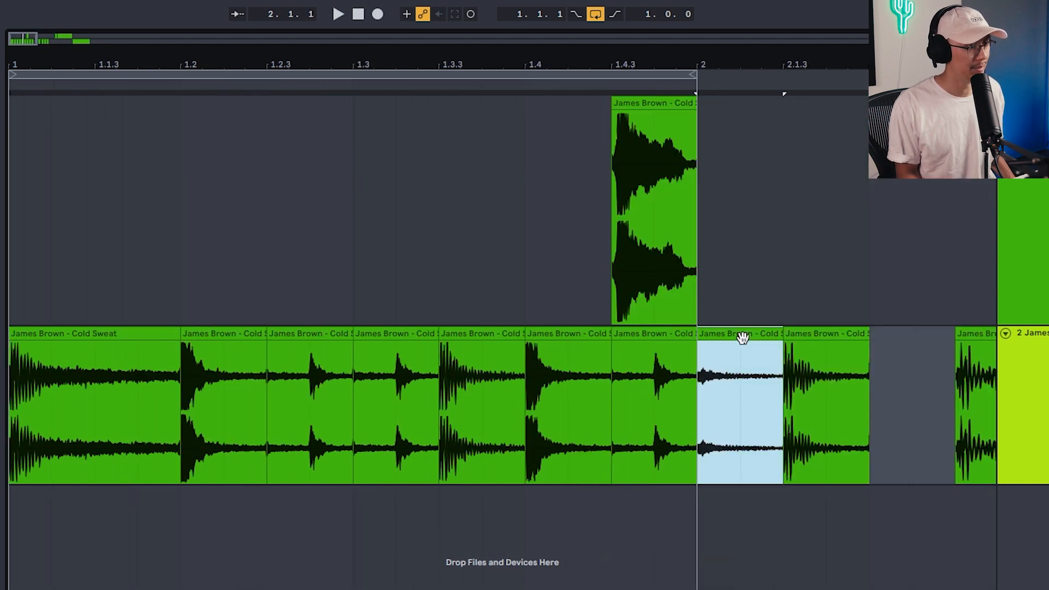
# Try the long hi-hat slice from 2 in place of the slice at 1.2.3 and audition the loop.
pyautogui.moveTo(743, 337)
pyautogui.mouseDown()
pyautogui.moveTo(426, 373)
pyautogui.moveTo(304, 360)
pyautogui.mouseUp()
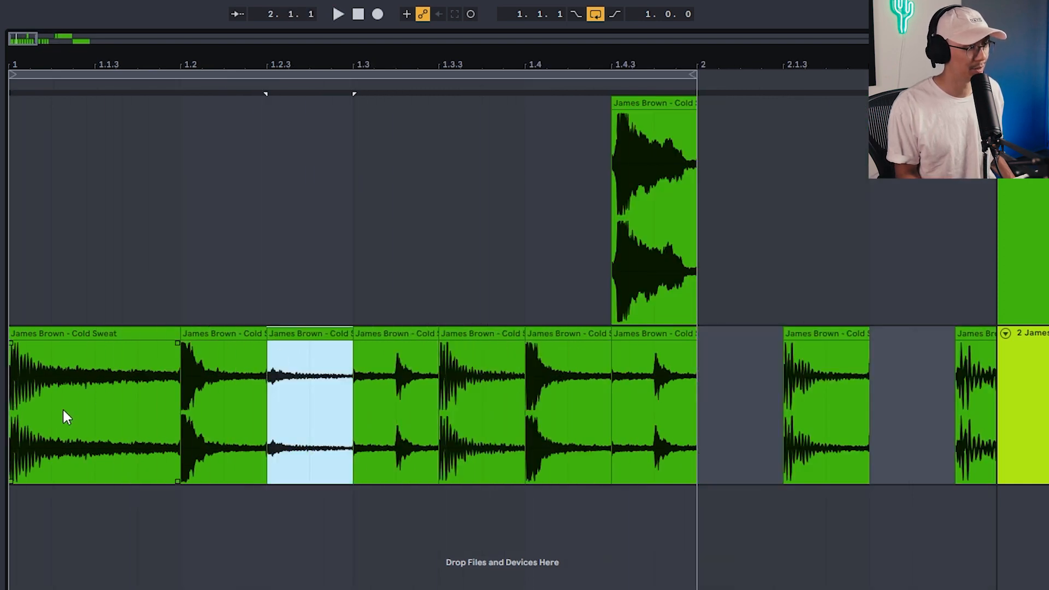
pyautogui.click(18, 417)
pyautogui.press('space')
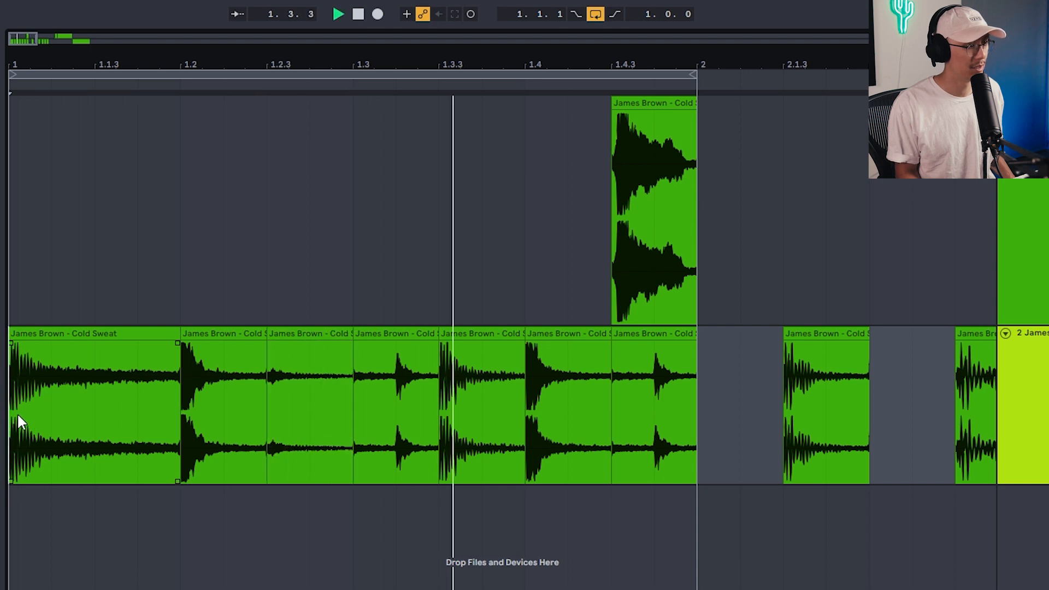
pyautogui.click(262, 371)
pyautogui.press('space')
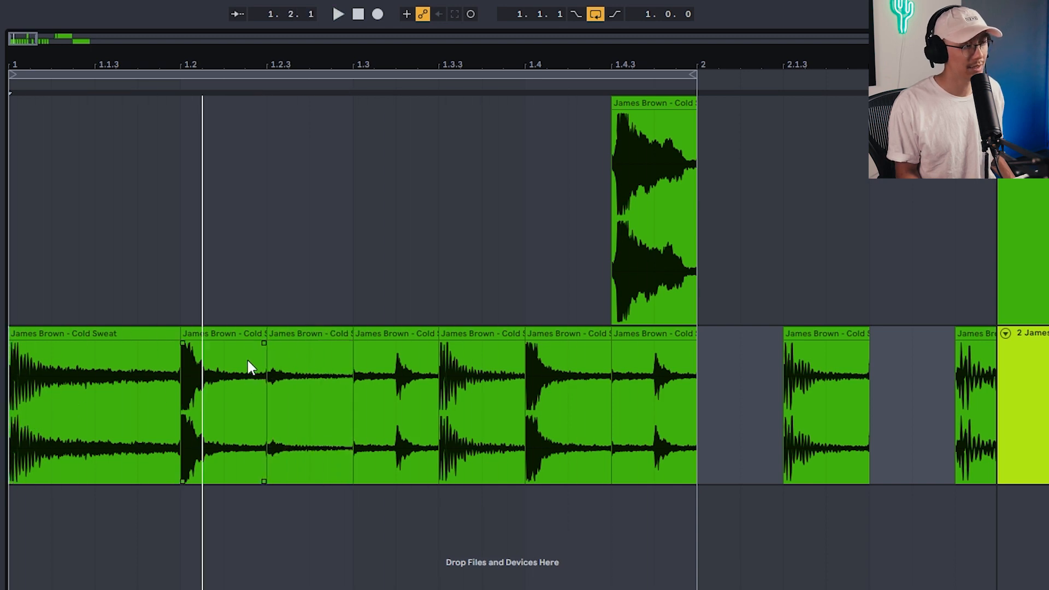
# Extend the end of the slice at 1.4 to 2 so it covers the slice at 1.4.3.
pyautogui.click(316, 328)
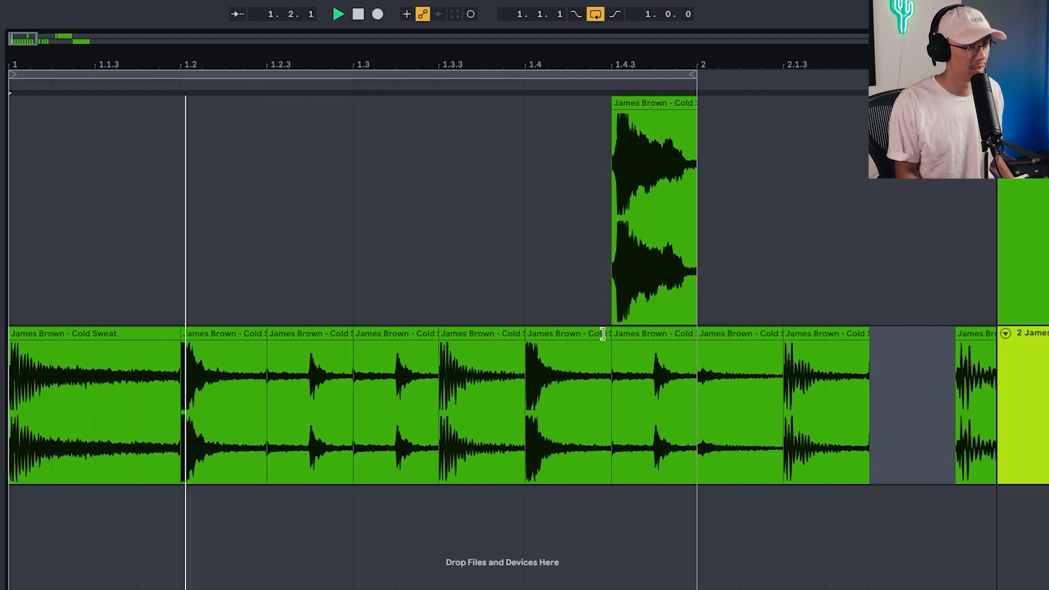
pyautogui.moveTo(603, 334); pyautogui.dragTo(689, 339)
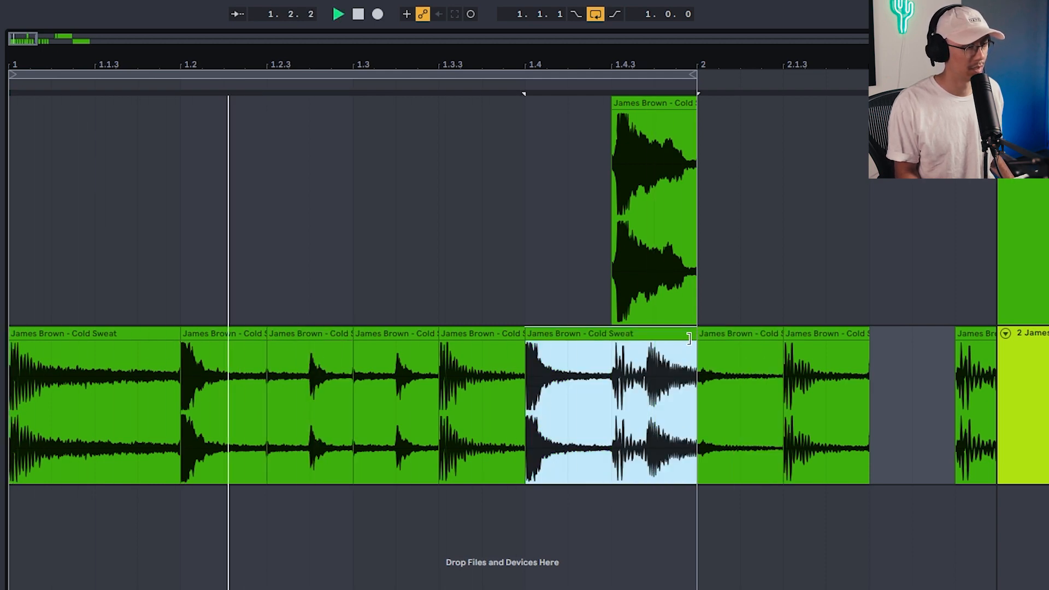
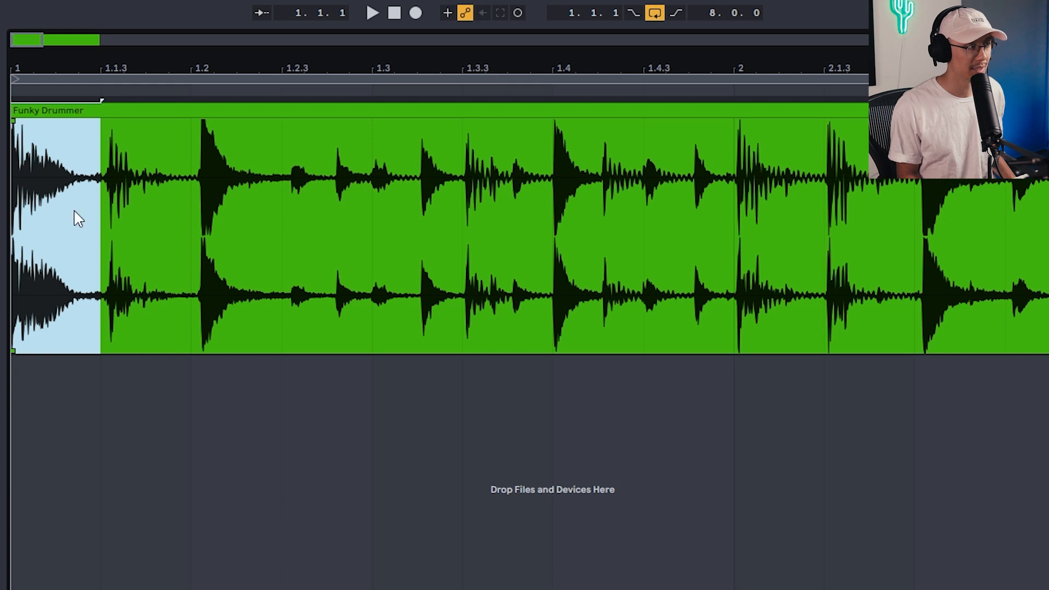
# Audition the first two half-beat sections of the Funky Drummer break, at 1 and 1.1.3.
pyautogui.press('space')
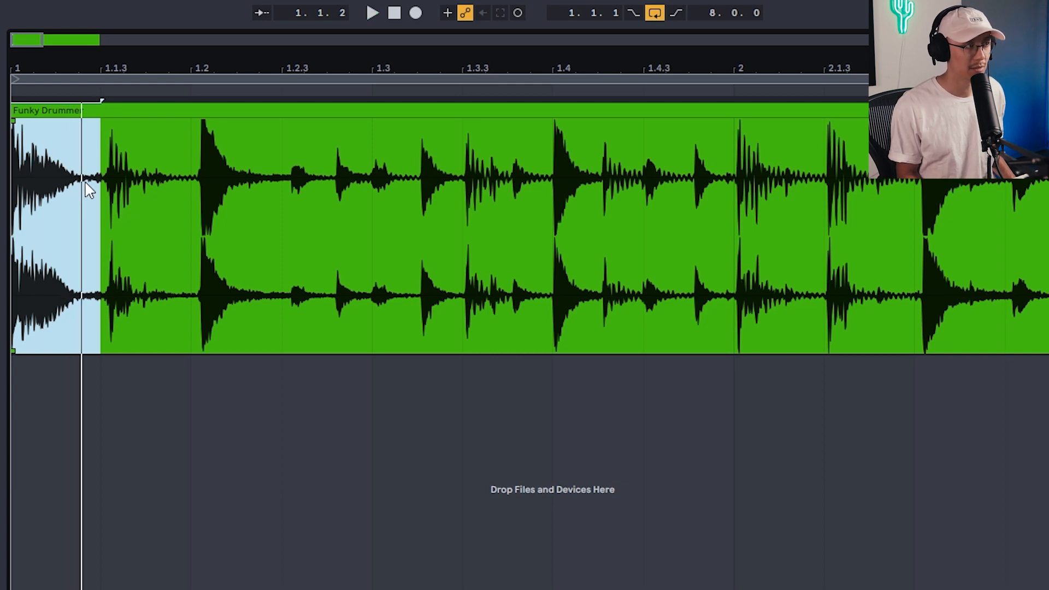
pyautogui.press('space')
pyautogui.press('space')
pyautogui.press('space')
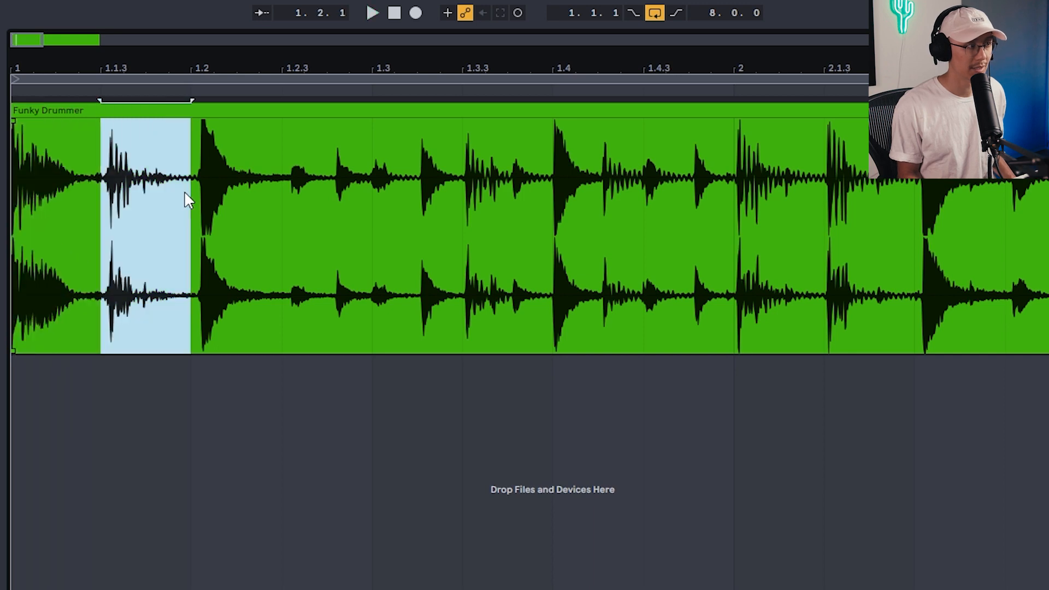
pyautogui.press('space')
pyautogui.press('space')
pyautogui.press('space')
pyautogui.press('space')
pyautogui.press('space')
pyautogui.press('space')
pyautogui.press('space')
pyautogui.press('space')
# Audition the Funky Drummer section from 1.2 to 1.2.3 and inspect where its main hit sits against the grid.
pyautogui.moveTo(206, 210); pyautogui.dragTo(277, 206)
pyautogui.press('space')
pyautogui.press('space')
pyautogui.press('space')
pyautogui.press('space')
pyautogui.press('space')
pyautogui.moveTo(203, 70); pyautogui.dragTo(203, 197)
pyautogui.press('space')
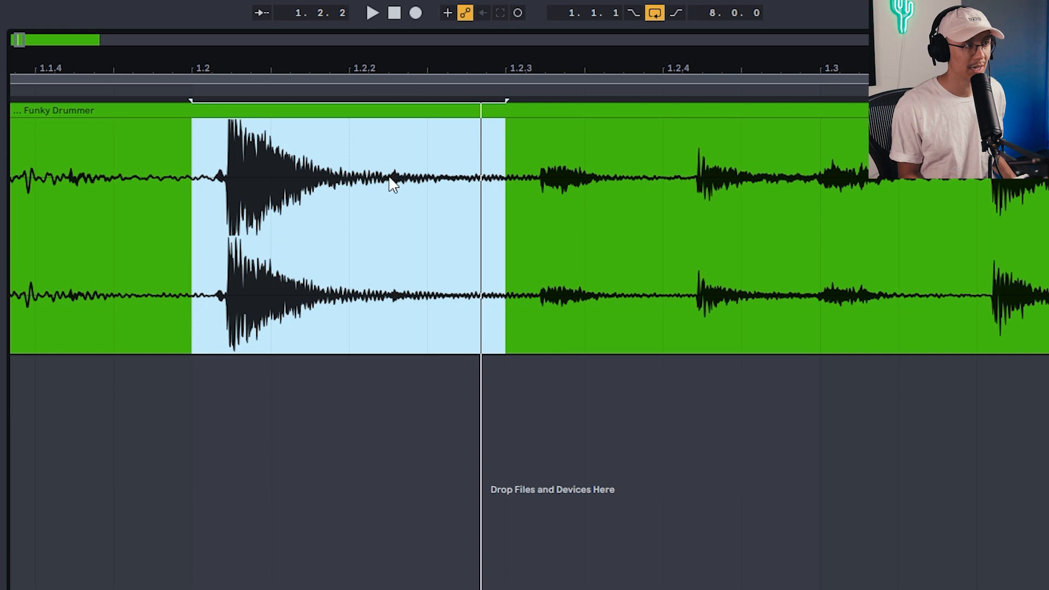
pyautogui.press('space')
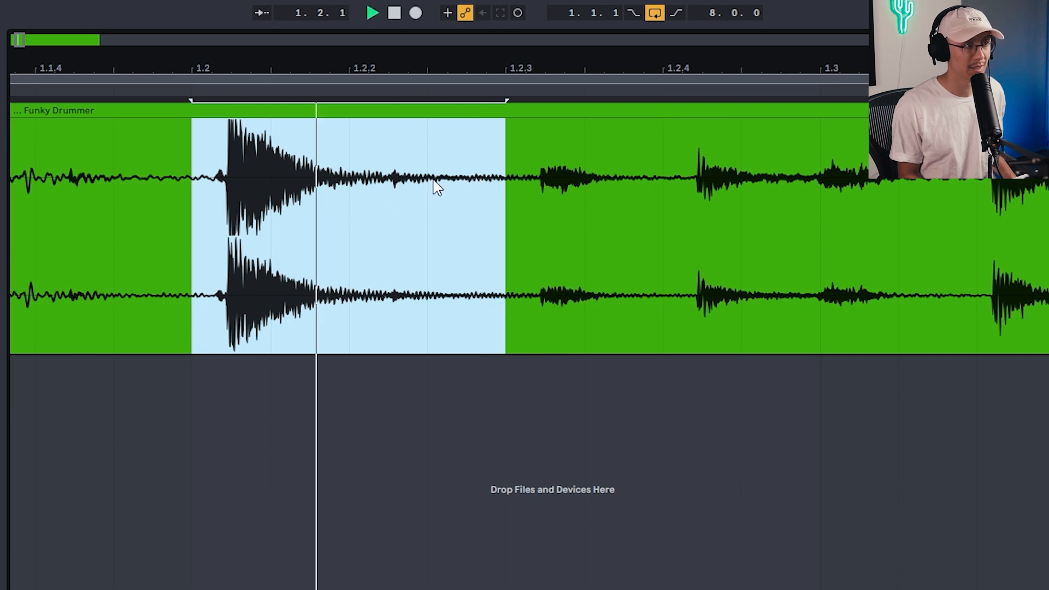
pyautogui.press('-')
pyautogui.press('space')
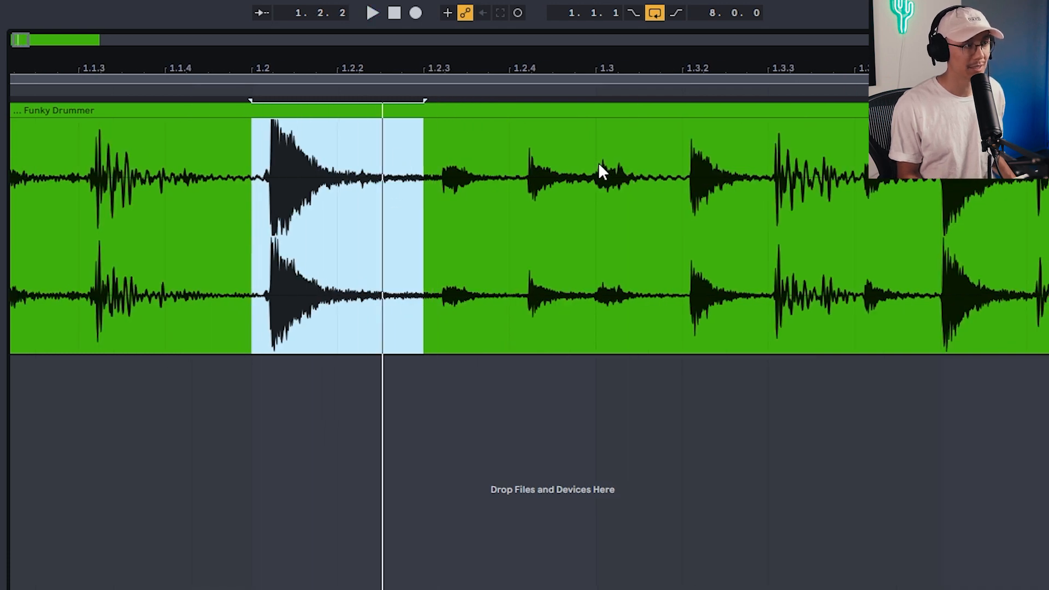
# Audition the half-beat sections of the Funky Drummer break between 1.2.3 and 1.4.
pyautogui.moveTo(438, 180); pyautogui.dragTo(581, 169)
pyautogui.moveTo(573, 75); pyautogui.dragTo(412, 74)
pyautogui.press('space')
pyautogui.press('space')
pyautogui.press('space')
pyautogui.press('space')
pyautogui.moveTo(449, 239); pyautogui.dragTo(531, 236)
pyautogui.press('space')
pyautogui.press('space')
pyautogui.moveTo(531, 235); pyautogui.dragTo(617, 240)
pyautogui.press('space')
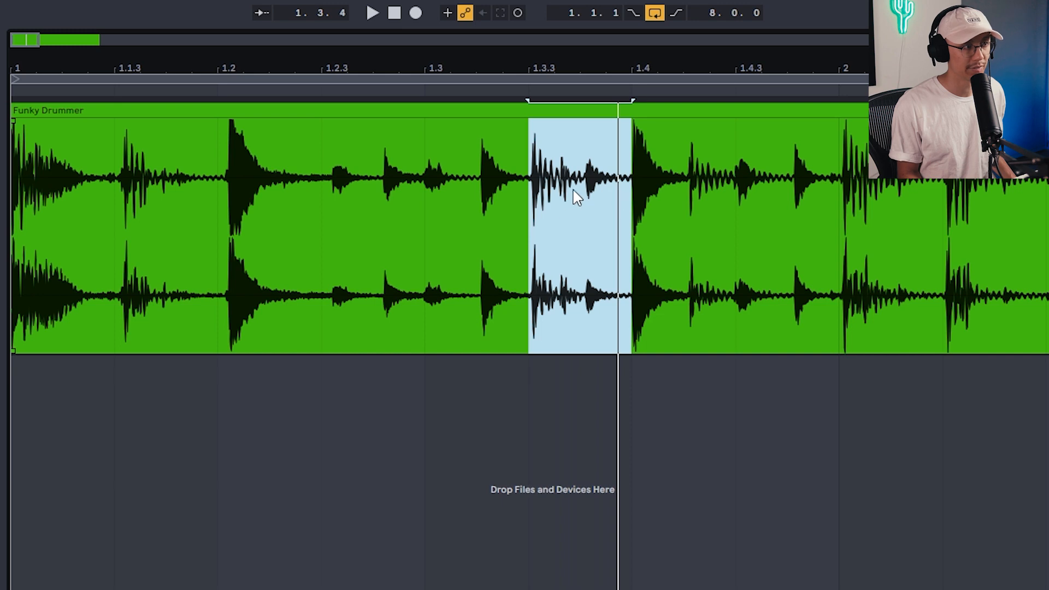
# Audition the sections of the Funky Drummer break starting at 1.4 and 1.4.3.
pyautogui.moveTo(632, 204); pyautogui.dragTo(730, 210)
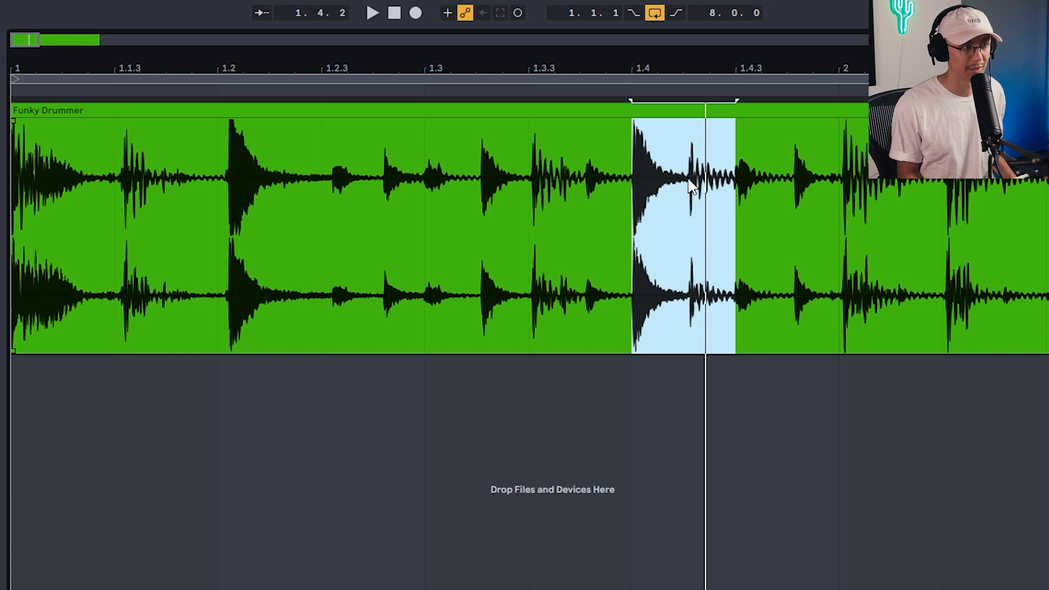
pyautogui.moveTo(748, 217); pyautogui.dragTo(924, 204)
pyautogui.press('space')
pyautogui.press('space')
# Audition the successive half-beat sections of the Funky Drummer break from 2 through 3.2.
pyautogui.moveTo(866, 65); pyautogui.dragTo(448, 47)
pyautogui.press('space')
pyautogui.press('space')
pyautogui.press('space')
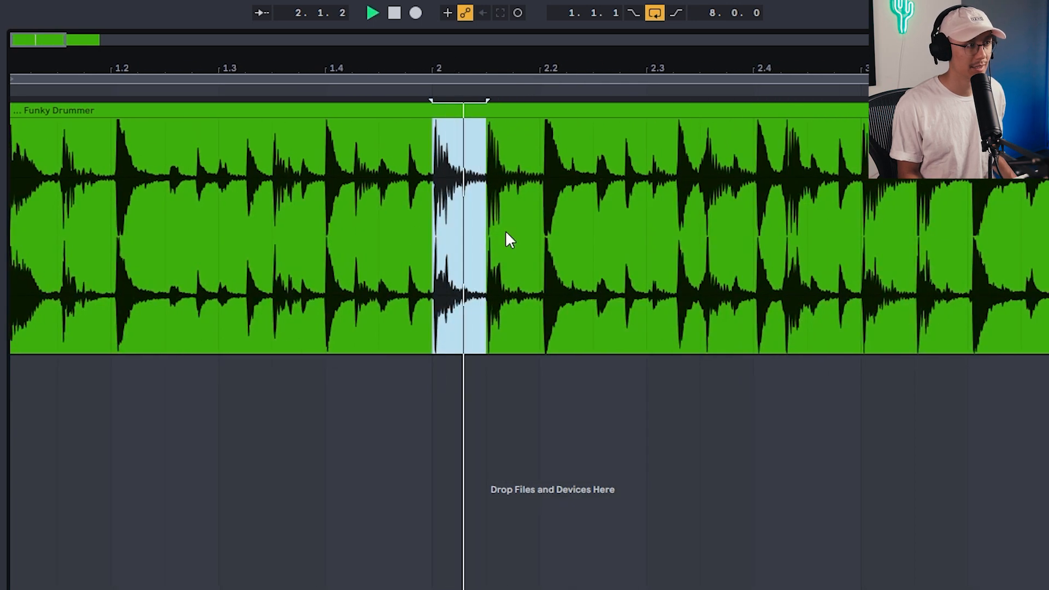
pyautogui.press('Right')
pyautogui.press('Right')
pyautogui.press('Right')
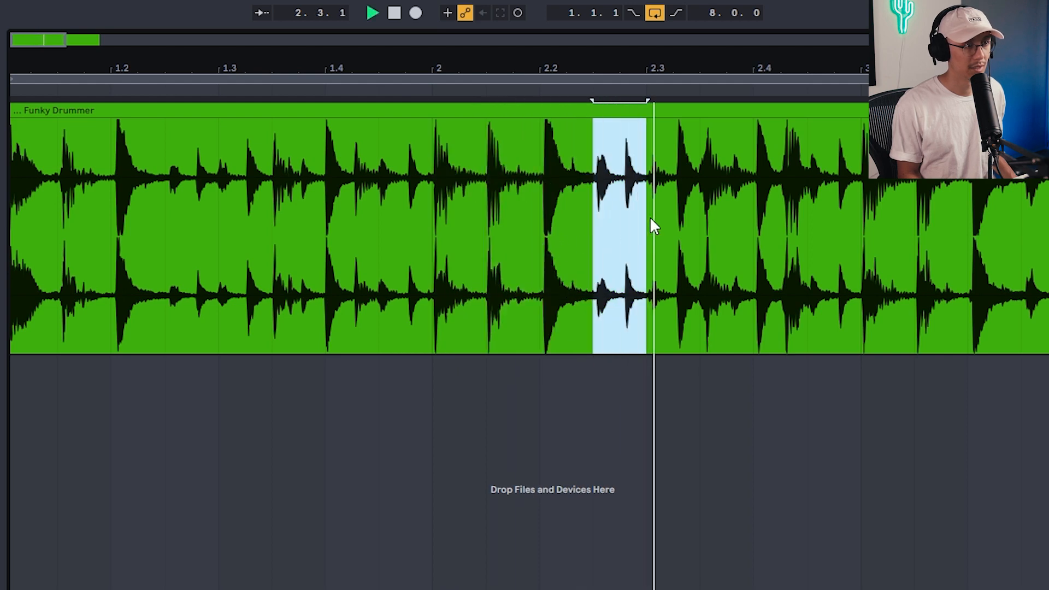
pyautogui.press('Right')
pyautogui.press('Right')
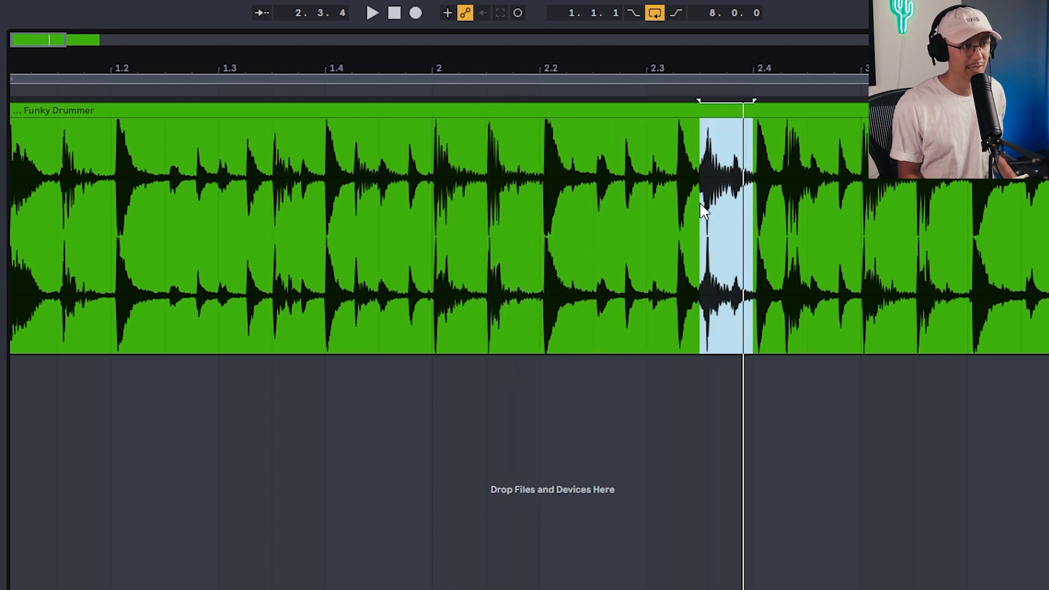
pyautogui.press('Right')
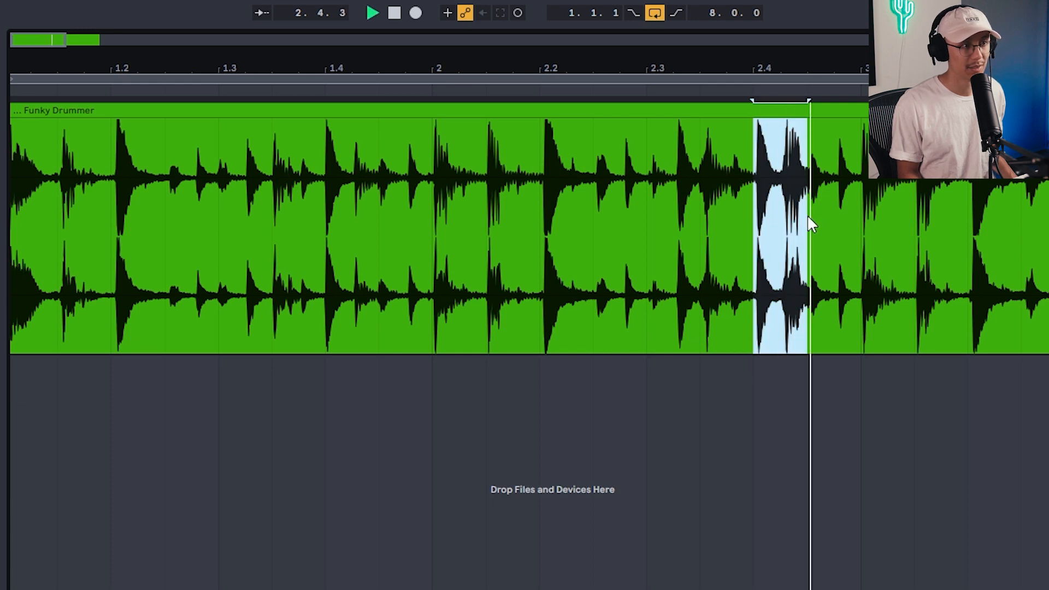
pyautogui.press('Right')
pyautogui.press('Right')
pyautogui.press('Right')
pyautogui.press('Right')
pyautogui.press('Right')
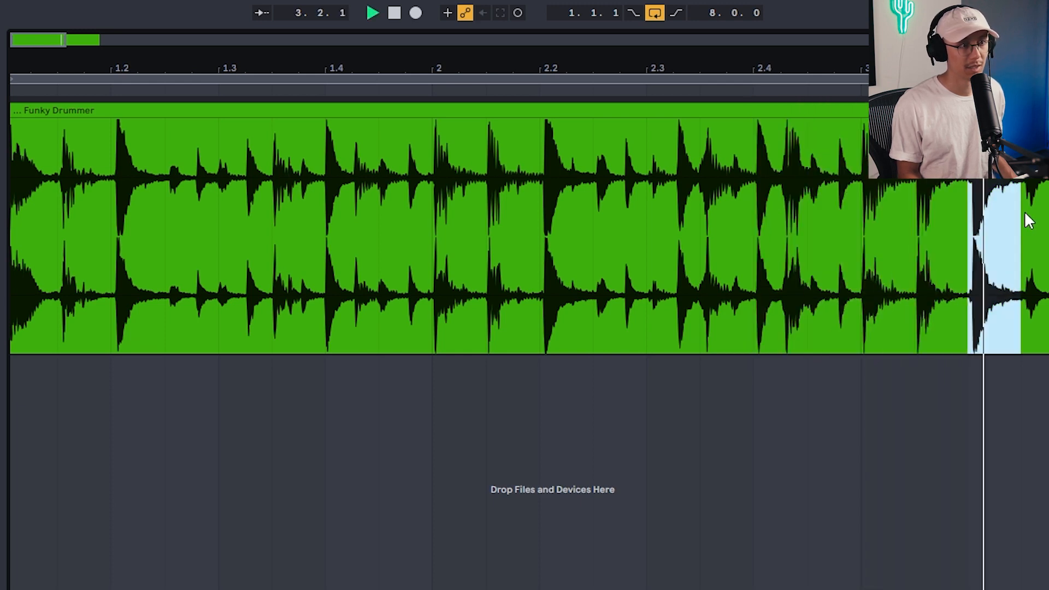
pyautogui.press('space')
# Open the Funky Drummer clip's sample for editing and add a warp marker at 1.2.
pyautogui.moveTo(236, 61); pyautogui.dragTo(242, 61)
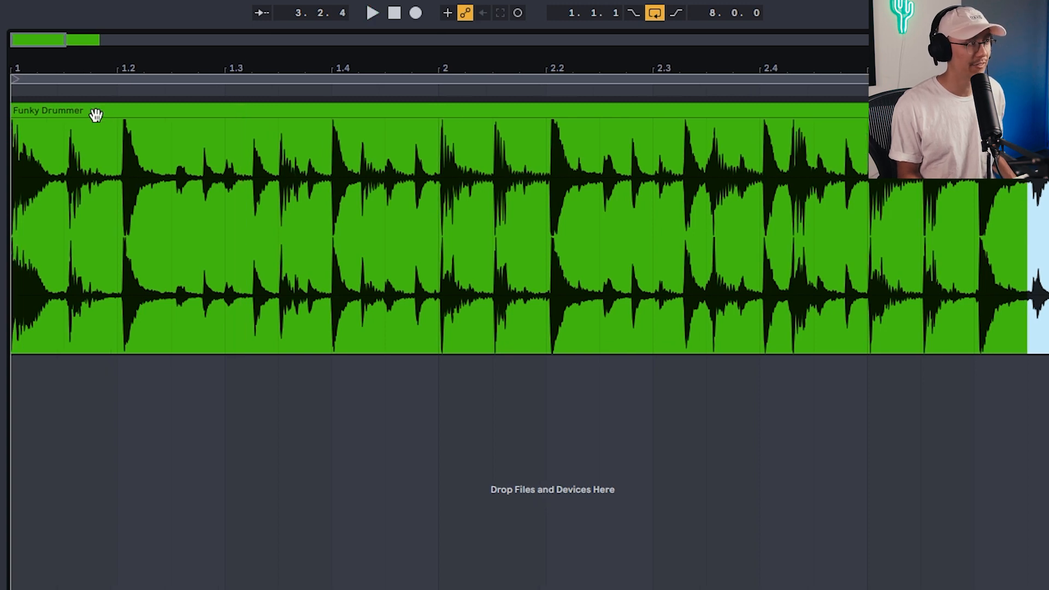
pyautogui.click(213, 110)
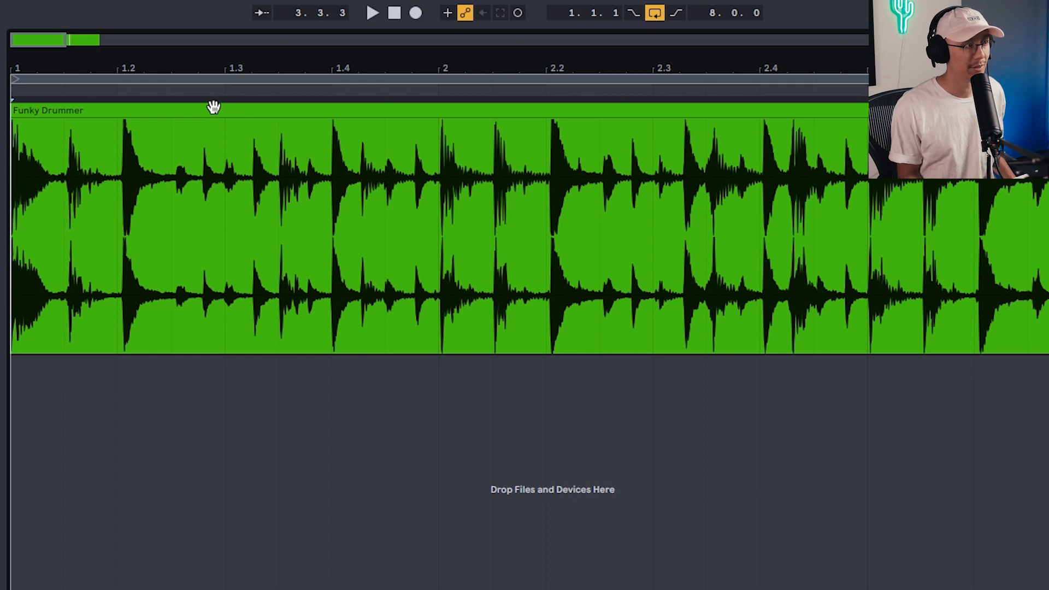
pyautogui.doubleClick(111, 111)
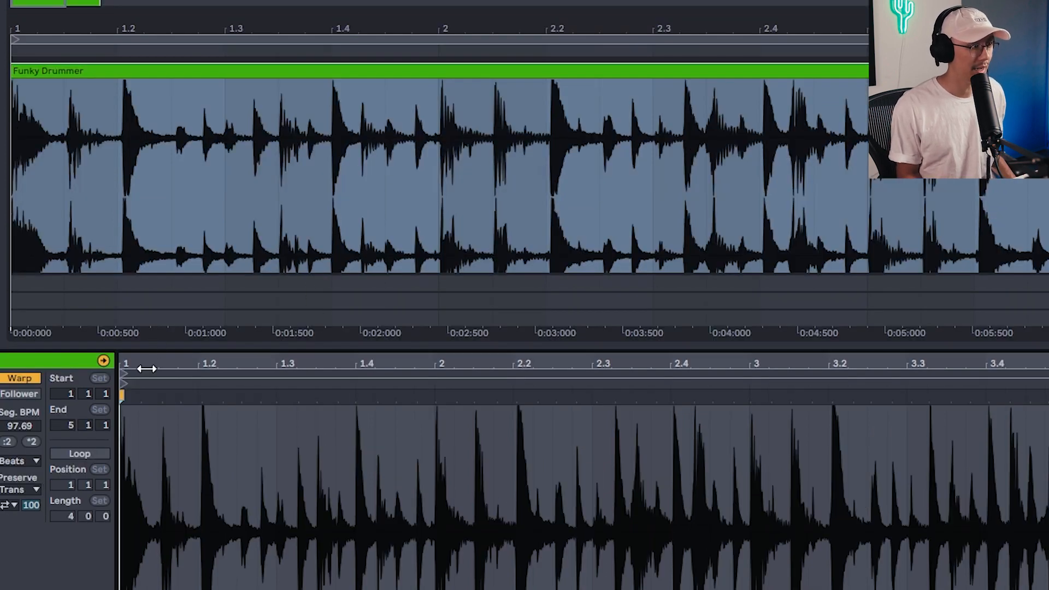
pyautogui.moveTo(140, 362); pyautogui.dragTo(140, 423)
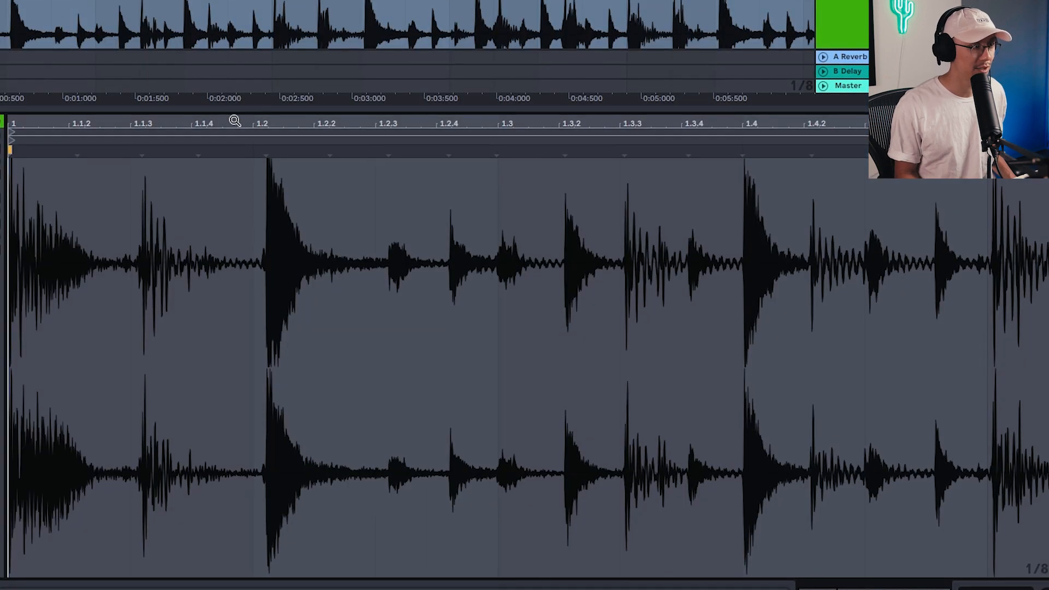
pyautogui.moveTo(394, 363); pyautogui.dragTo(393, 389)
pyautogui.moveTo(278, 125)
pyautogui.mouseDown()
pyautogui.moveTo(279, 150)
pyautogui.moveTo(251, 143)
pyautogui.moveTo(252, 158)
pyautogui.mouseUp()
pyautogui.doubleClick(303, 152)
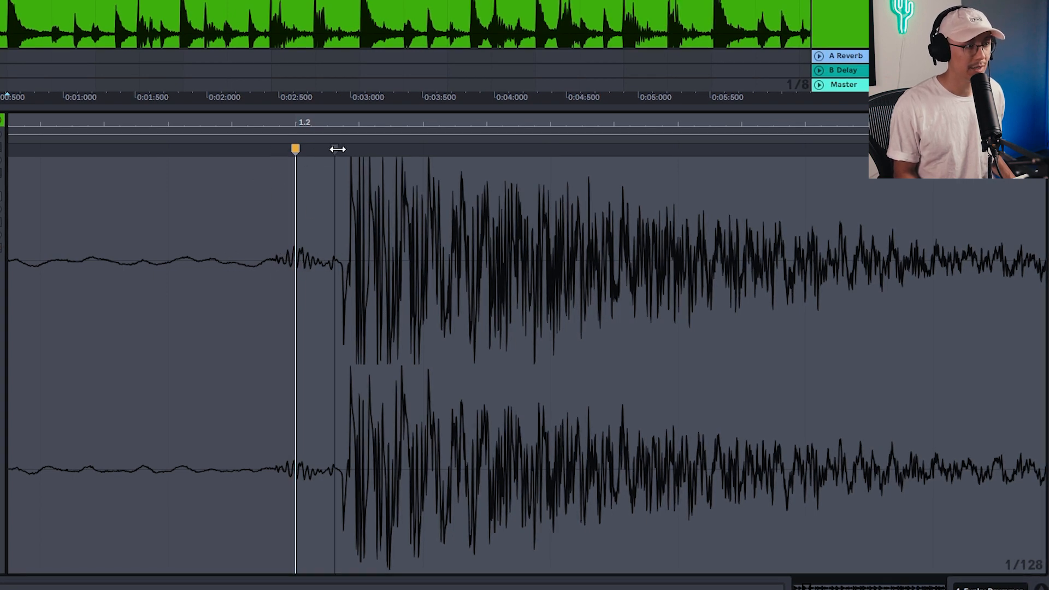
# Try replacing the 1.2 warp marker with one on the hit's loud transient, aligned to 1.2, and take it away again.
pyautogui.doubleClick(295, 149)
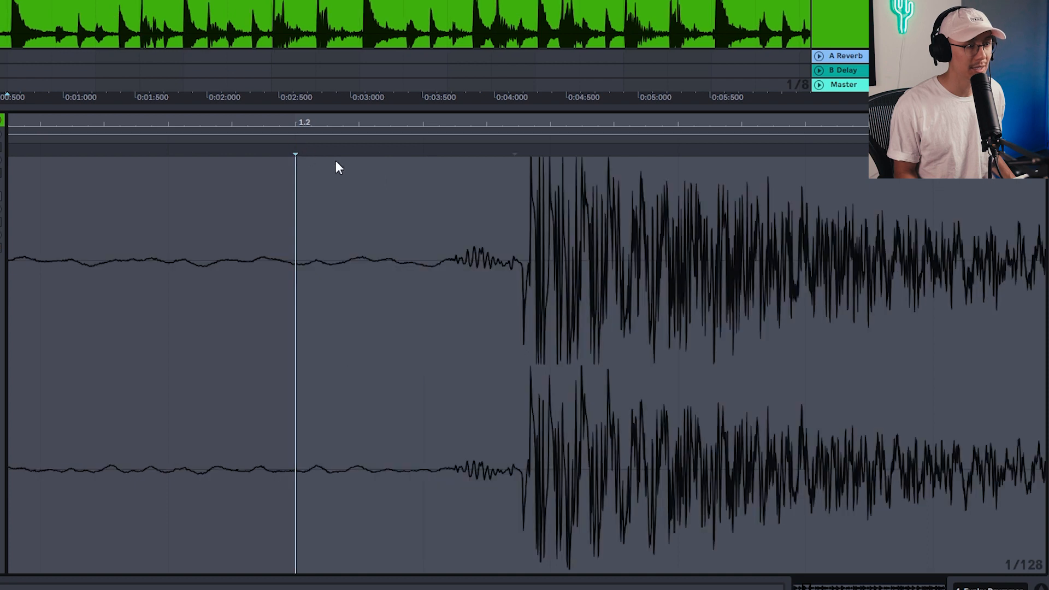
pyautogui.doubleClick(520, 150)
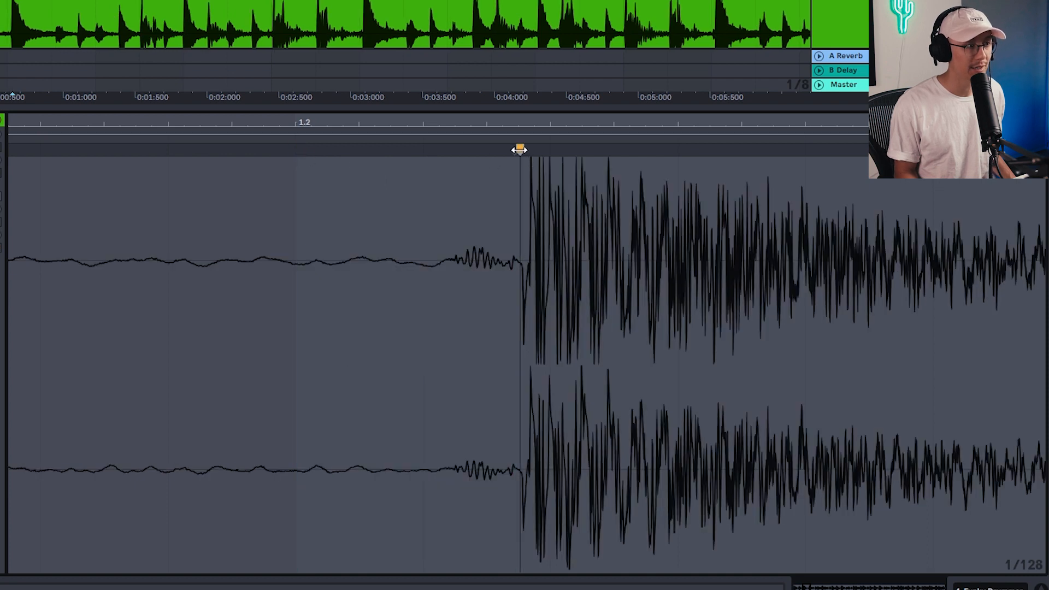
pyautogui.moveTo(519, 150); pyautogui.dragTo(323, 167)
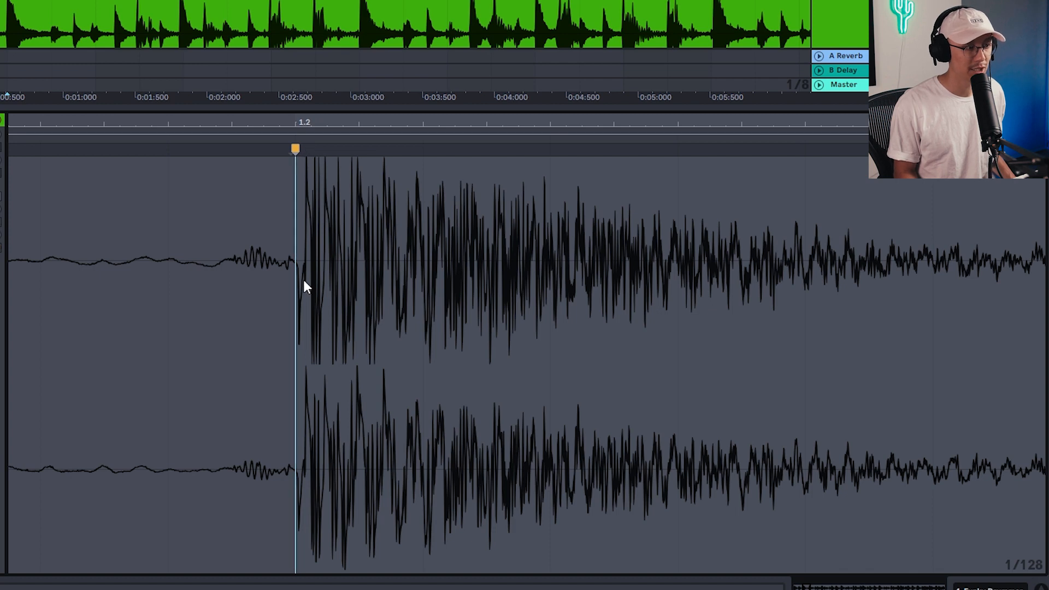
pyautogui.moveTo(297, 147); pyautogui.dragTo(464, 144)
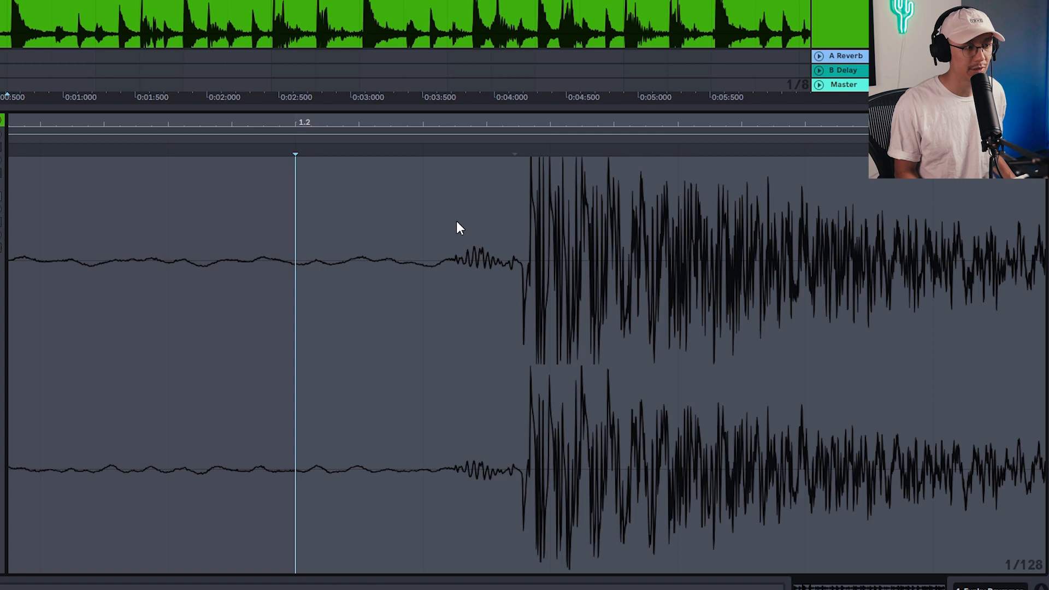
# Add a warp marker at the quiet onset just before the loud hit, align it to 1.2, and play back the result.
pyautogui.doubleClick(454, 148)
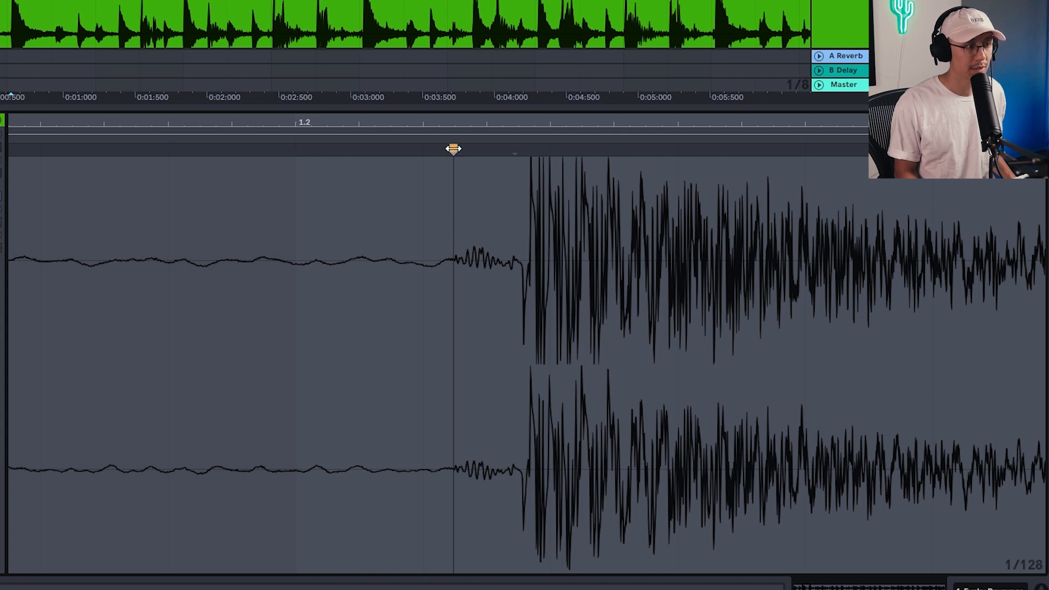
pyautogui.moveTo(454, 148); pyautogui.dragTo(323, 149)
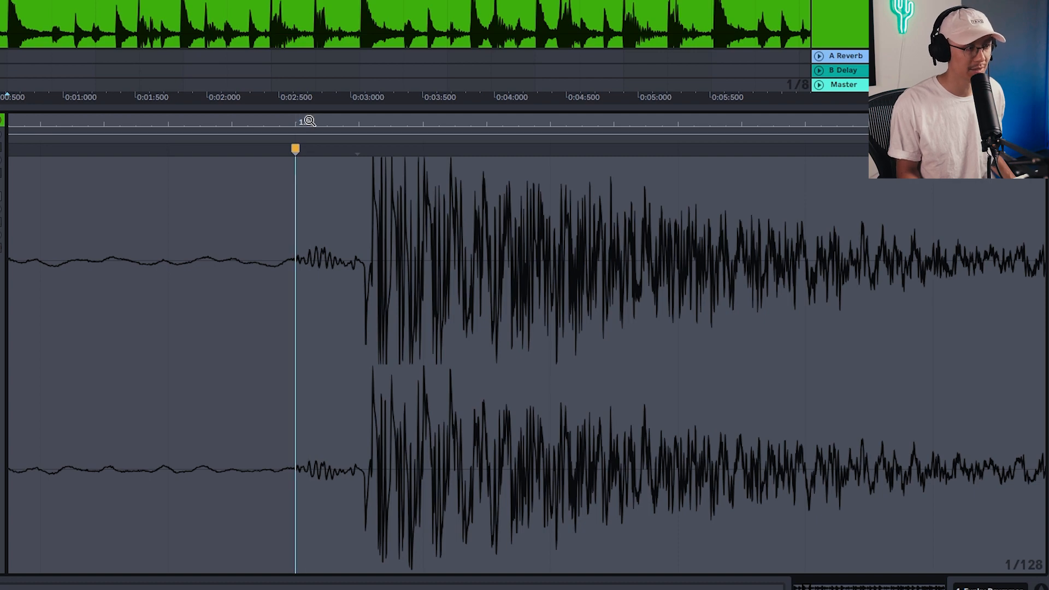
pyautogui.moveTo(302, 119)
pyautogui.mouseDown()
pyautogui.moveTo(308, 82)
pyautogui.moveTo(308, 118)
pyautogui.moveTo(389, 119)
pyautogui.mouseUp()
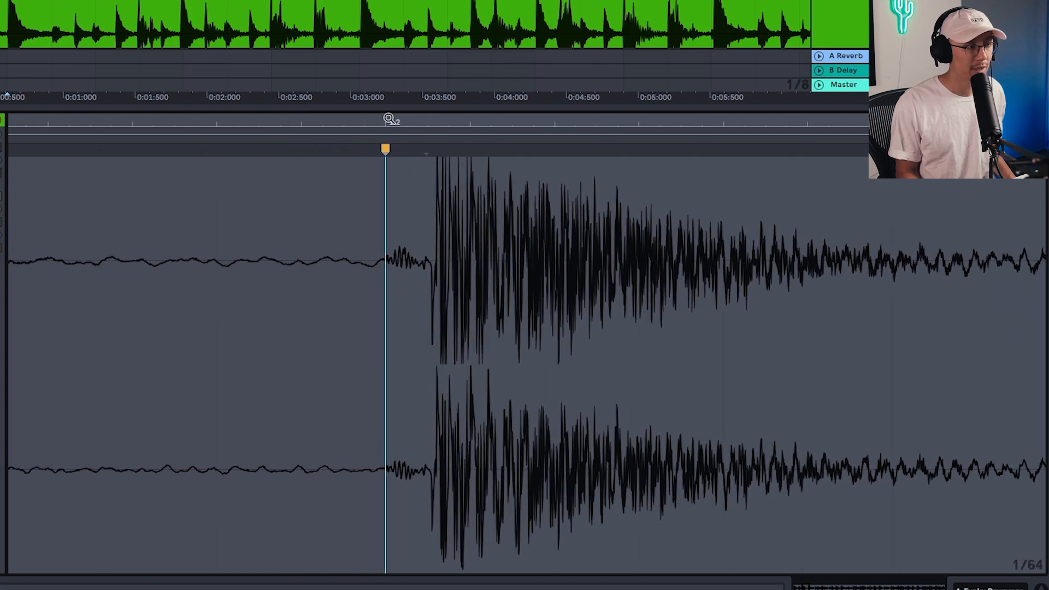
pyautogui.moveTo(386, 118)
pyautogui.mouseDown()
pyautogui.moveTo(494, 107)
pyautogui.moveTo(393, 98)
pyautogui.mouseUp()
pyautogui.press('space')
pyautogui.press('space')
pyautogui.press('space')
pyautogui.press('space')
pyautogui.press('space')
pyautogui.press('space')
# Add a warp marker at the onset of the kick near 1.1.3, align it to 1.1.3, and play it back.
pyautogui.moveTo(151, 125); pyautogui.dragTo(307, 134)
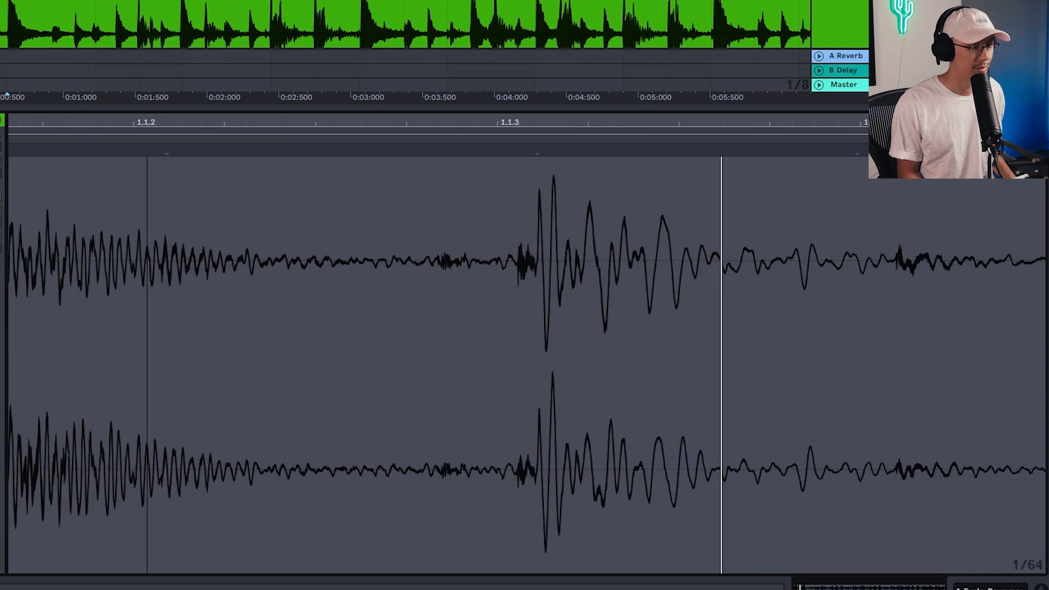
pyautogui.doubleClick(519, 151)
pyautogui.moveTo(517, 151); pyautogui.dragTo(499, 157)
pyautogui.doubleClick(513, 155)
pyautogui.doubleClick(530, 148)
pyautogui.moveTo(514, 150)
pyautogui.mouseDown()
pyautogui.moveTo(532, 149)
pyautogui.moveTo(533, 123)
pyautogui.moveTo(516, 123)
pyautogui.mouseUp()
pyautogui.press('space')
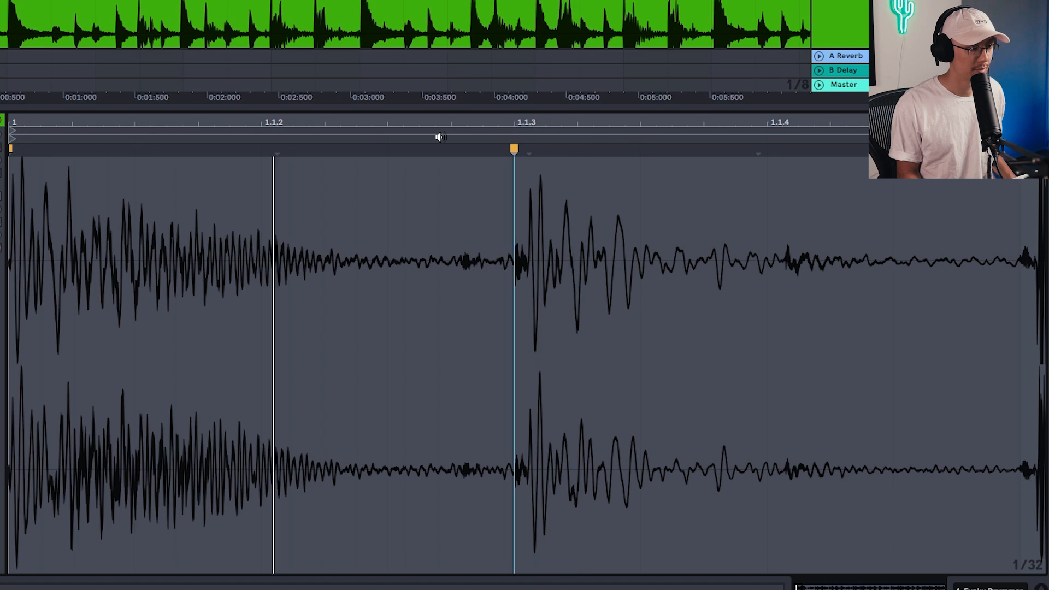
# Add a warp marker on the faint hit just after 1.1.2, align it to 1.1.2, and play back the result.
pyautogui.moveTo(260, 120); pyautogui.dragTo(295, 264)
pyautogui.moveTo(305, 119); pyautogui.dragTo(336, 303)
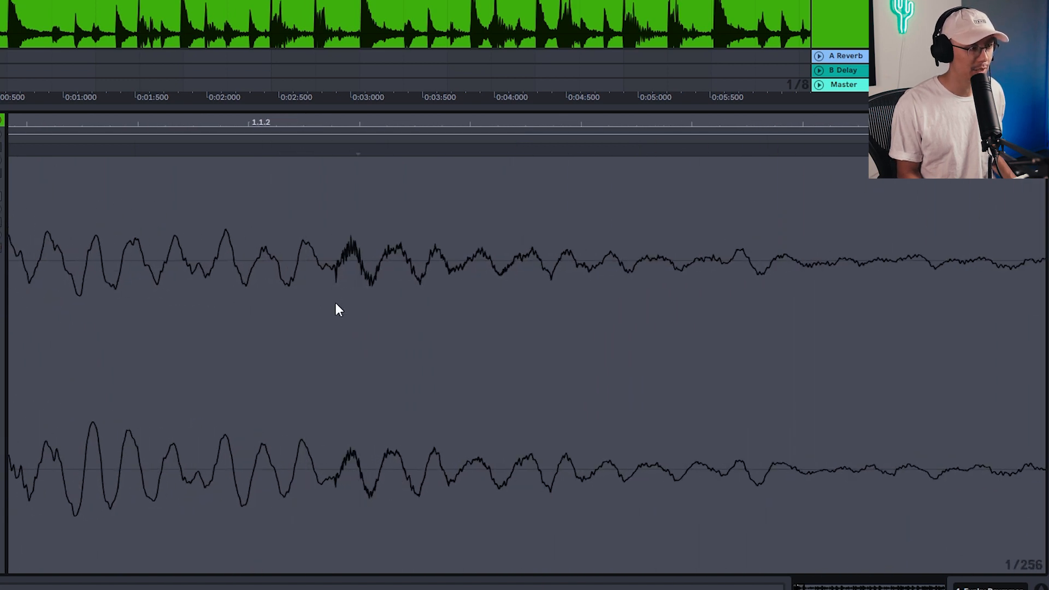
pyautogui.doubleClick(329, 149)
pyautogui.moveTo(328, 148)
pyautogui.mouseDown()
pyautogui.moveTo(248, 148)
pyautogui.moveTo(255, 76)
pyautogui.mouseUp()
pyautogui.press('space')
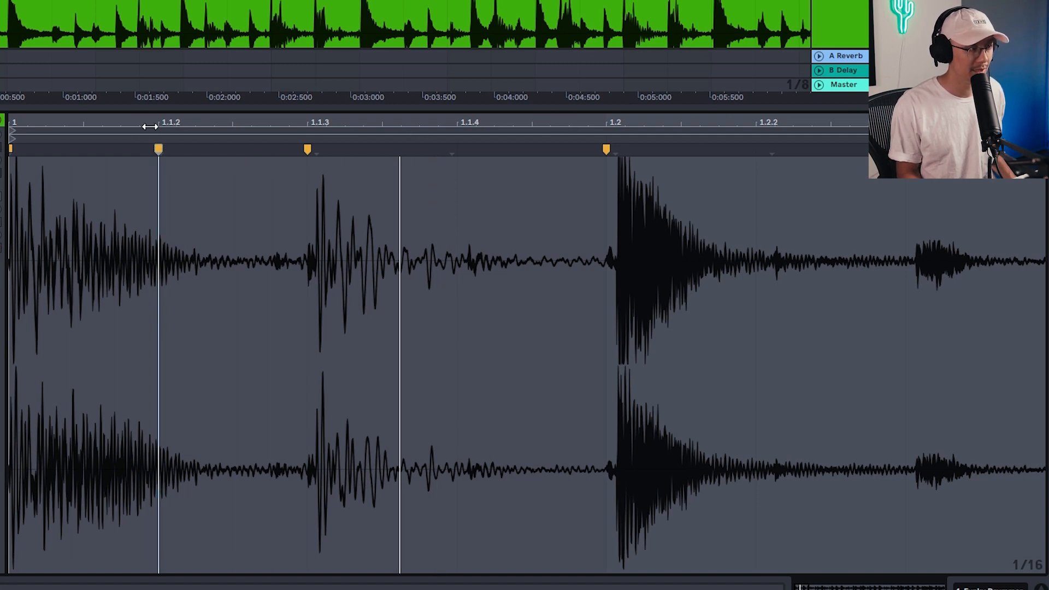
# Undo the last move of the warp marker to 1.1.2 and play the opening again.
pyautogui.hotkey('ctrl', 'z')
pyautogui.moveTo(156, 123); pyautogui.dragTo(156, 169)
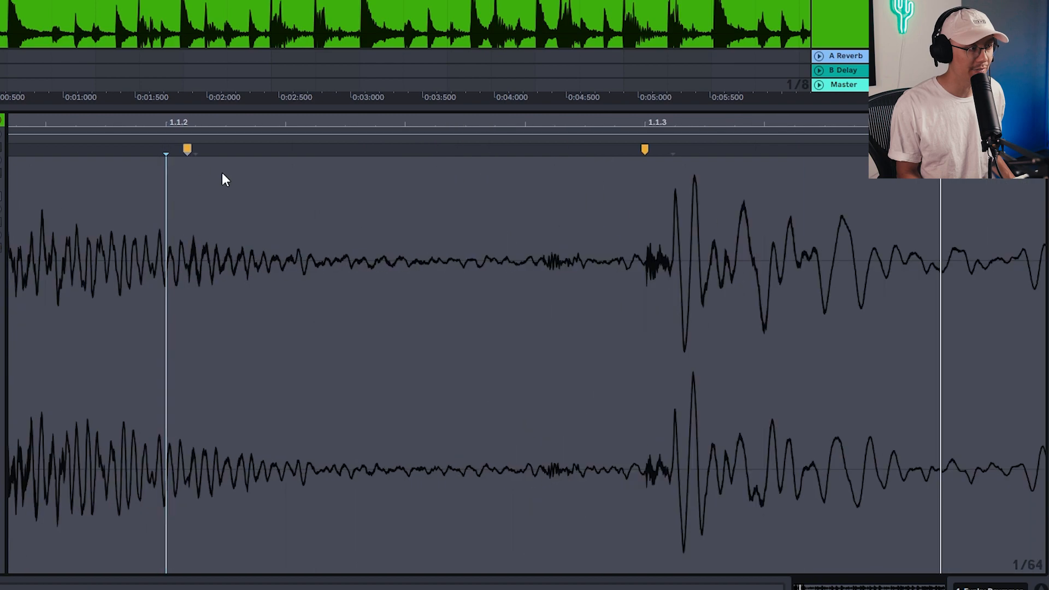
pyautogui.moveTo(185, 124); pyautogui.dragTo(186, 81)
pyautogui.press('space')
# Add a warp marker on the faint hit just after 1.1.4.
pyautogui.moveTo(388, 122); pyautogui.dragTo(375, 172)
pyautogui.doubleClick(357, 148)
pyautogui.moveTo(399, 125)
pyautogui.mouseDown()
pyautogui.moveTo(400, 93)
pyautogui.moveTo(379, 86)
pyautogui.mouseUp()
pyautogui.click(368, 148)
# Add a warp marker at the start of the soft hit near 1.2.3 and align it to 1.2.3.
pyautogui.moveTo(556, 125); pyautogui.dragTo(428, 126)
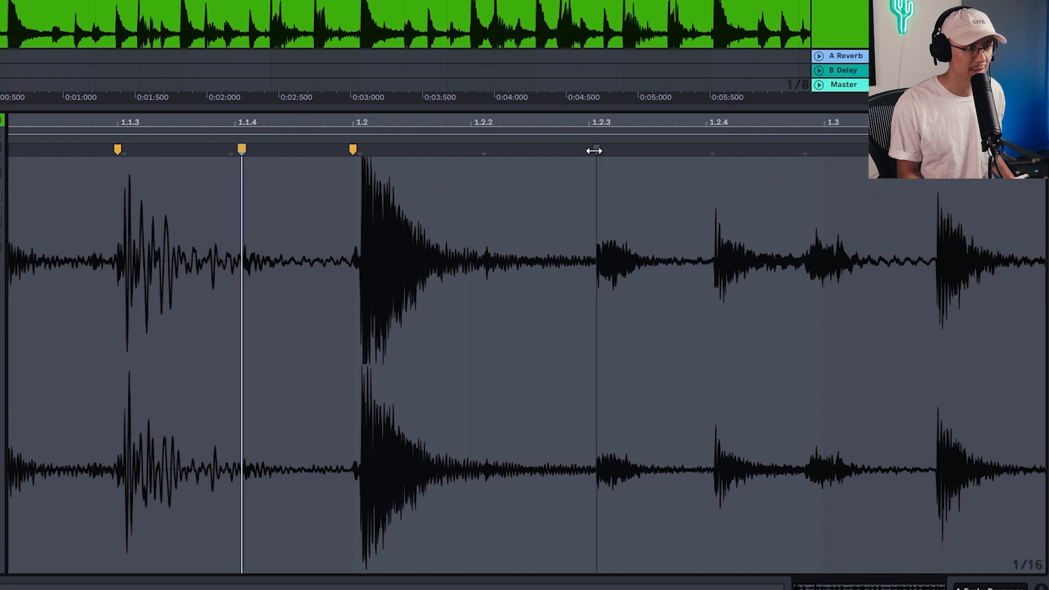
pyautogui.scroll(5, 604, 119)
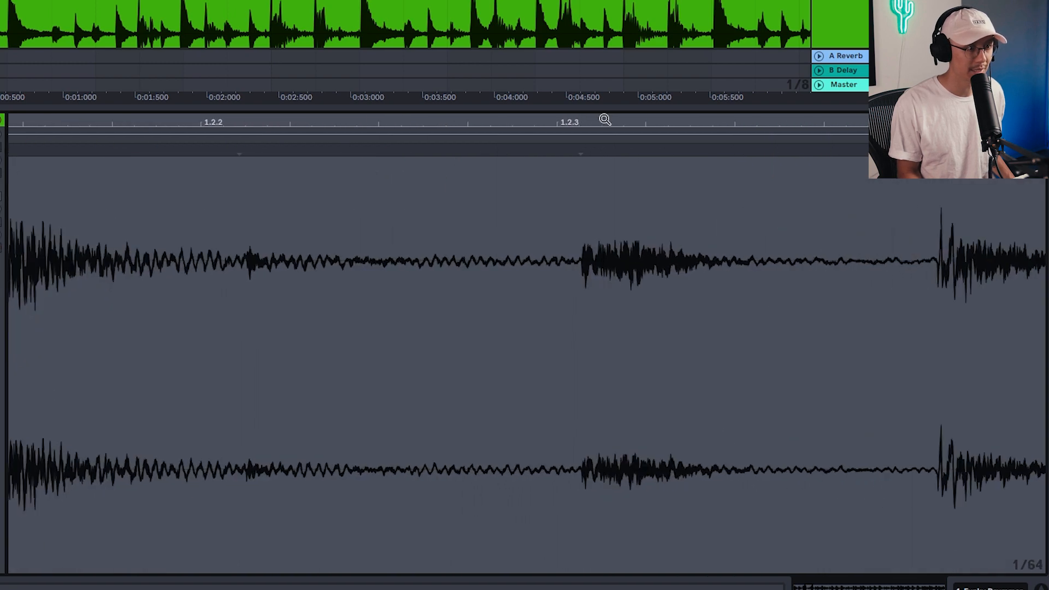
pyautogui.doubleClick(579, 151)
pyautogui.scroll(-5, 582, 148)
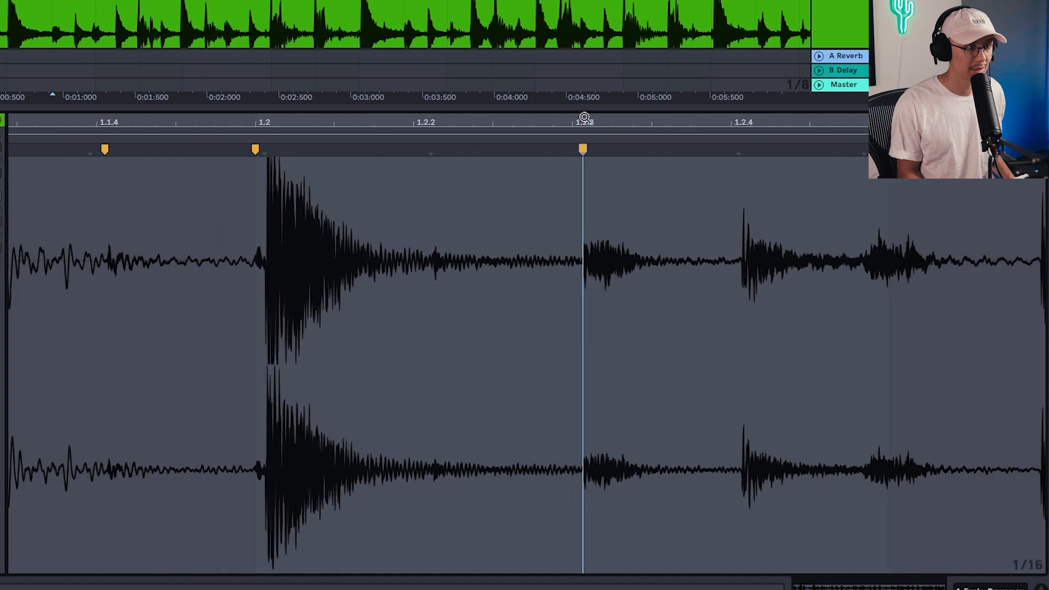
pyautogui.moveTo(583, 147); pyautogui.dragTo(573, 148)
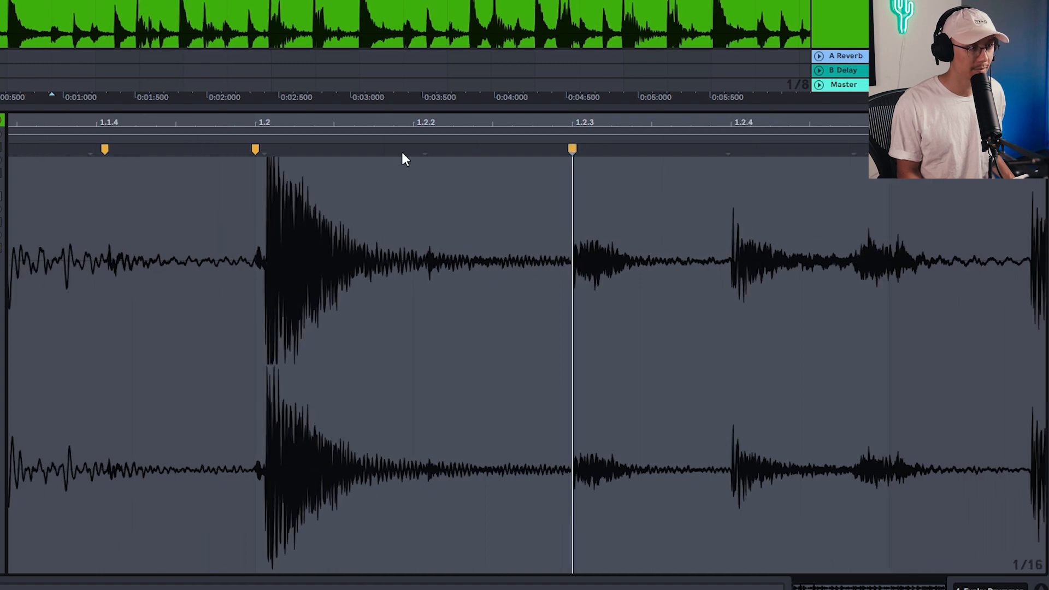
# Add warp markers on the faint hit just after 1.2.2 and the hit at 1.2.4.
pyautogui.click(425, 151)
pyautogui.doubleClick(425, 152)
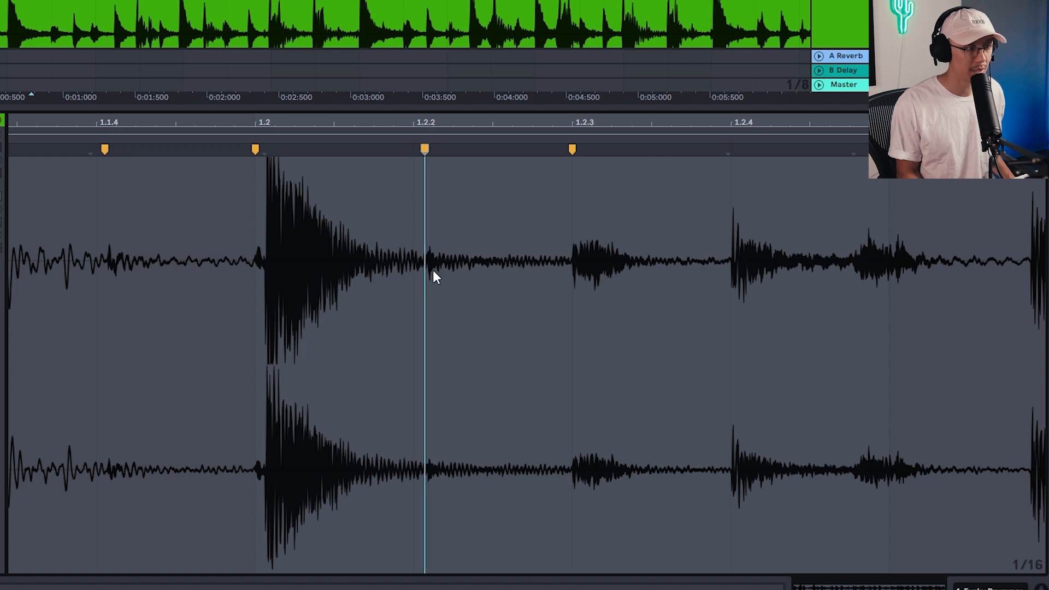
pyautogui.moveTo(738, 125); pyautogui.dragTo(745, 178)
pyautogui.doubleClick(716, 150)
pyautogui.moveTo(729, 124)
pyautogui.mouseDown()
pyautogui.moveTo(729, 90)
pyautogui.moveTo(501, 60)
pyautogui.mouseUp()
# Add a warp marker on the soft hit just before 1.3, and mark and align the following hit at 1.3.2.
pyautogui.moveTo(623, 125); pyautogui.dragTo(586, 177)
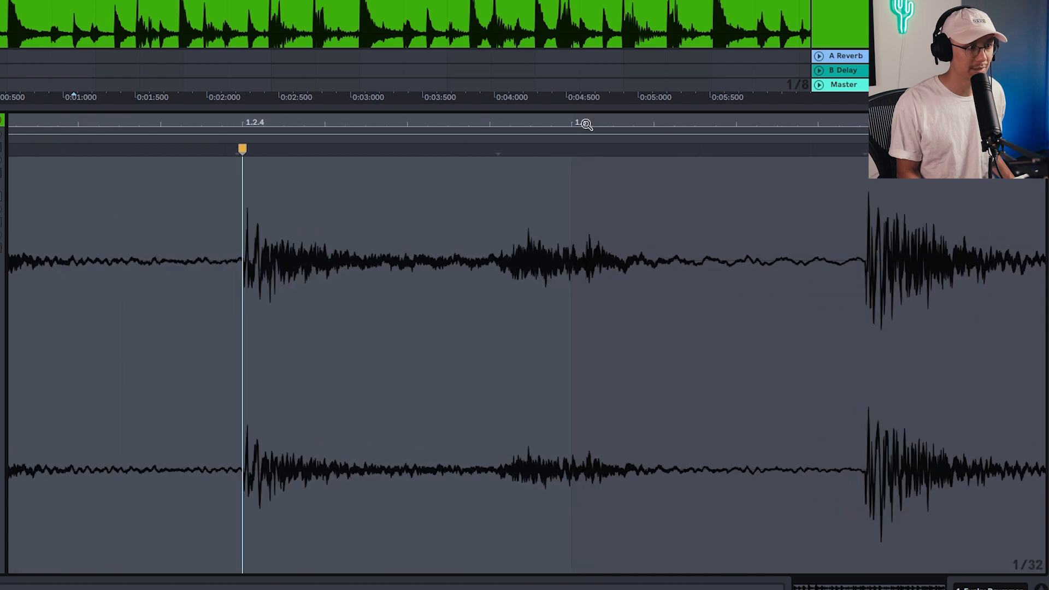
pyautogui.doubleClick(501, 151)
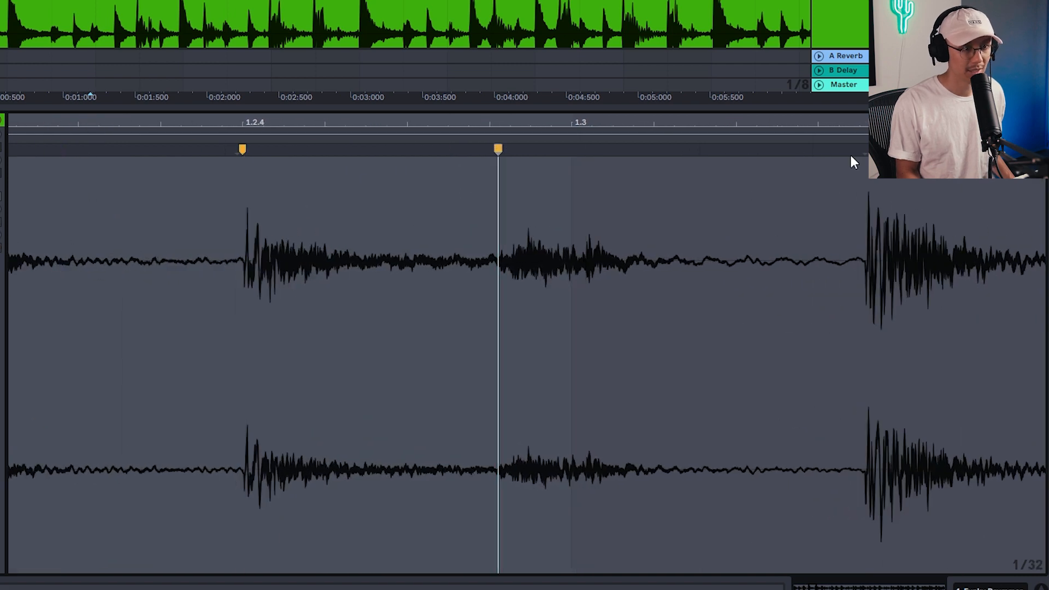
pyautogui.moveTo(872, 125)
pyautogui.mouseDown()
pyautogui.moveTo(444, 155)
pyautogui.moveTo(444, 120)
pyautogui.moveTo(444, 155)
pyautogui.mouseUp()
pyautogui.doubleClick(435, 150)
pyautogui.moveTo(435, 150); pyautogui.dragTo(496, 150)
# Add warp markers on the hits at 1.3.3, 1.3.4 and 1.4.
pyautogui.doubleClick(529, 150)
pyautogui.moveTo(1009, 125); pyautogui.dragTo(545, 150)
pyautogui.moveTo(1011, 125); pyautogui.dragTo(603, 150)
pyautogui.doubleClick(624, 150)
pyautogui.moveTo(671, 126); pyautogui.dragTo(182, 147)
pyautogui.doubleClick(182, 150)
# Add warp markers on the hits from 1.4.2 through 2, adjusting the last two to the grid.
pyautogui.doubleClick(327, 152)
pyautogui.doubleClick(464, 151)
pyautogui.doubleClick(617, 151)
pyautogui.moveTo(617, 150); pyautogui.dragTo(601, 150)
pyautogui.doubleClick(733, 150)
pyautogui.moveTo(733, 150); pyautogui.dragTo(741, 150)
# Add warp markers on the three hits between 2 and 2.2.
pyautogui.moveTo(1020, 125); pyautogui.dragTo(602, 125)
pyautogui.doubleClick(602, 150)
pyautogui.doubleClick(471, 150)
pyautogui.doubleClick(760, 150)
# Mark the hit at 2.2 and align it to the grid, and add warp markers on the three hits leading up to 2.3.
pyautogui.moveTo(940, 125); pyautogui.dragTo(626, 156)
pyautogui.doubleClick(505, 149)
pyautogui.moveTo(505, 149); pyautogui.dragTo(433, 149)
pyautogui.moveTo(1011, 124); pyautogui.dragTo(537, 119)
pyautogui.doubleClick(552, 151)
pyautogui.doubleClick(922, 150)
pyautogui.doubleClick(709, 151)
# Add warp markers on the hits at 2.3 and 2.3.2, aligning the second one to 2.3.2.
pyautogui.moveTo(929, 124); pyautogui.dragTo(260, 134)
pyautogui.doubleClick(260, 150)
pyautogui.doubleClick(583, 150)
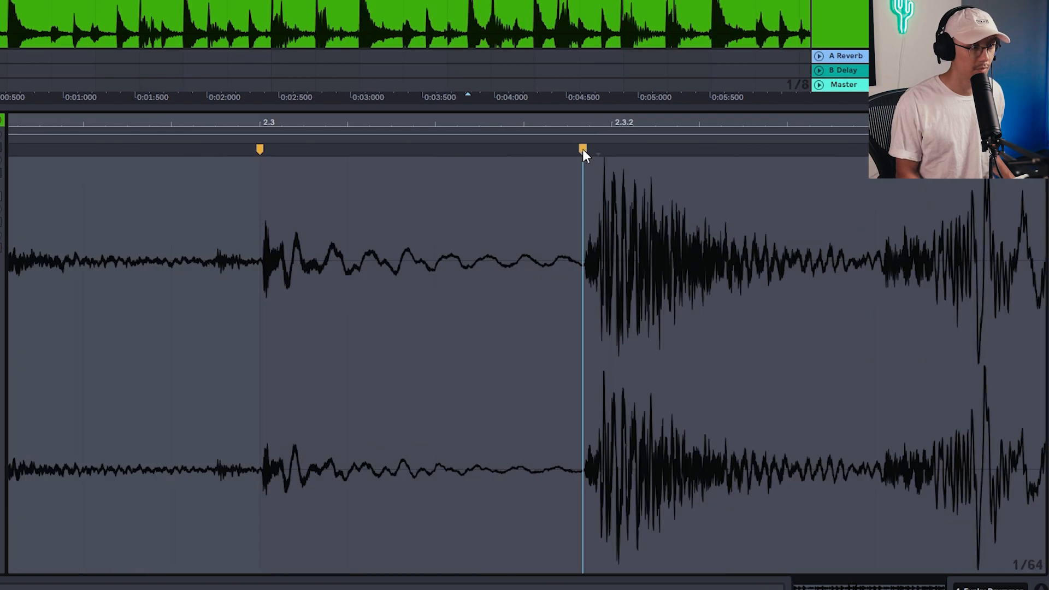
pyautogui.moveTo(583, 150); pyautogui.dragTo(607, 150)
# Add warp markers on the hits following 2.3.2 up to 2.4.2.
pyautogui.moveTo(606, 125); pyautogui.dragTo(520, 109)
pyautogui.doubleClick(609, 150)
pyautogui.doubleClick(441, 150)
pyautogui.doubleClick(562, 150)
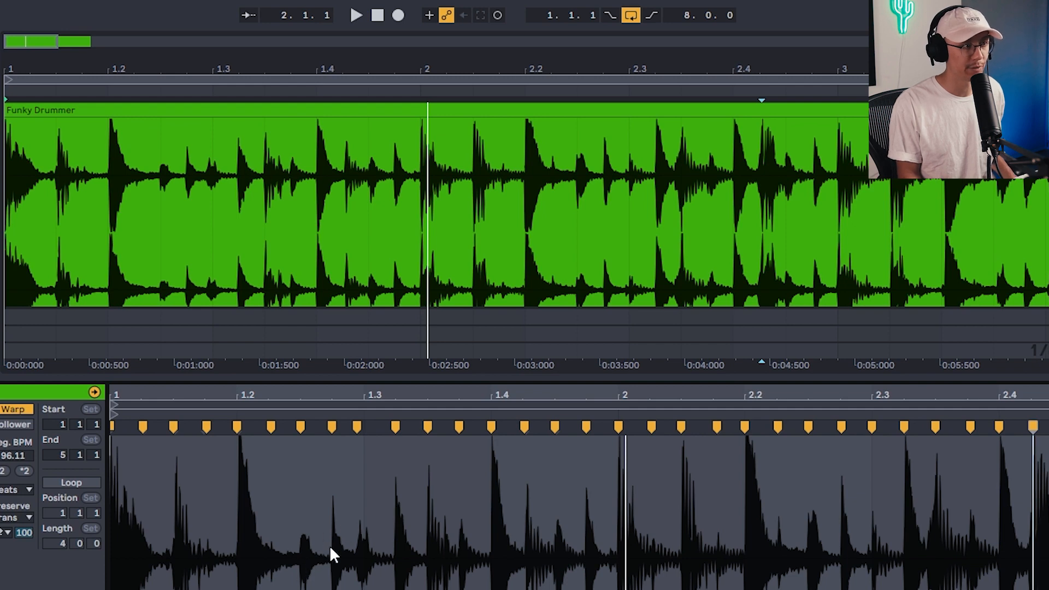
# Close the sample view and play back the warped Funky Drummer break in the arrangement.
pyautogui.hotkey('ctrl', 'alt', 'l')
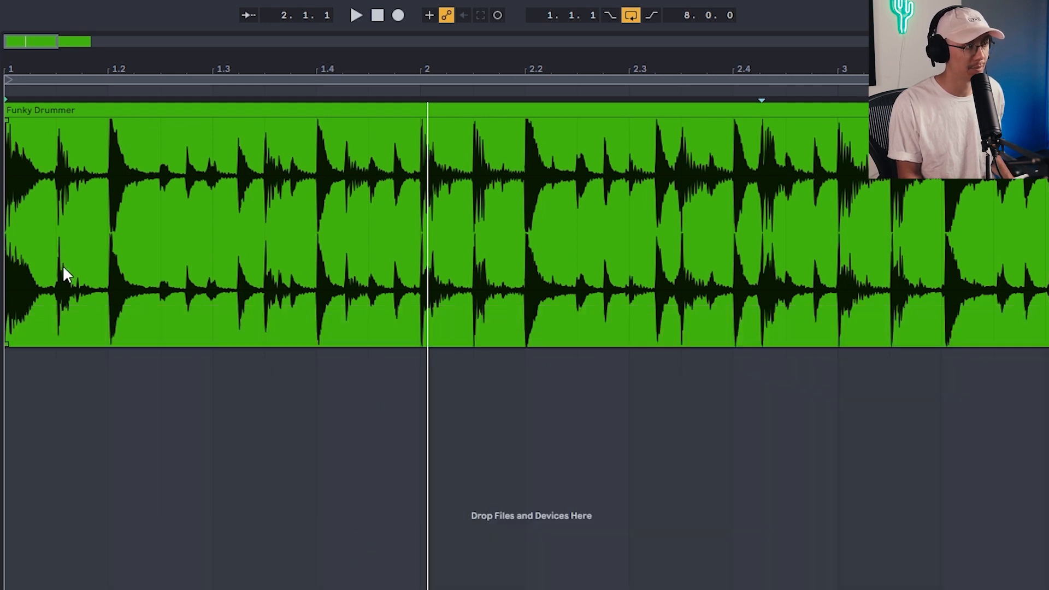
pyautogui.press('space')
pyautogui.press('space')
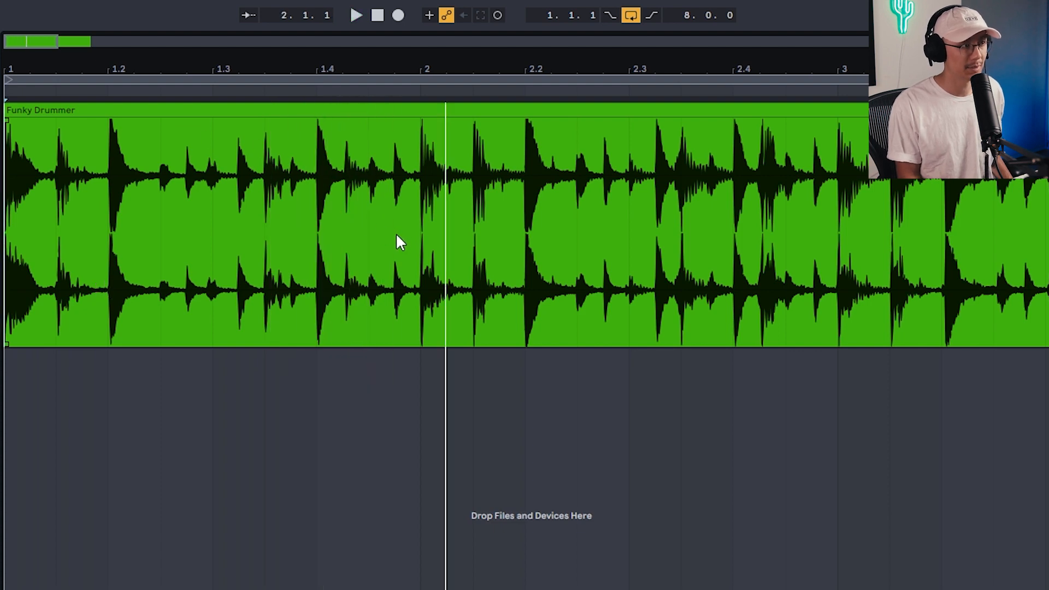
# Move the first bar of the Funky Drummer clip to the track below, loop that bar, and play it.
pyautogui.moveTo(412, 252); pyautogui.dragTo(7, 252)
pyautogui.moveTo(132, 181); pyautogui.dragTo(125, 472)
pyautogui.hotkey('ctrl', 'l')
pyautogui.press('space')
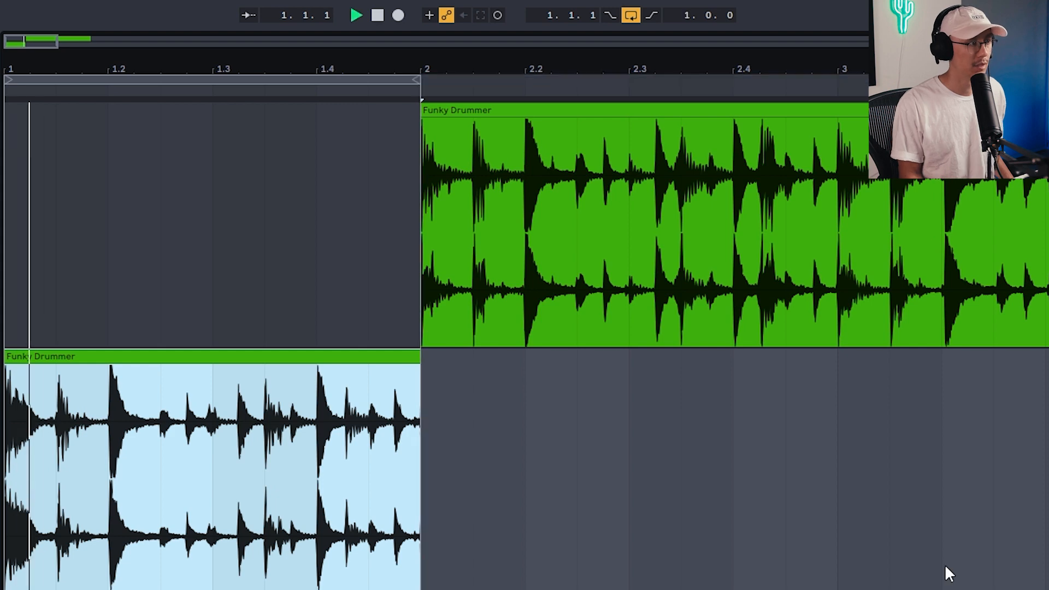
# Delete the first beat, from 1 to 1.2, of the Funky Drummer bar on the lower track.
pyautogui.click(25, 417)
pyautogui.moveTo(106, 420); pyautogui.dragTo(7, 420)
pyautogui.press('Delete')
# Move the beat from 2 to 2.2 into the gap at 1 on the lower track and audition the loop.
pyautogui.moveTo(523, 167); pyautogui.dragTo(441, 159)
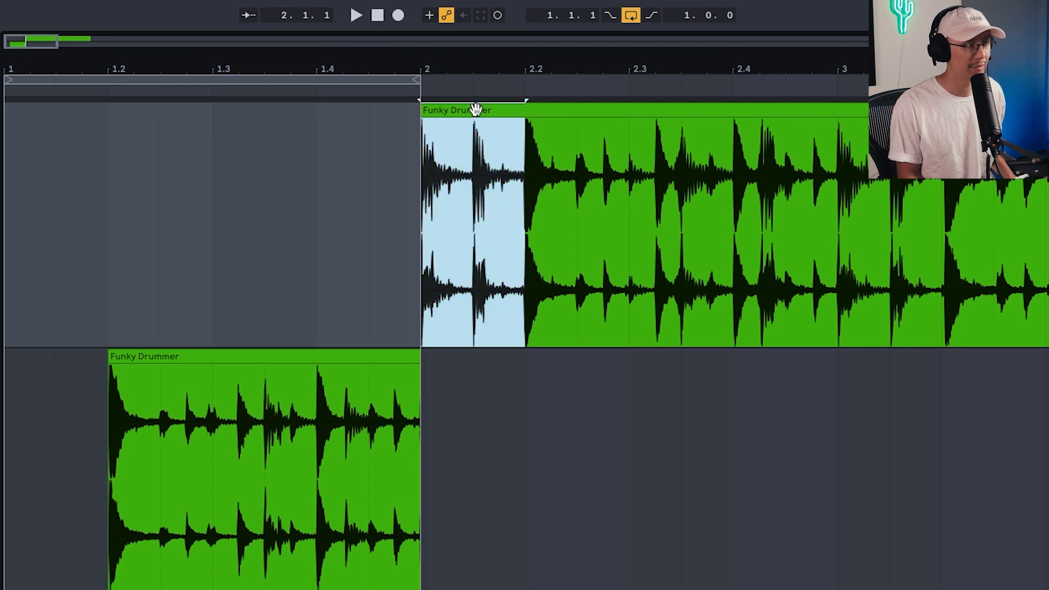
pyautogui.moveTo(476, 110); pyautogui.dragTo(63, 417)
pyautogui.press('space')
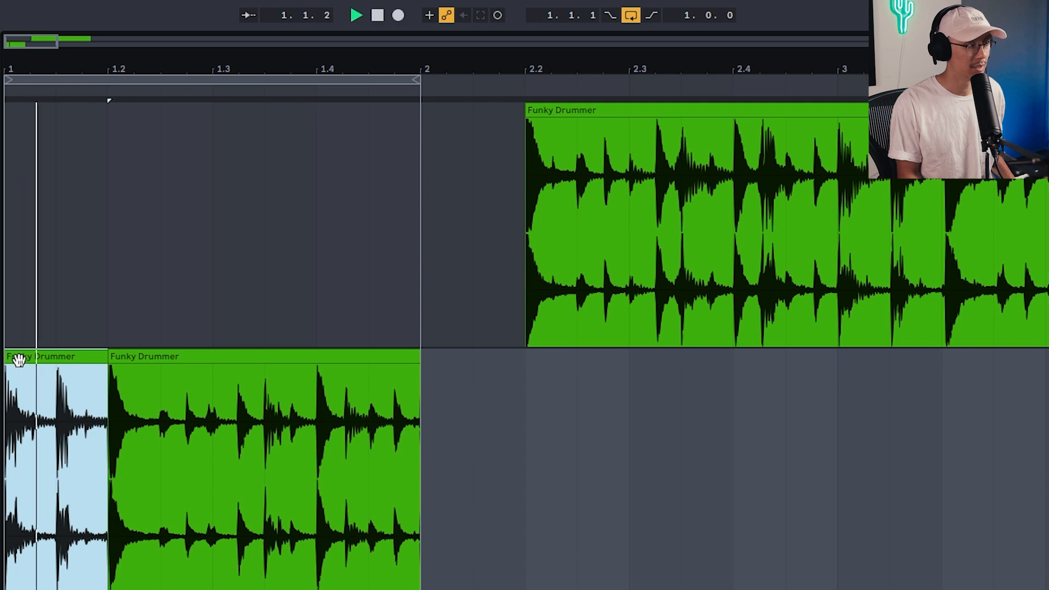
pyautogui.press('space')
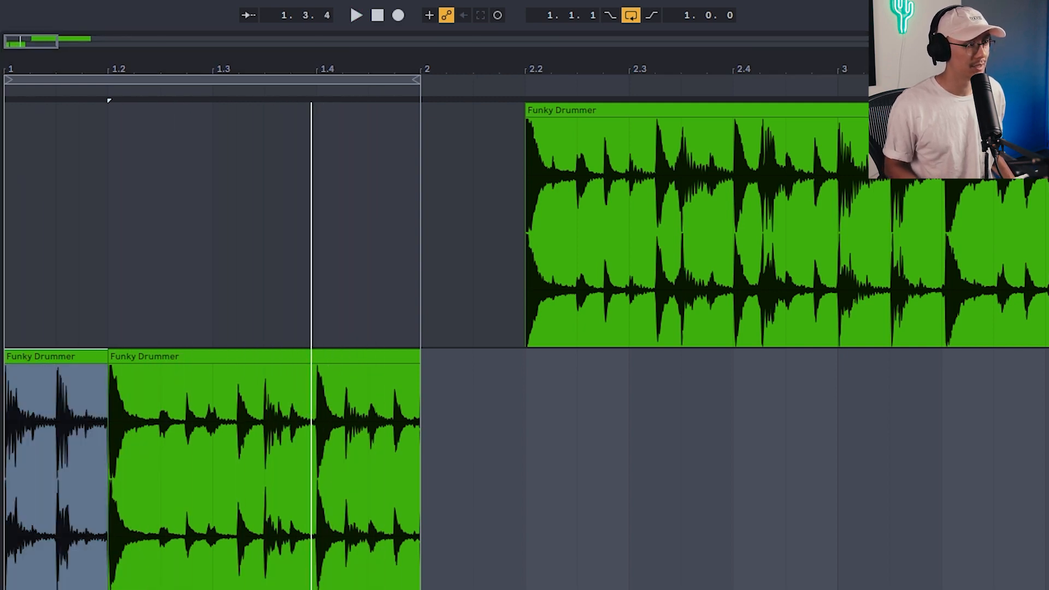
pyautogui.press('space')
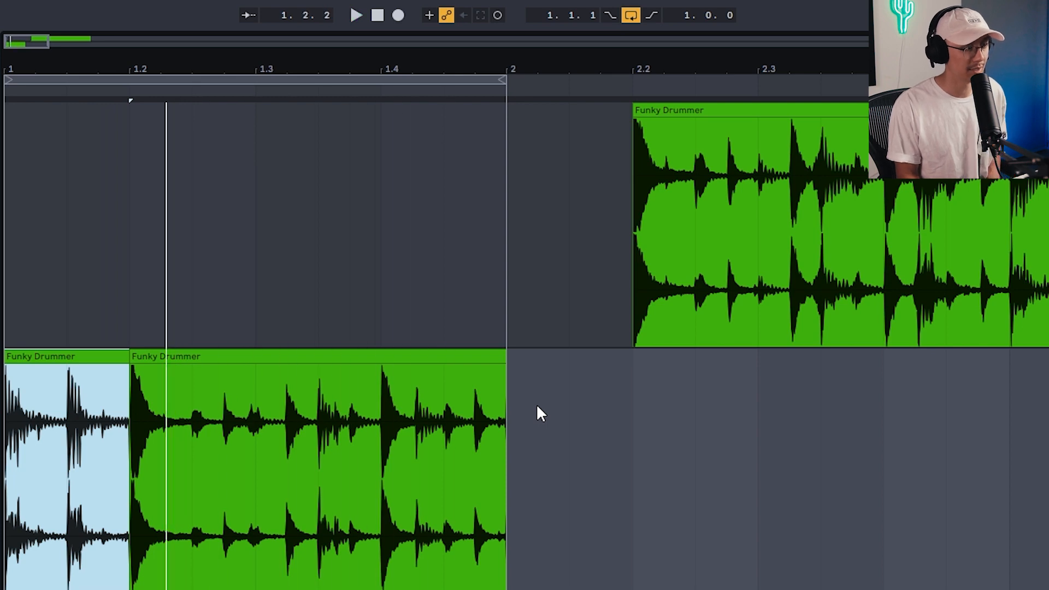
# Delete both Funky Drummer pieces from the lower track and extend the original clip's start back to 1.
pyautogui.click(301, 361)
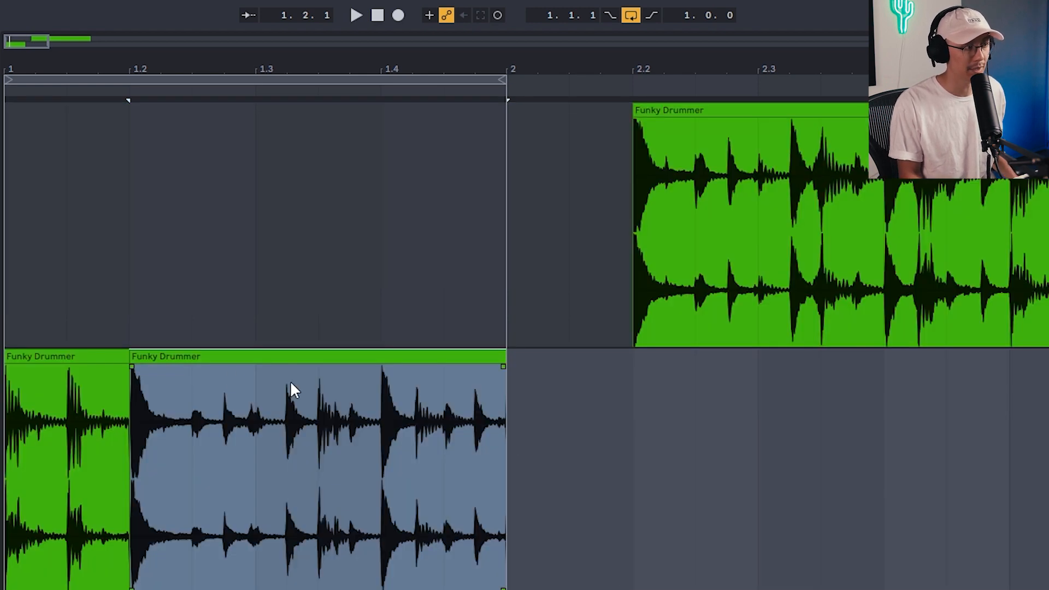
pyautogui.click(186, 357)
pyautogui.click(94, 357)
pyautogui.press('Delete')
pyautogui.click(177, 357)
pyautogui.press('Delete')
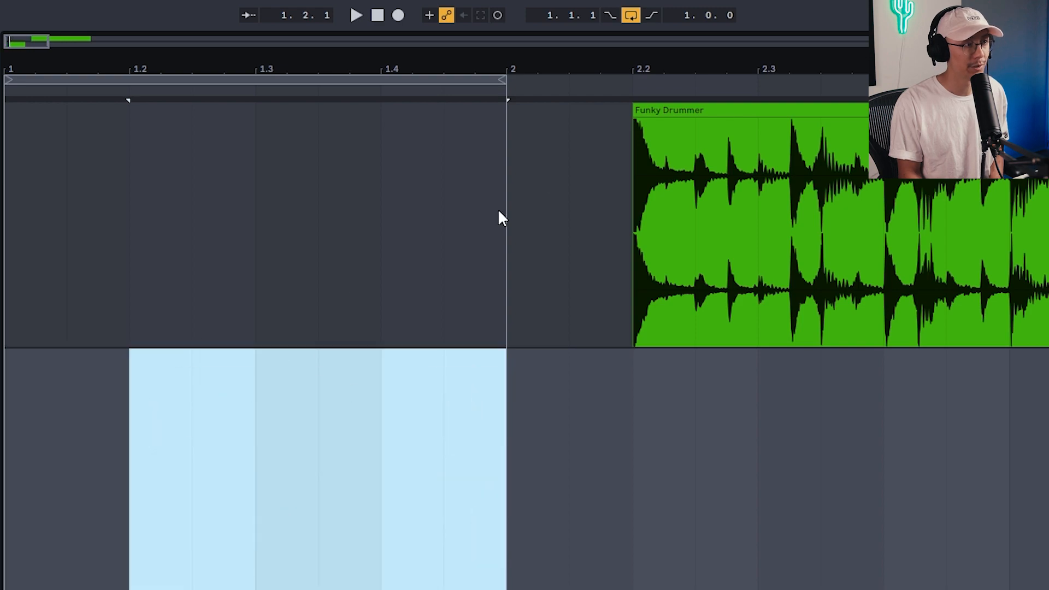
pyautogui.moveTo(634, 124); pyautogui.dragTo(7, 127)
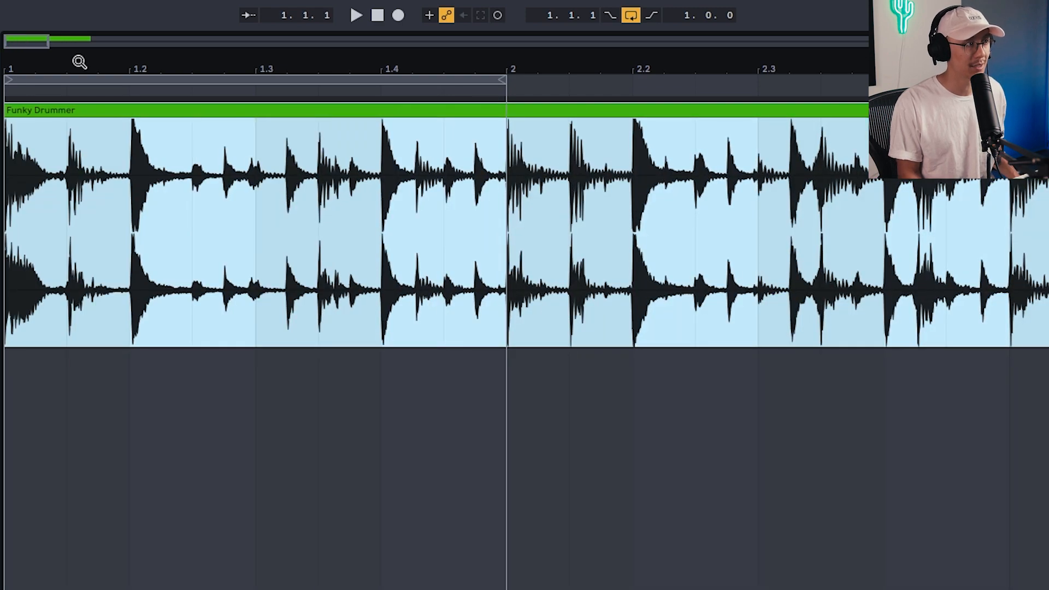
# Slice the Funky Drummer clip to a new MIDI track with one slice per Warp Marker and the Built-in preset.
pyautogui.press('-')
pyautogui.doubleClick(145, 109)
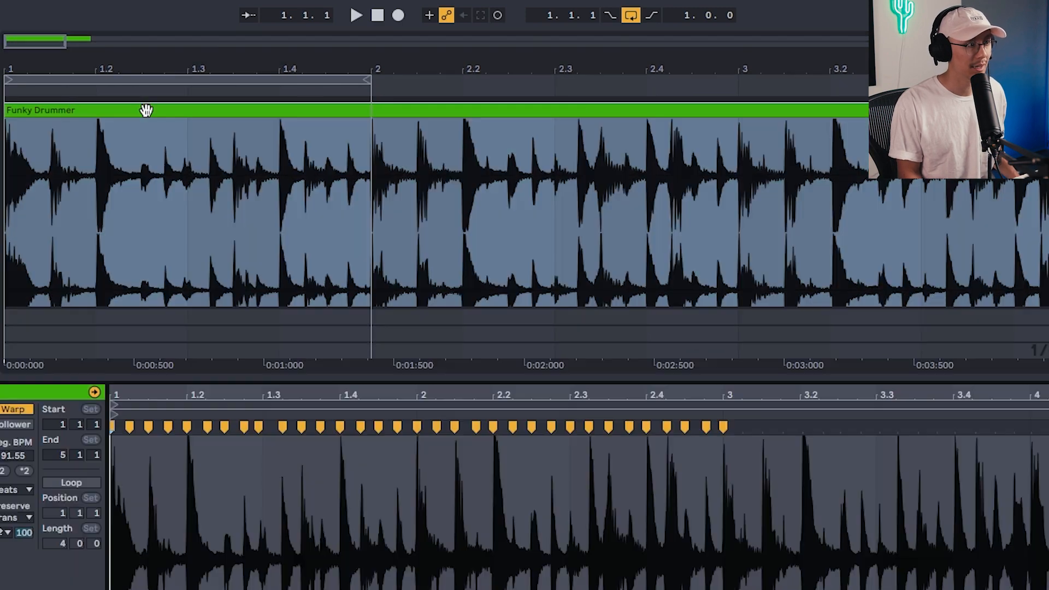
pyautogui.rightClick(253, 141)
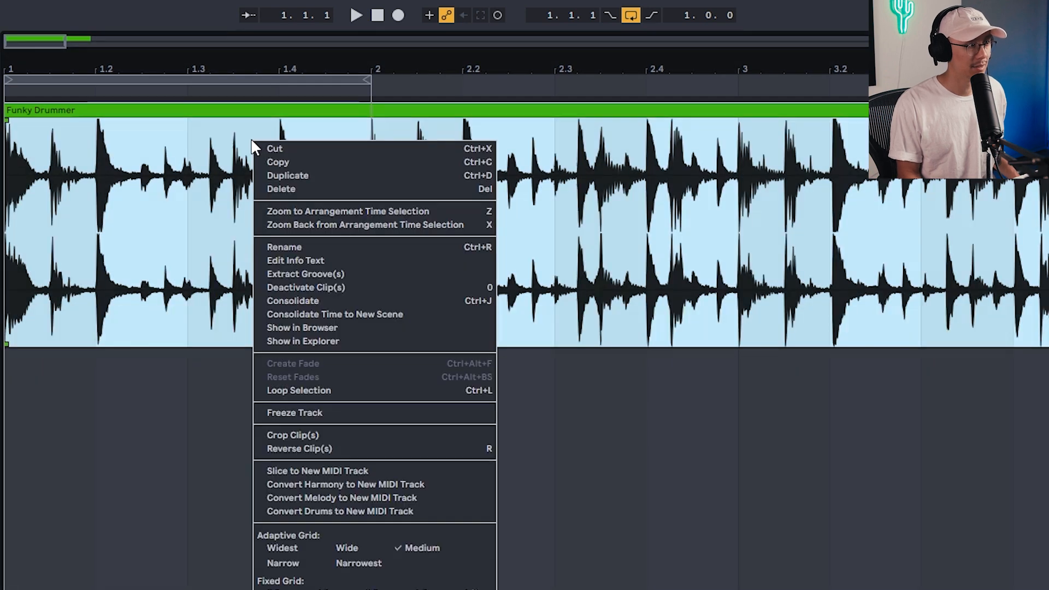
pyautogui.click(301, 471)
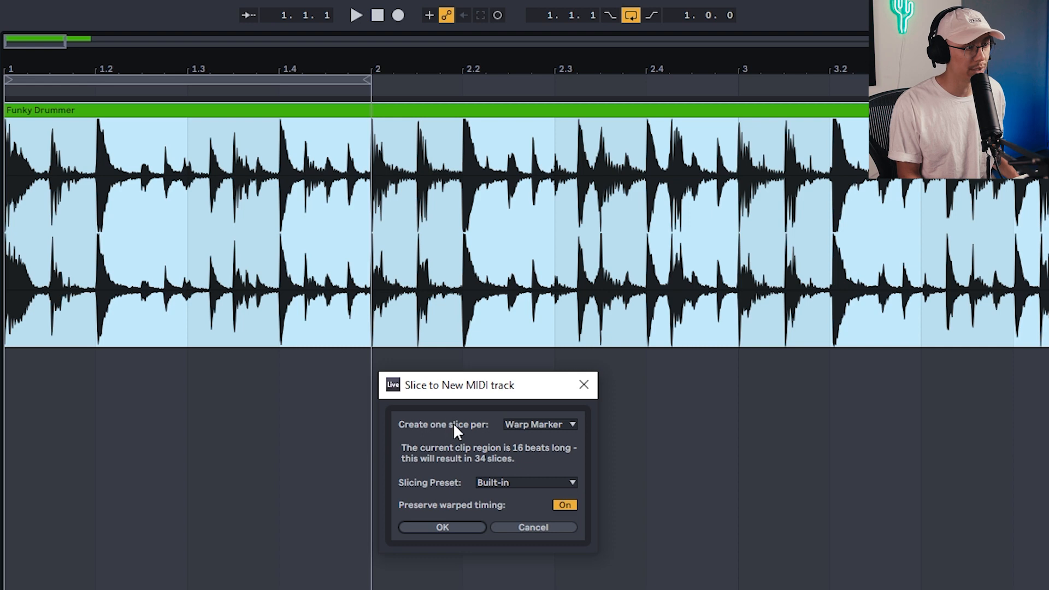
pyautogui.click(519, 425)
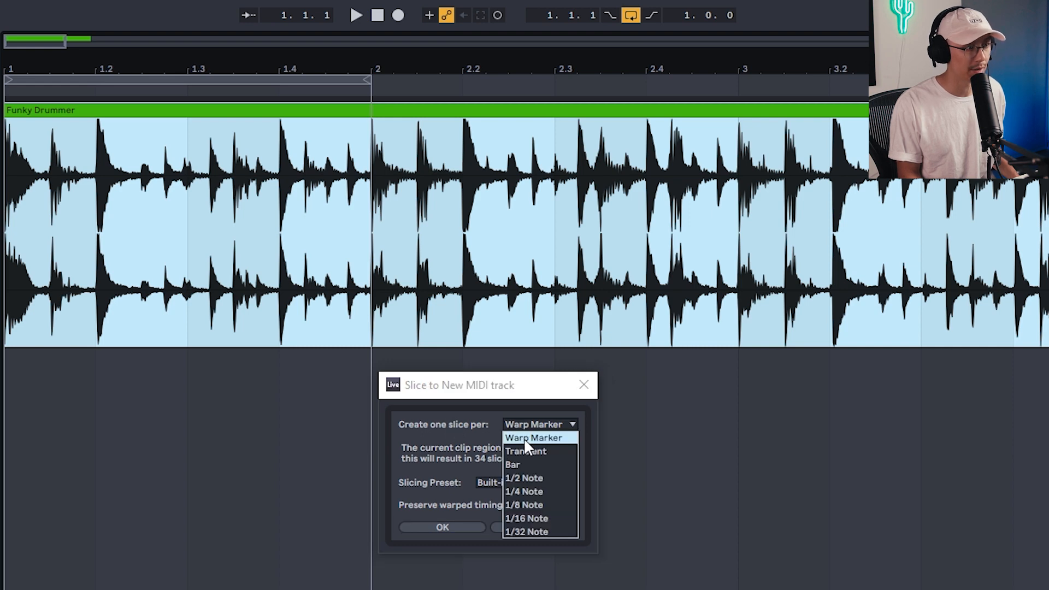
pyautogui.click(524, 441)
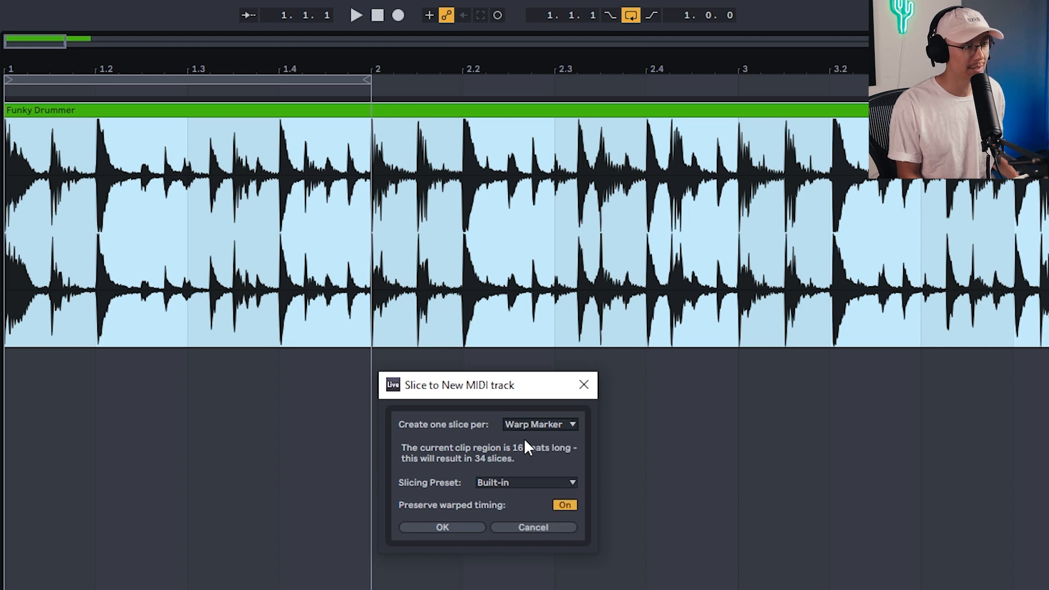
pyautogui.click(458, 528)
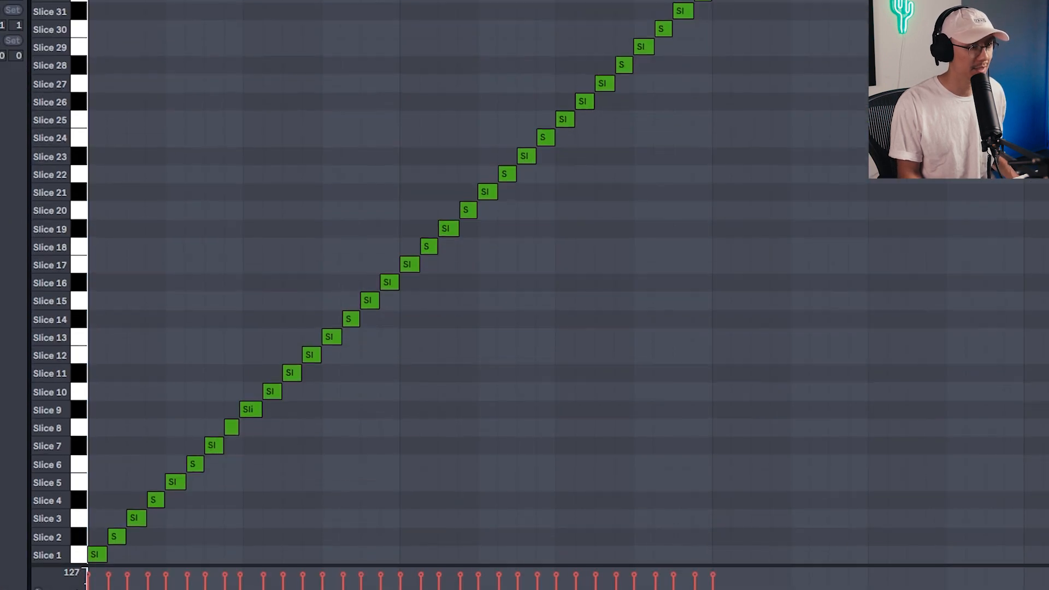
# Play the sliced MIDI clip and lower the Loop Length macro of the Funky Drummer drum rack.
pyautogui.press('space')
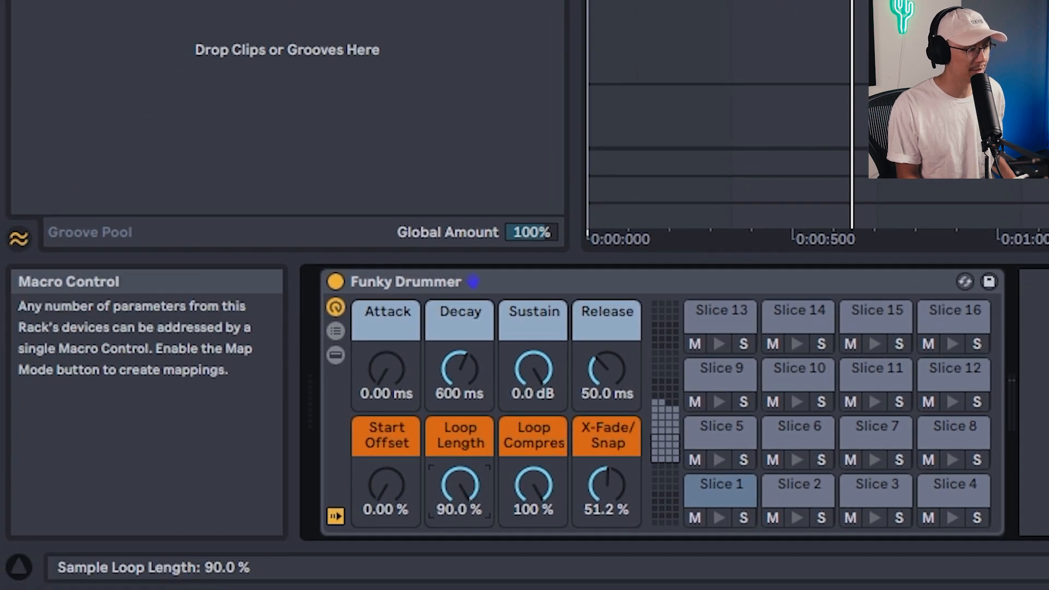
pyautogui.moveTo(460, 485); pyautogui.dragTo(461, 584)
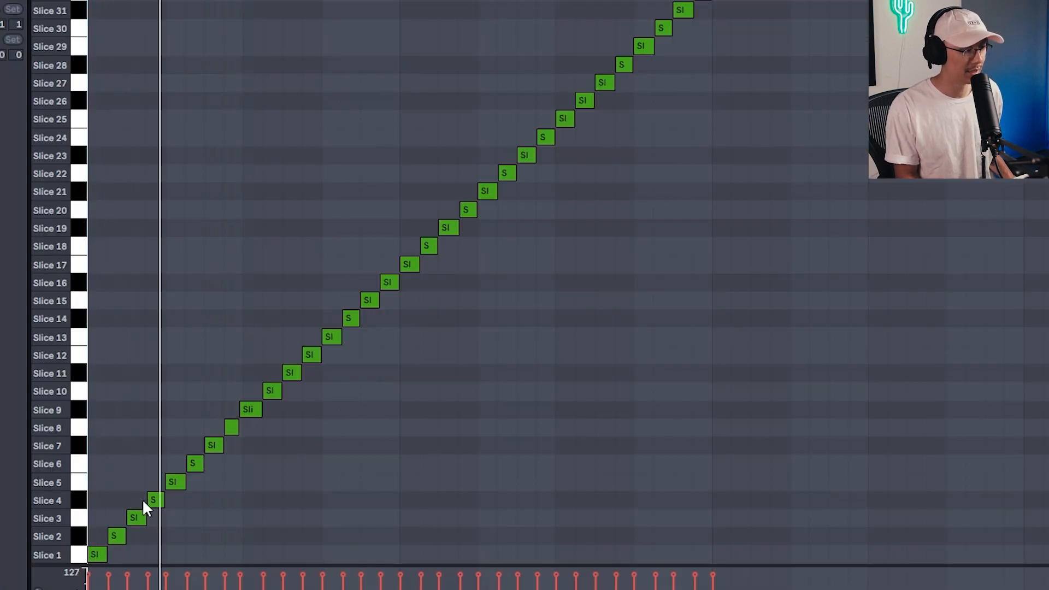
# Delete the Slice 1 to 4 notes and move the Slice 17 to 20 notes to the start of the clip.
pyautogui.moveTo(149, 475); pyautogui.dragTo(56, 561)
pyautogui.press('Delete')
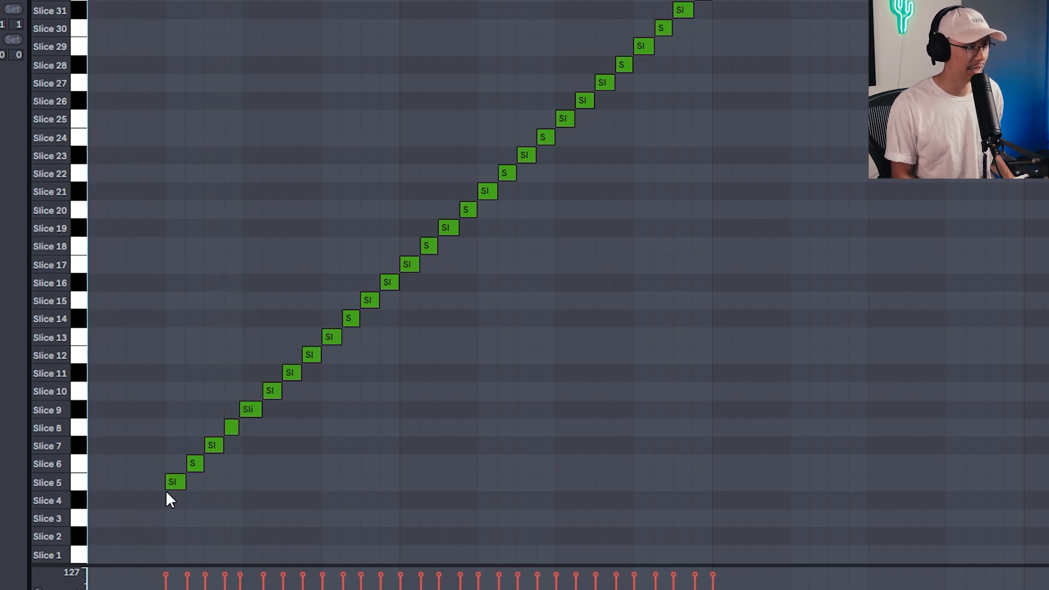
pyautogui.moveTo(501, 212); pyautogui.dragTo(102, 270)
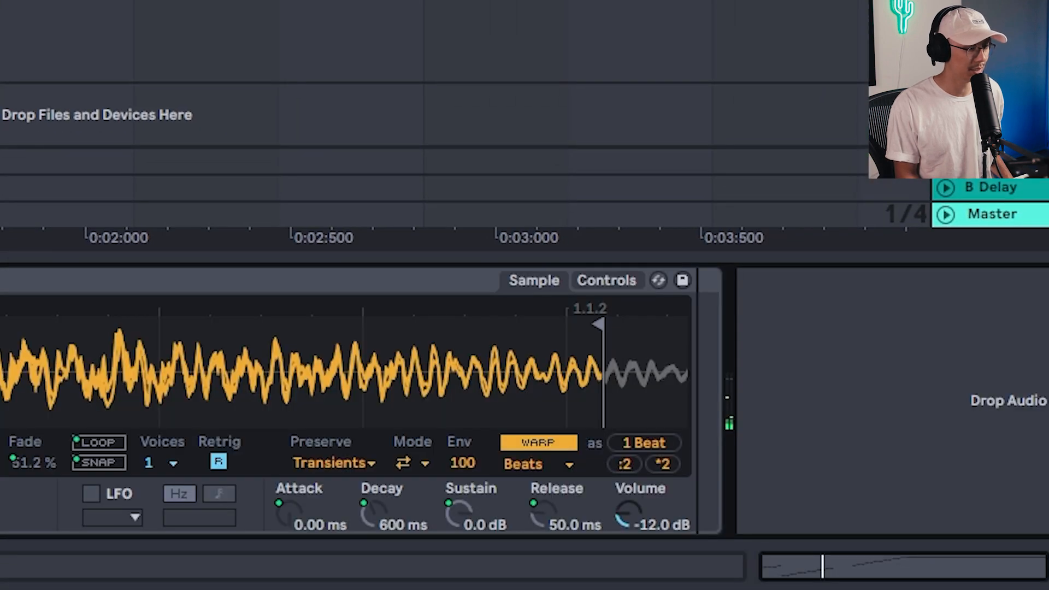
# Set the slice sampler's transposition to +6 st, copy the value to all sibling slices, and play the loop.
pyautogui.click(602, 283)
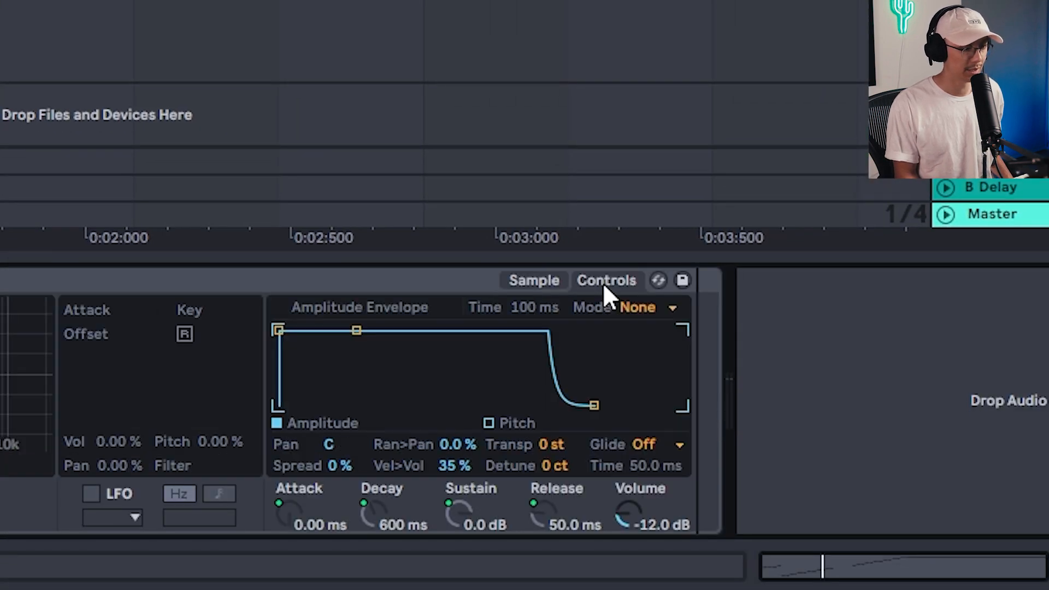
pyautogui.click(549, 447)
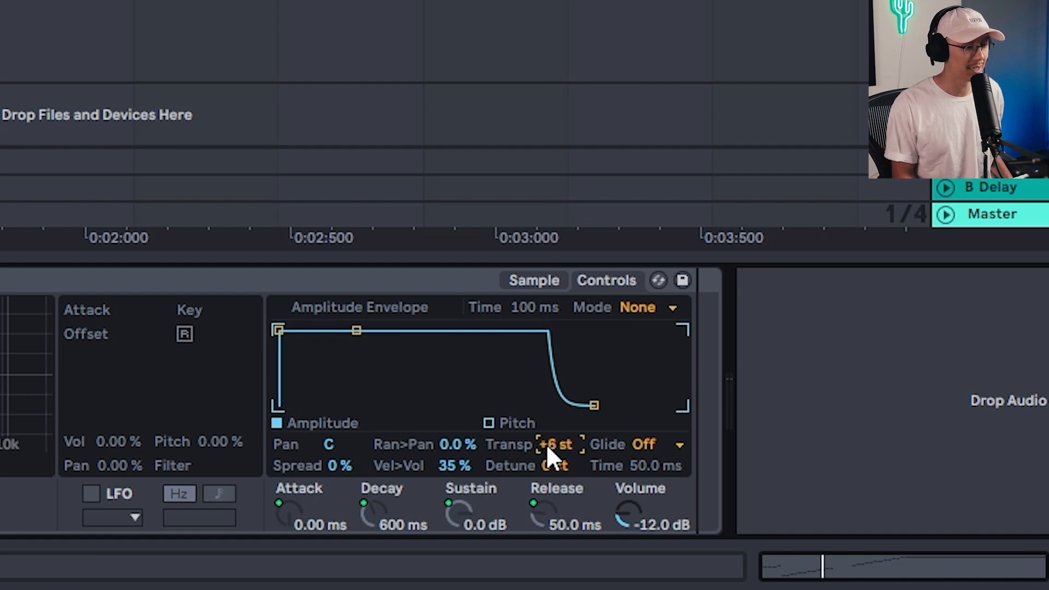
pyautogui.rightClick(547, 454)
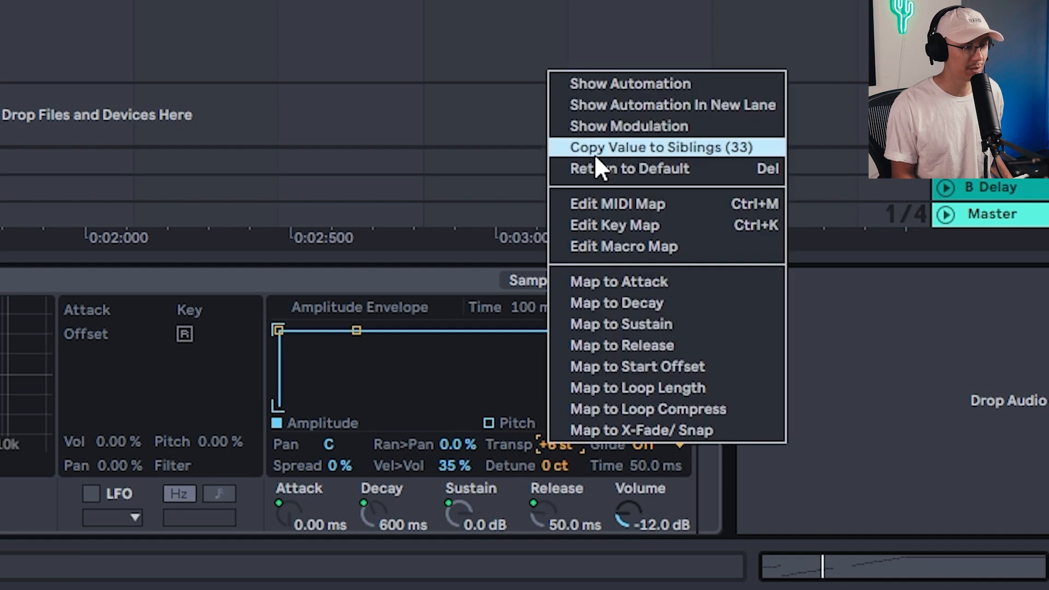
pyautogui.click(563, 451)
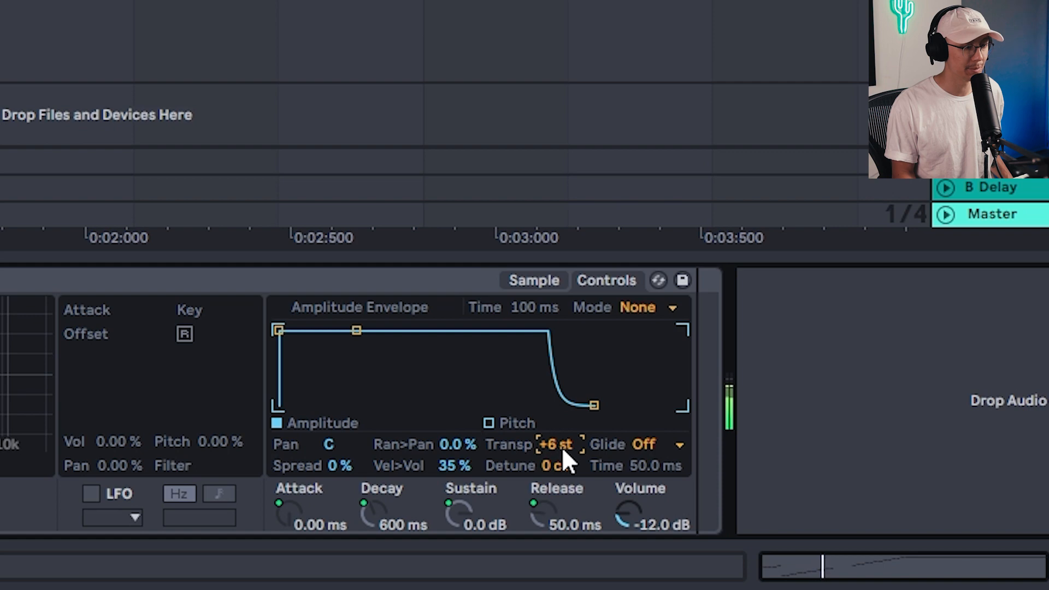
pyautogui.rightClick(561, 447)
pyautogui.click(609, 152)
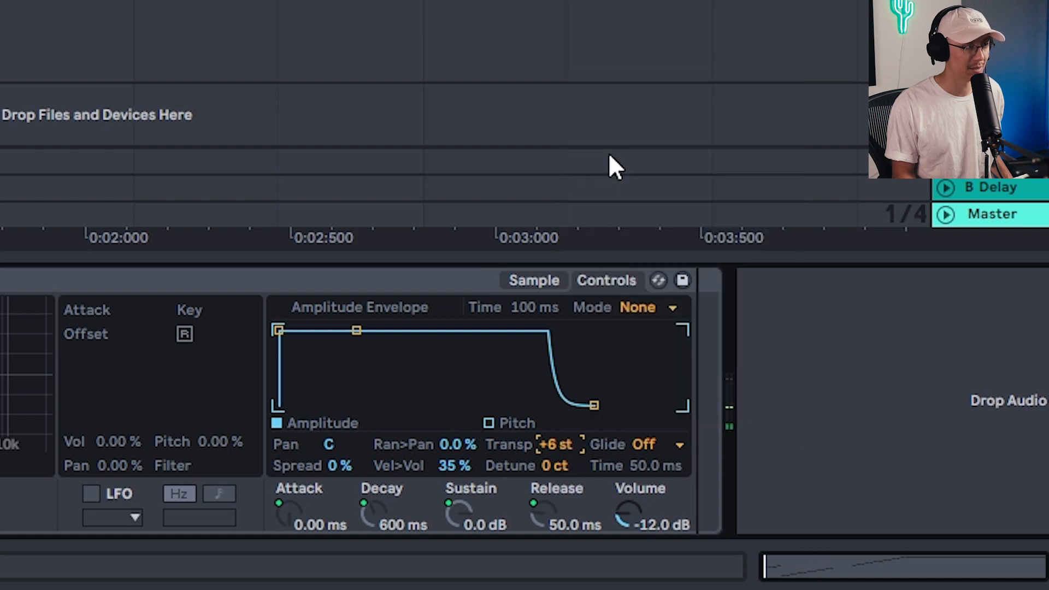
pyautogui.press('space')
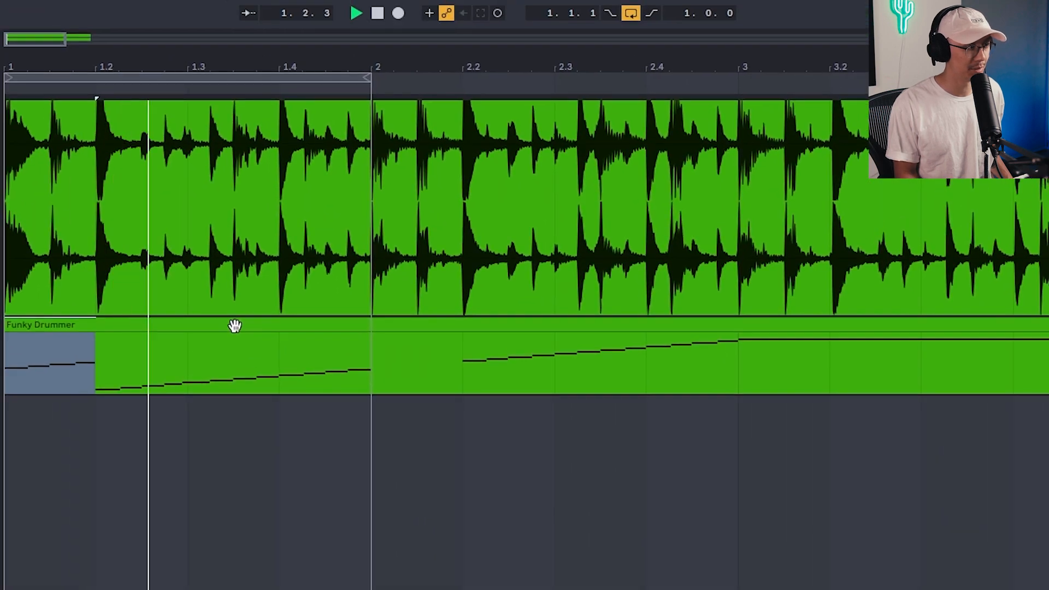
# Open the Funky Drummer MIDI clip and examine the timing and lengths of the first bar's slice notes.
pyautogui.click(235, 326)
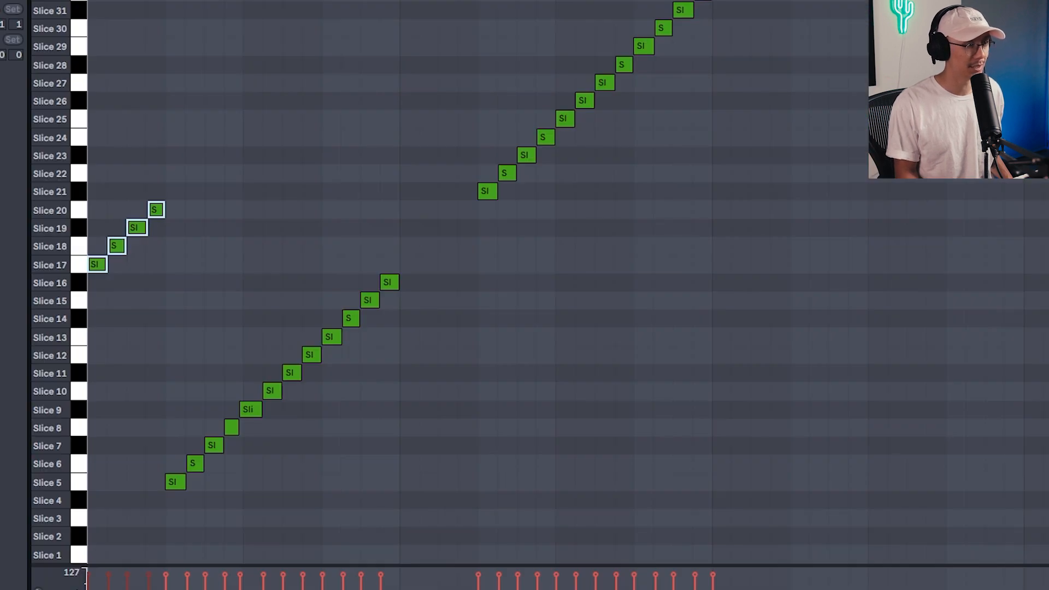
pyautogui.moveTo(255, 1); pyautogui.dragTo(404, 43)
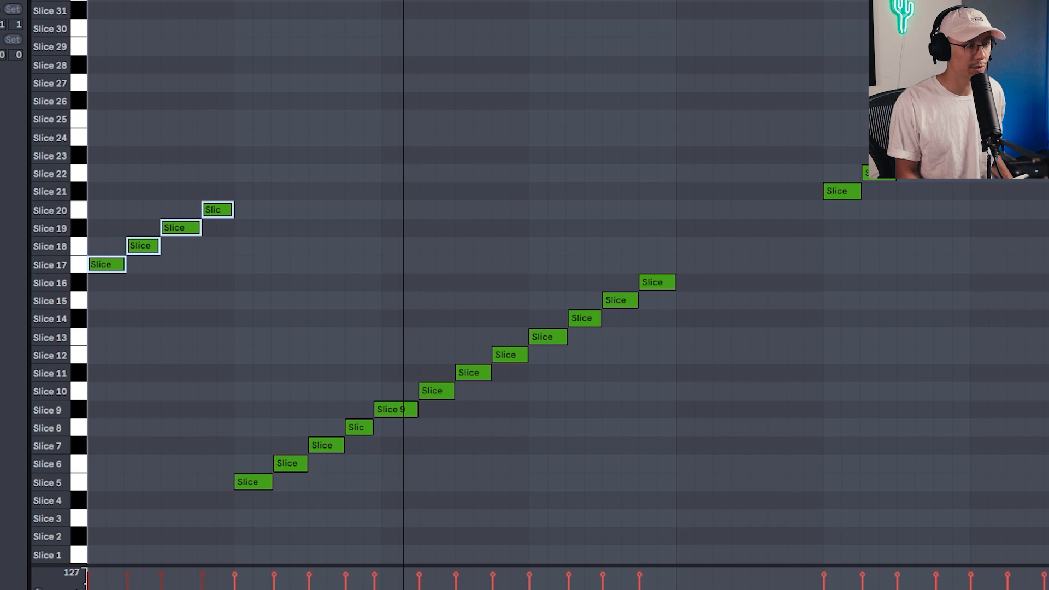
pyautogui.click(400, 24)
pyautogui.click(156, 240)
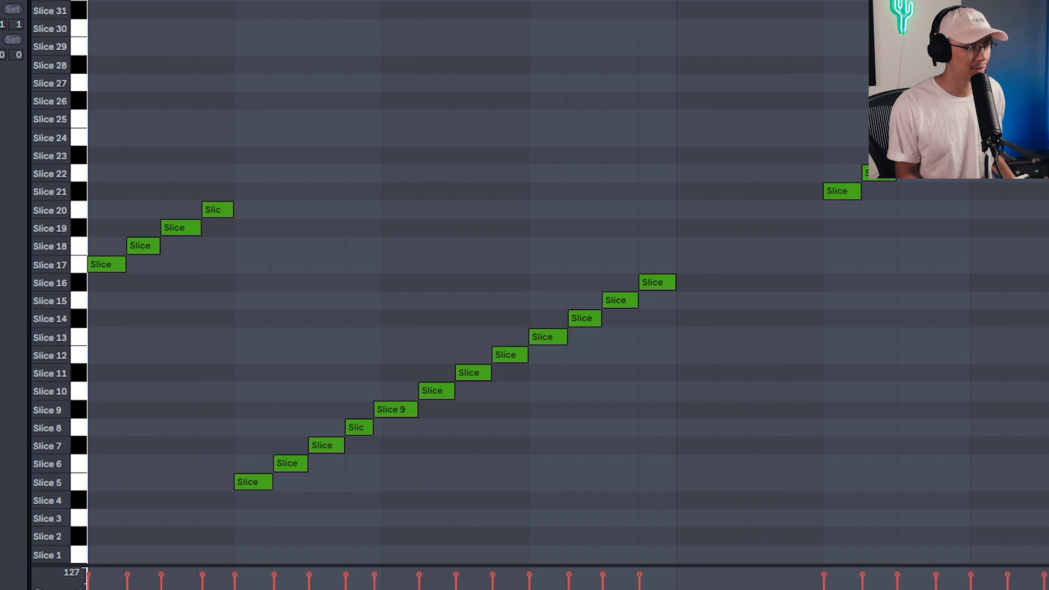
pyautogui.click(221, 210)
pyautogui.click(302, 458)
pyautogui.click(355, 429)
pyautogui.click(223, 172)
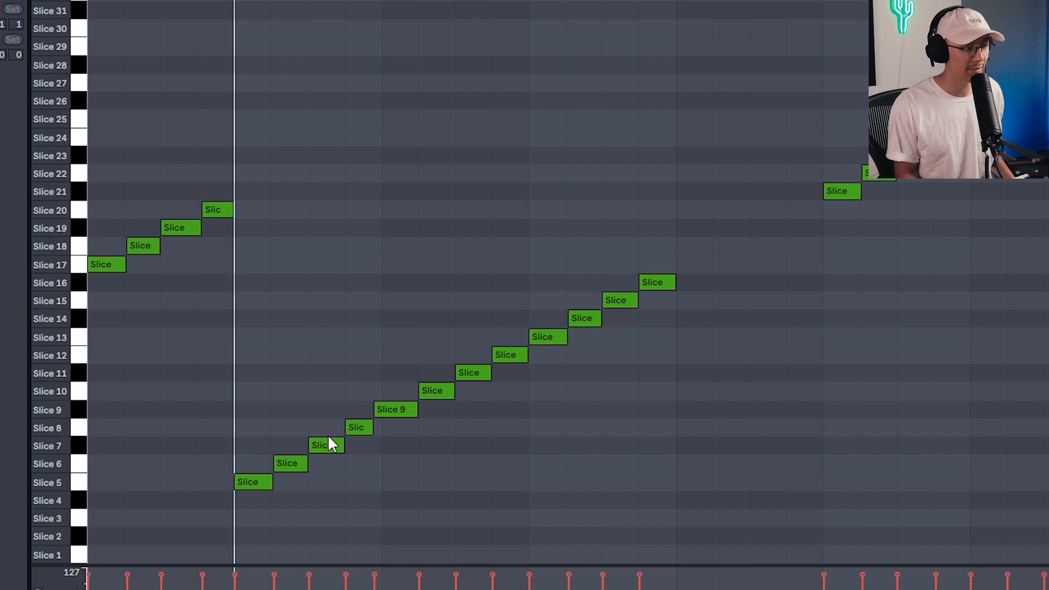
# Try extending the Slice 7 note over the Slice 8 note, and undo the change.
pyautogui.click(339, 449)
pyautogui.moveTo(343, 446); pyautogui.dragTo(368, 447)
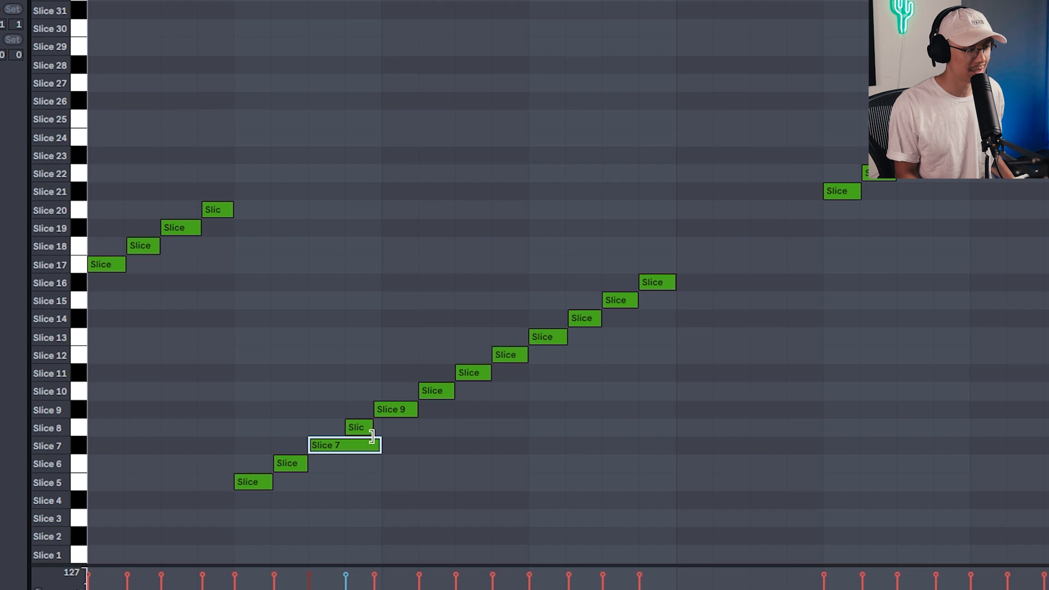
pyautogui.click(363, 427)
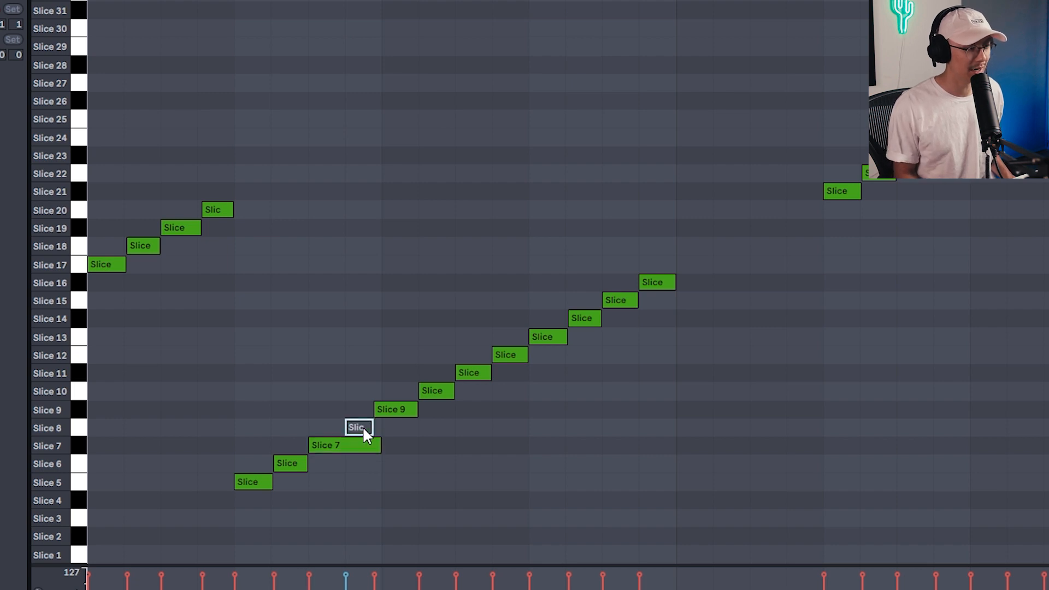
pyautogui.hotkey('ctrl', 'z')
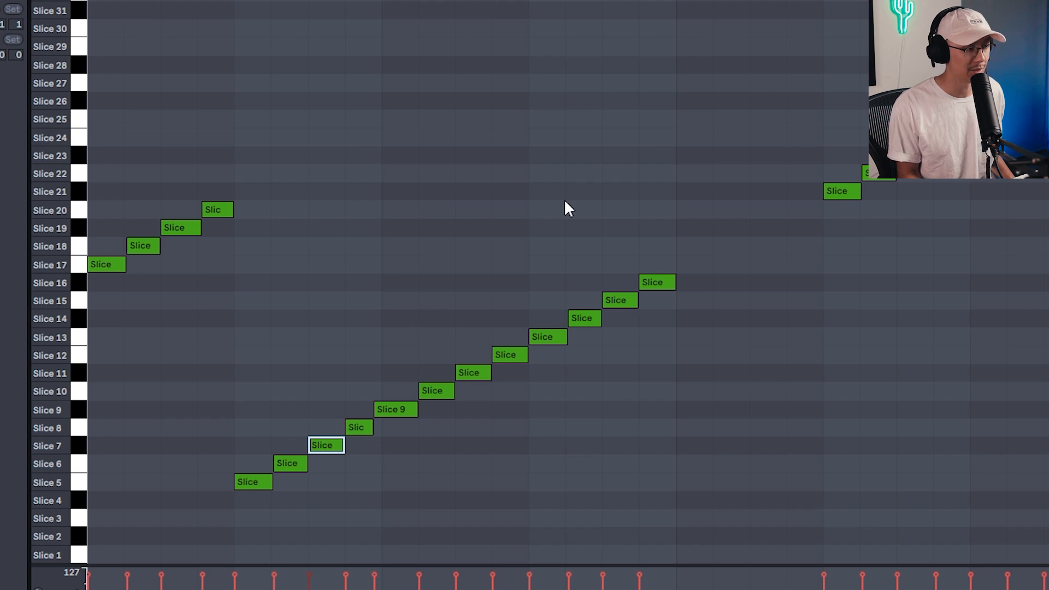
# Try quantizing the first bar's slice notes, audition the result, undo the quantization, and replay the original timing.
pyautogui.click(356, 139)
pyautogui.moveTo(660, 155); pyautogui.dragTo(87, 554)
pyautogui.hotkey('ctrl', 'u')
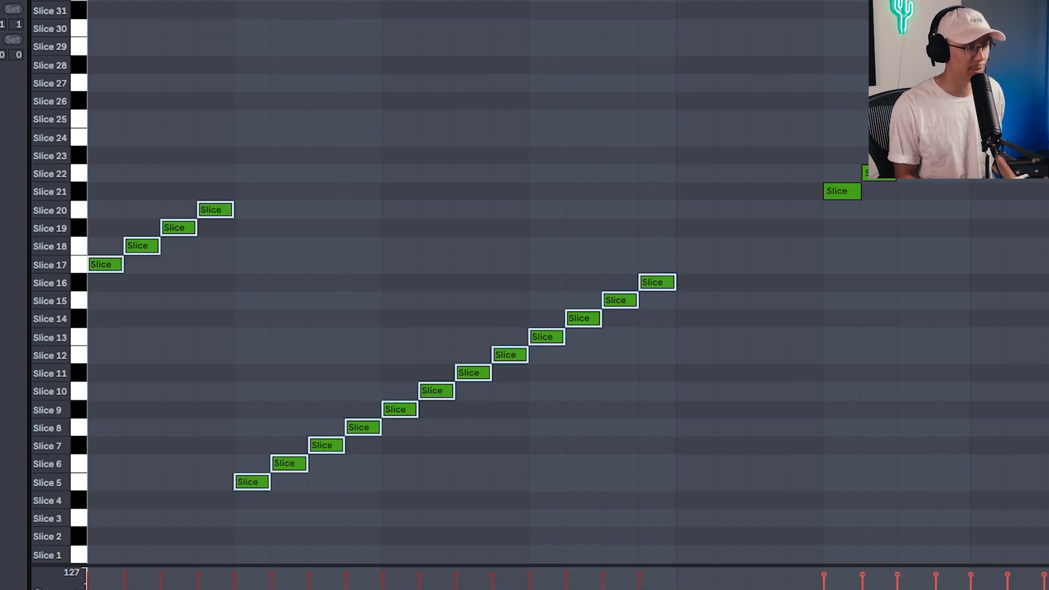
pyautogui.click(257, 124)
pyautogui.press('space')
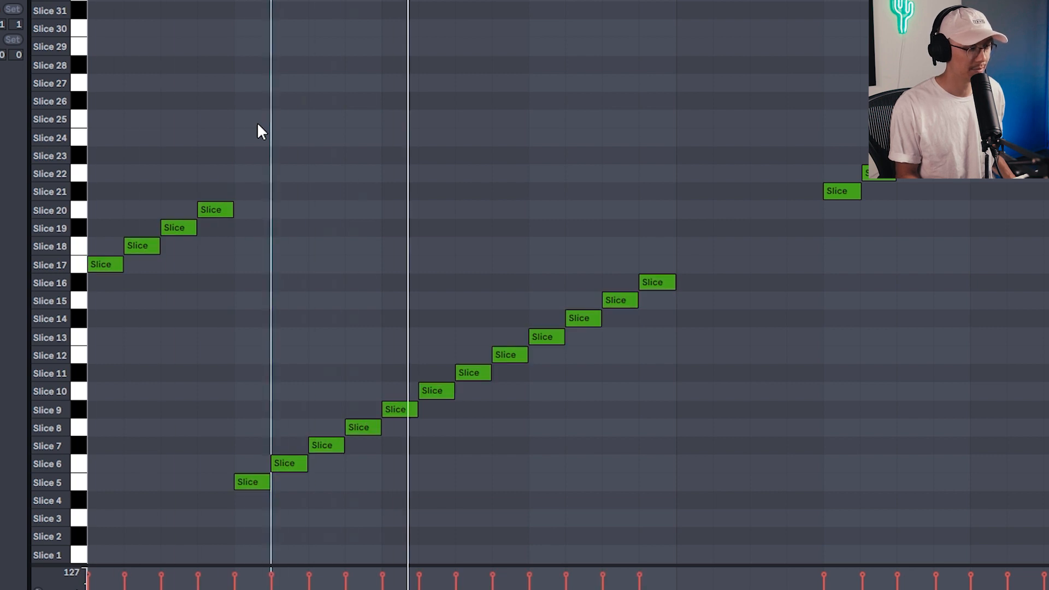
pyautogui.press('space')
pyautogui.hotkey('ctrl', 'z')
pyautogui.click(326, 97)
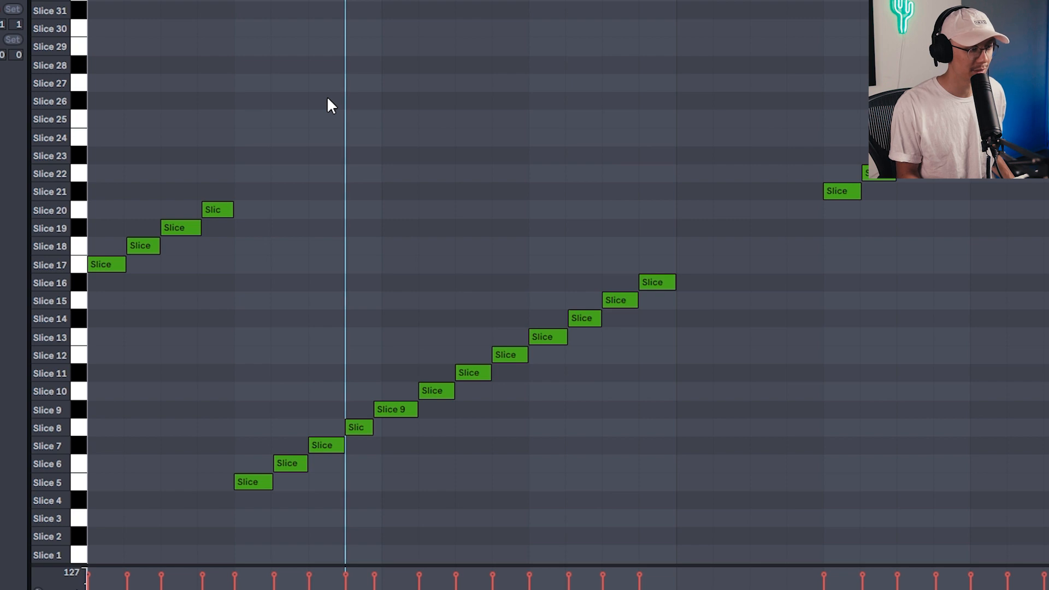
pyautogui.press('space')
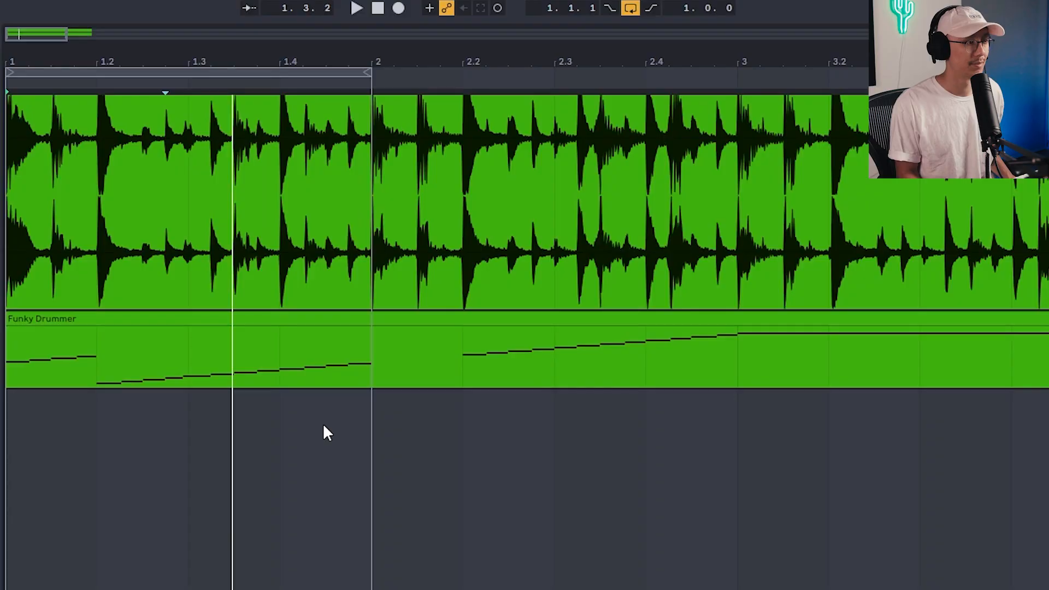
# Increase the height of the Think Break Pt1 track and audition its clip.
pyautogui.scroll(1, 319, 443)
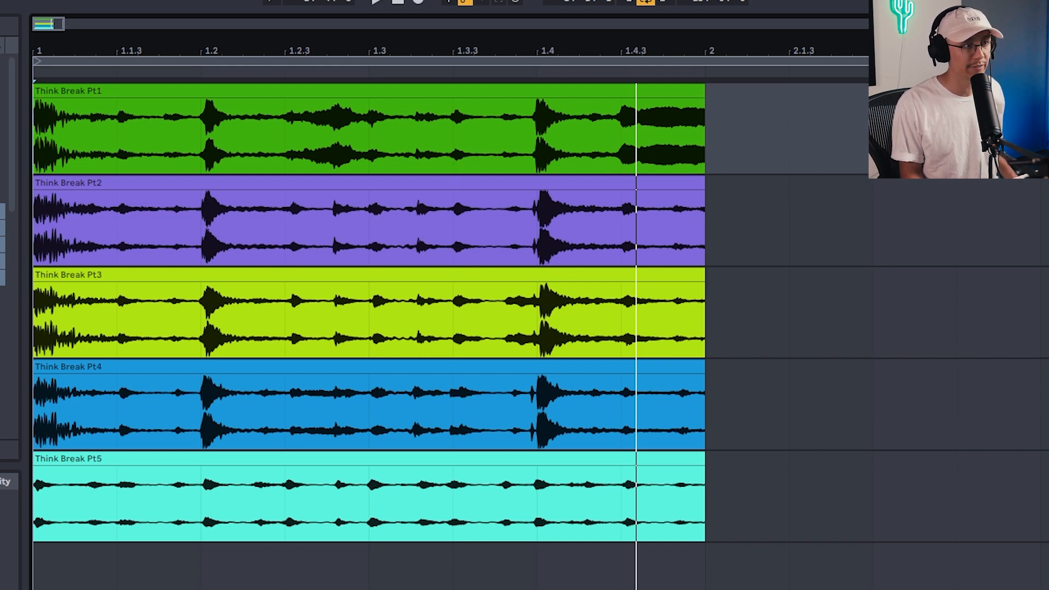
pyautogui.moveTo(1048, 175); pyautogui.dragTo(1048, 204)
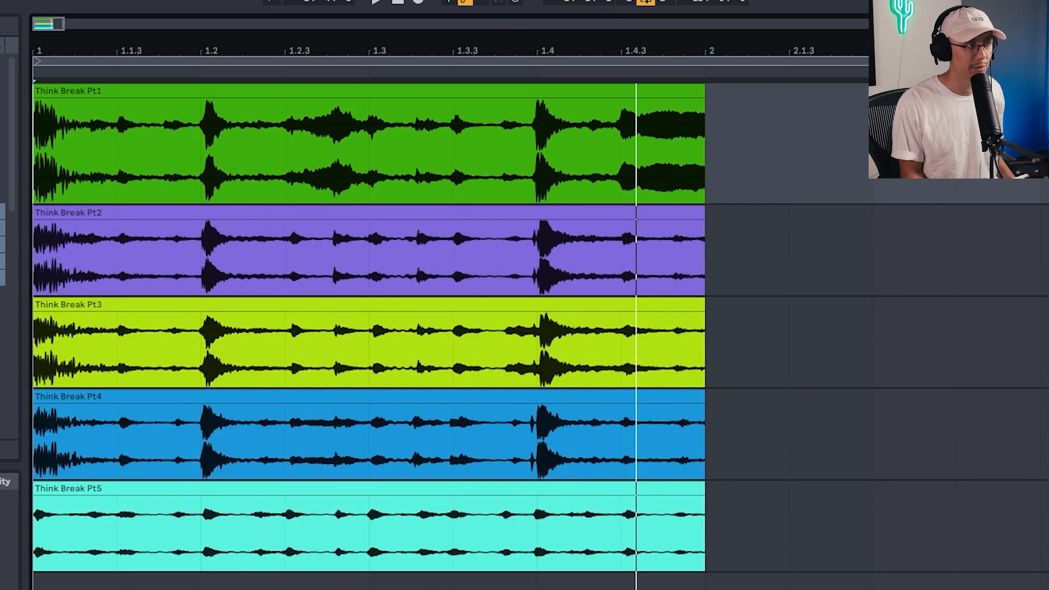
pyautogui.press('space')
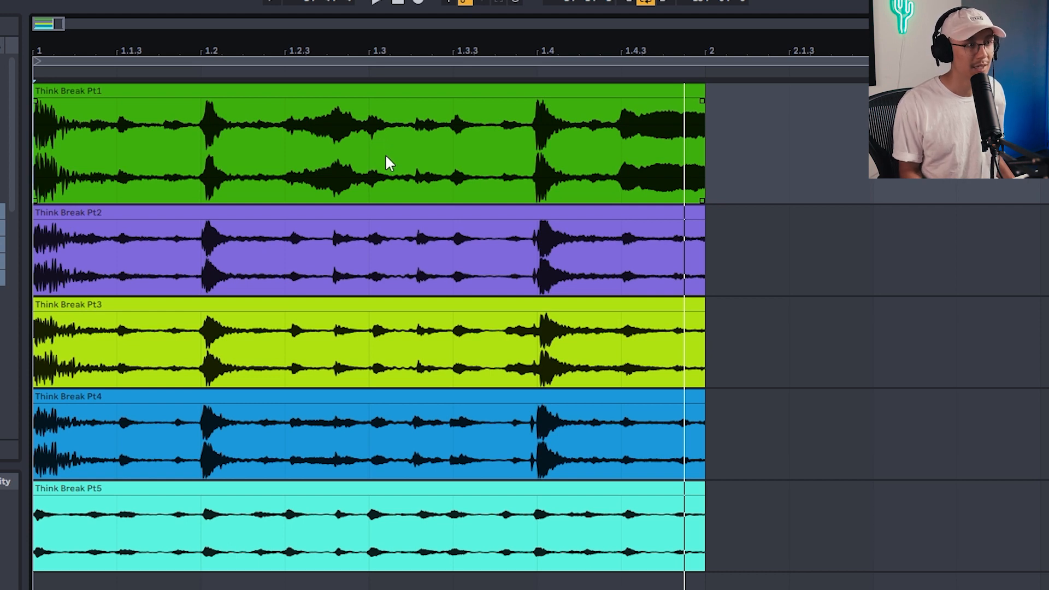
pyautogui.press('space')
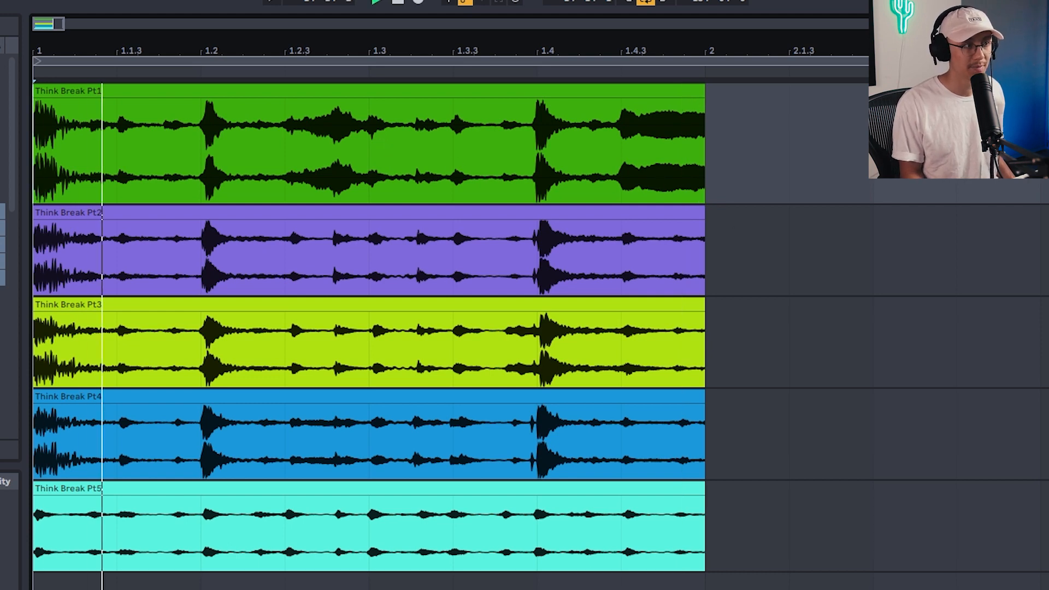
pyautogui.press('space')
# Audition the Think Break Pt2 clip and select the Think Break Pt3 track.
pyautogui.press('Down')
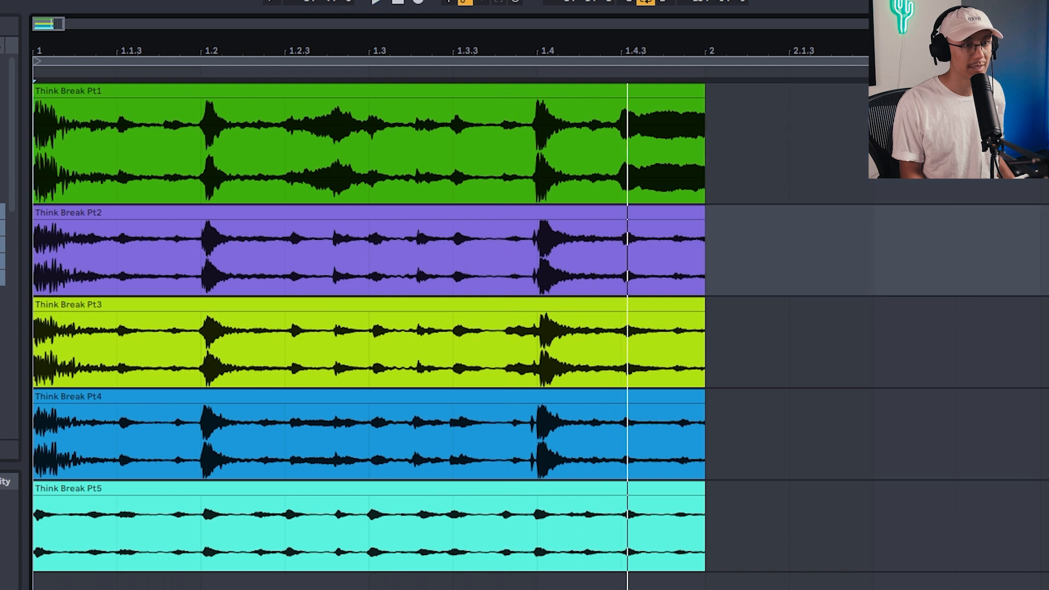
pyautogui.press('space')
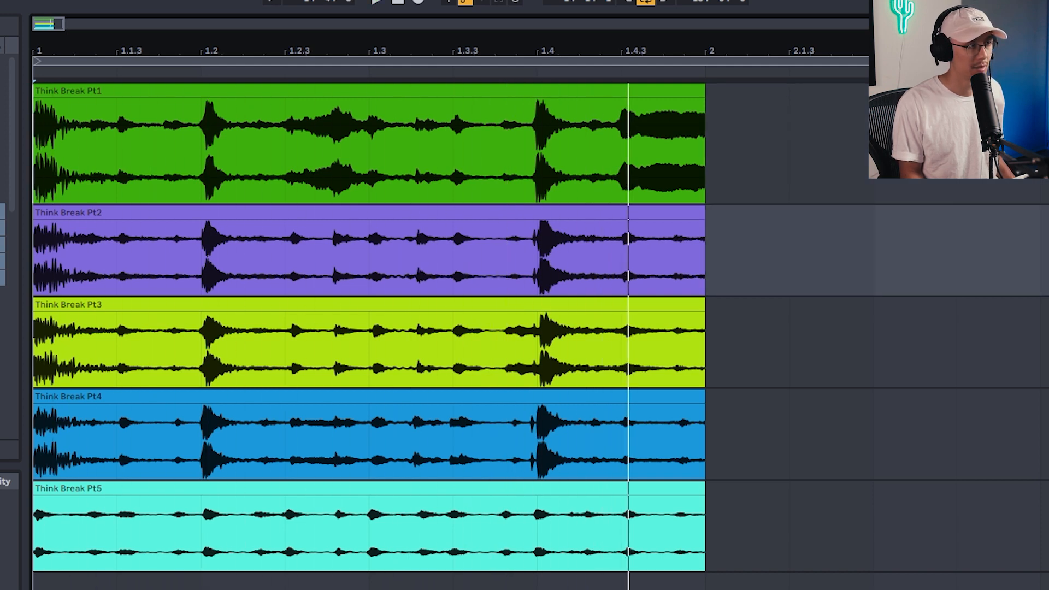
pyautogui.press('space')
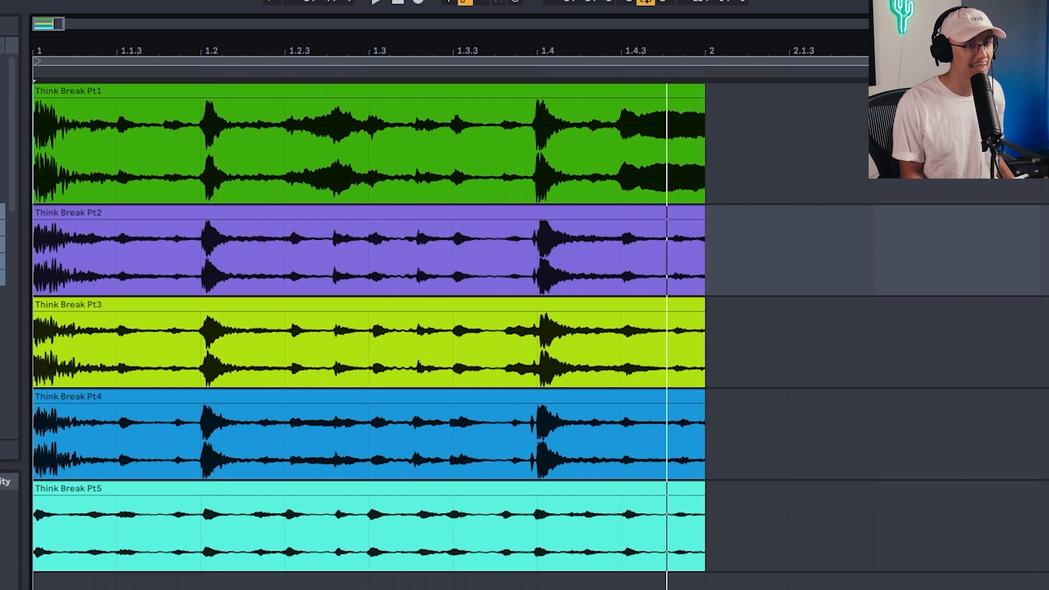
pyautogui.press('Down')
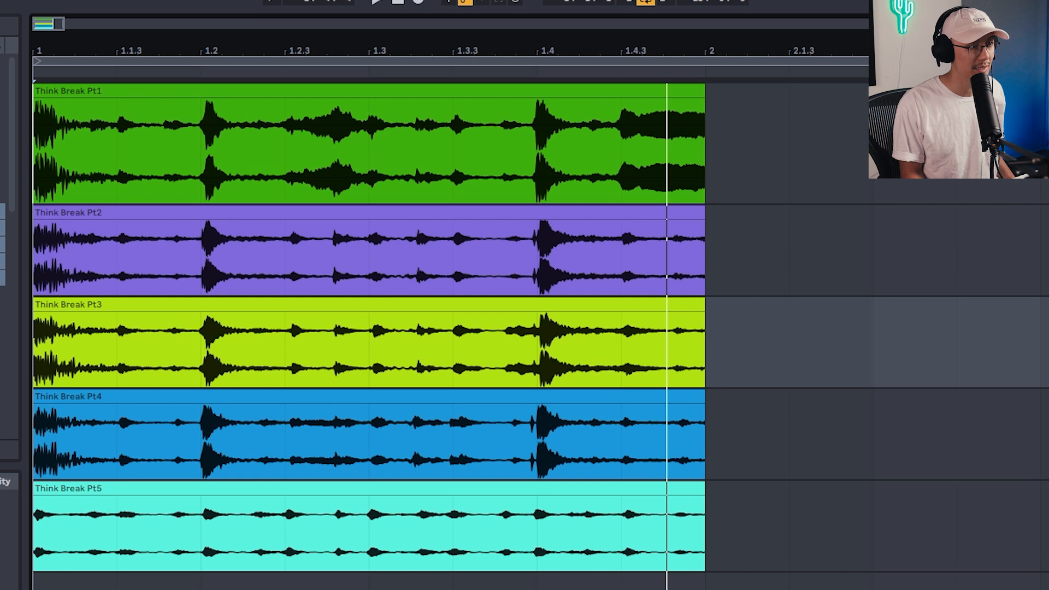
# Audition the Think Break Pt3 and Think Break Pt4 clips one after the other.
pyautogui.press('space')
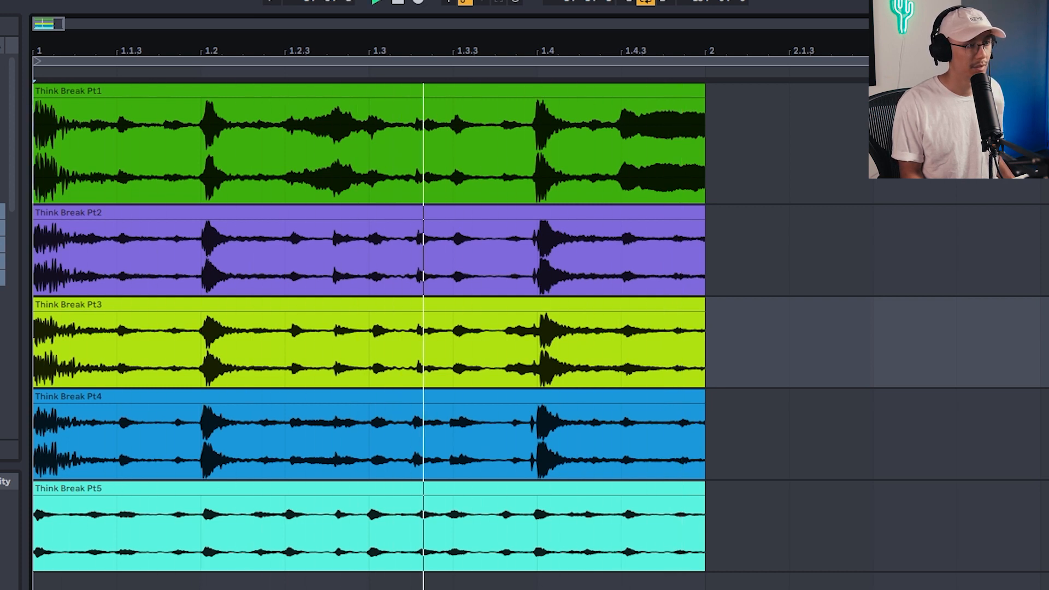
pyautogui.press('Down')
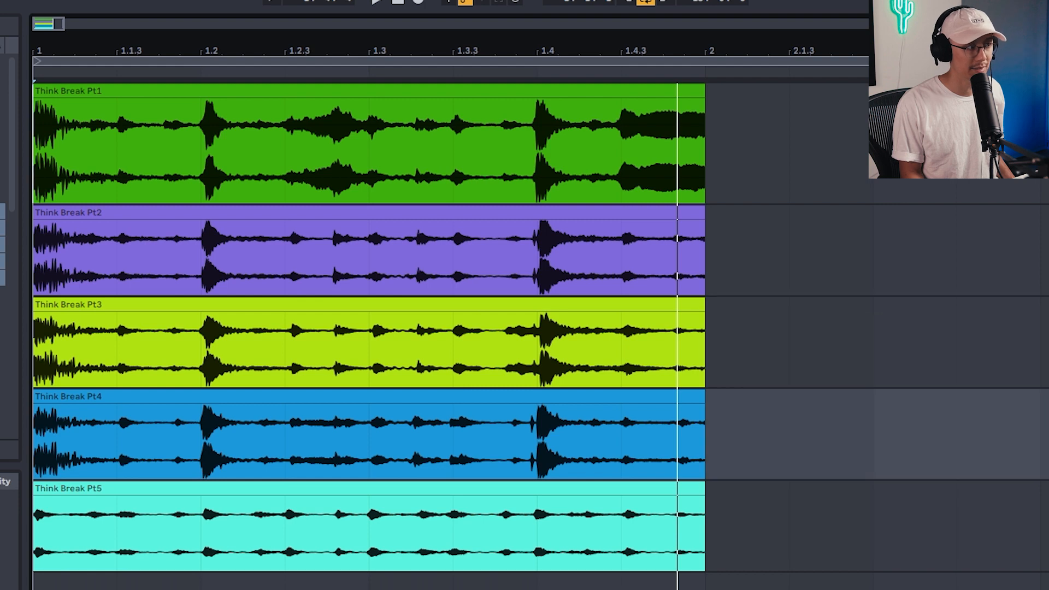
pyautogui.press('space')
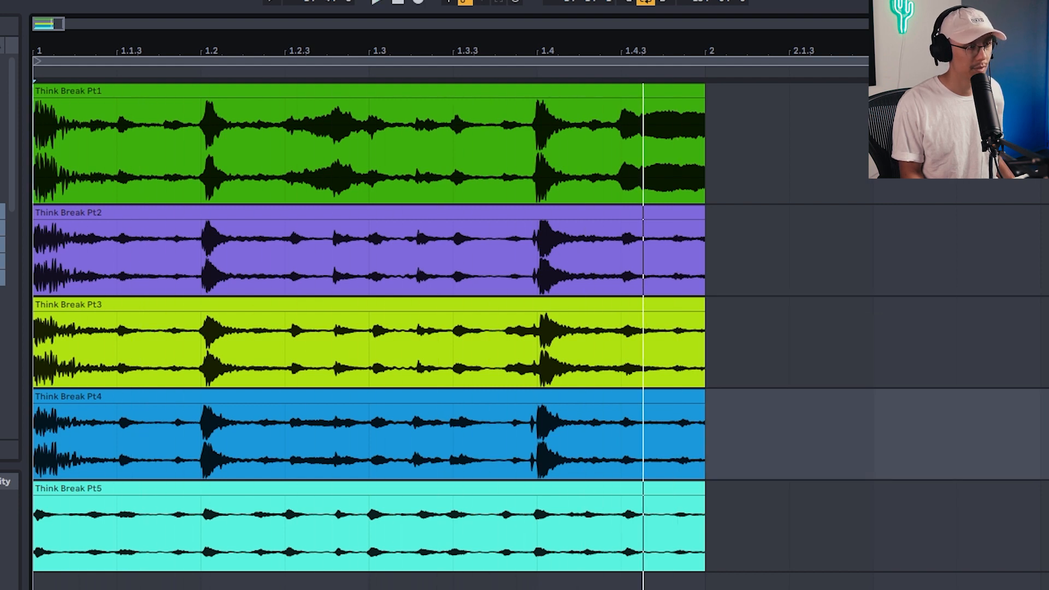
pyautogui.press('space')
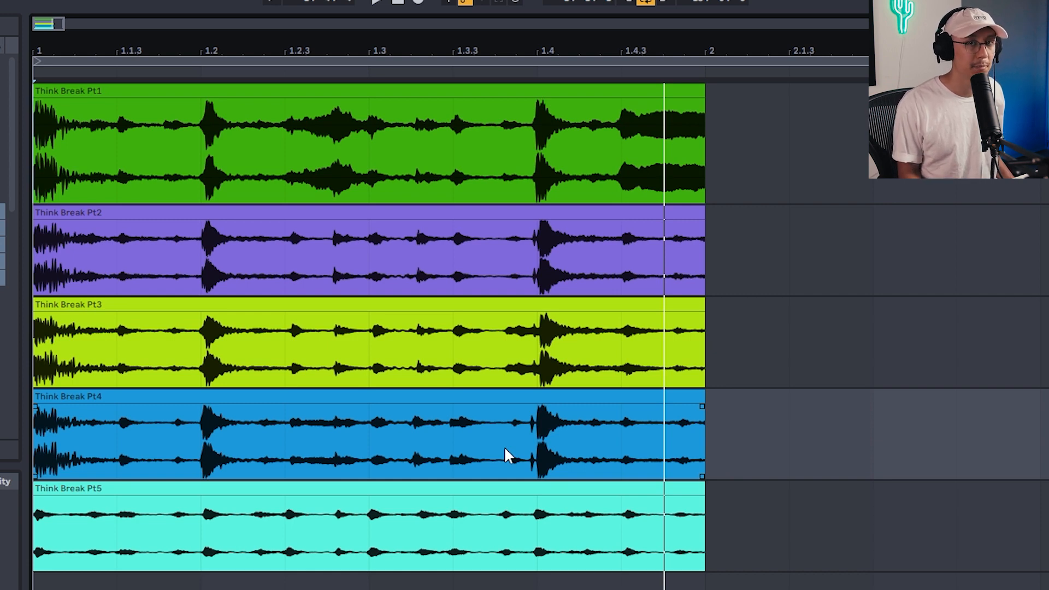
# Select the Think Break Pt5 track and audition its clip.
pyautogui.click(469, 200)
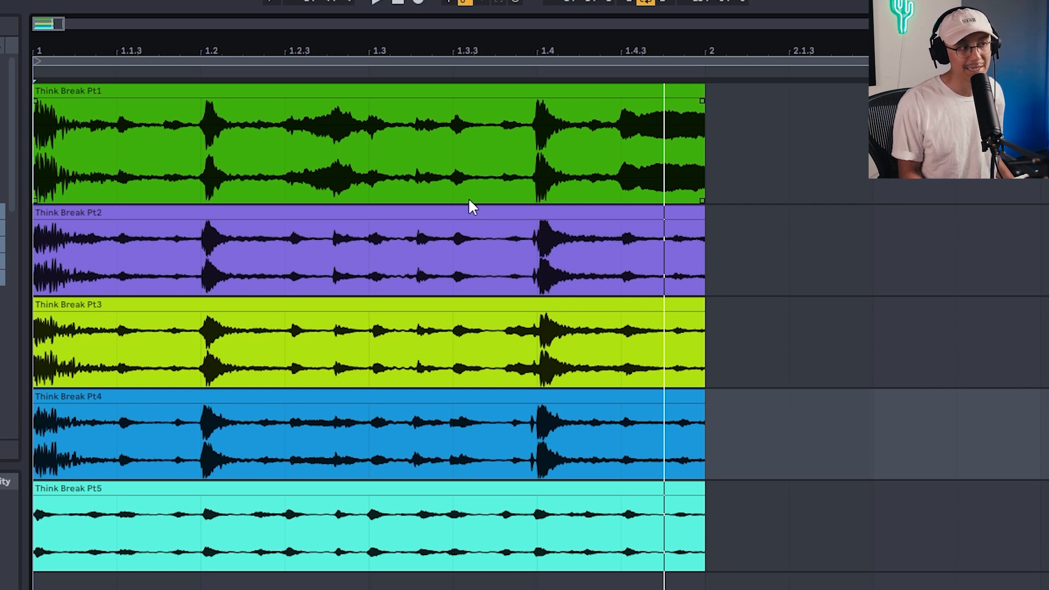
pyautogui.click(424, 348)
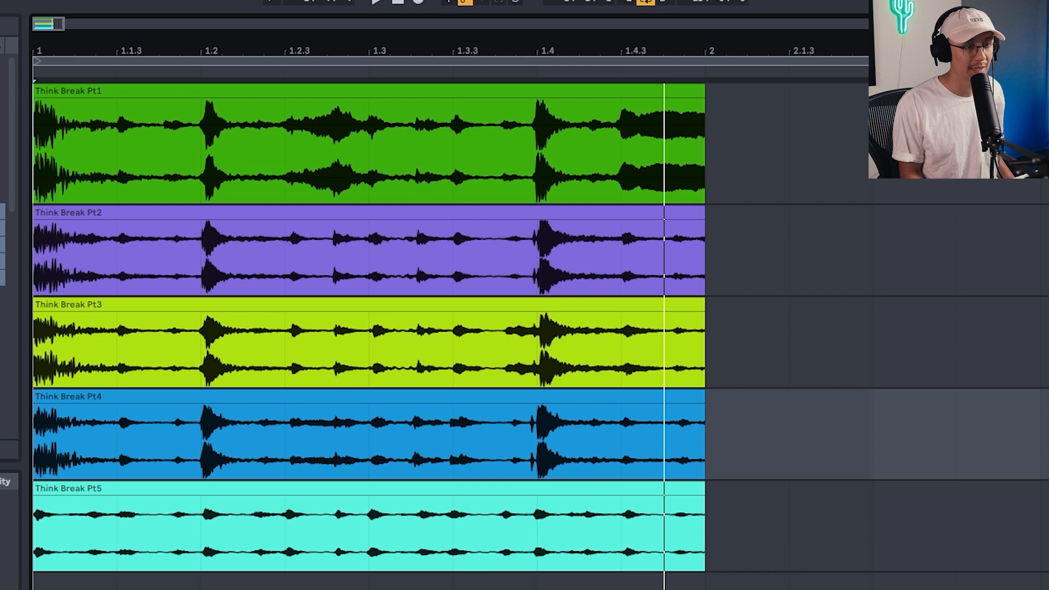
pyautogui.click(1043, 527)
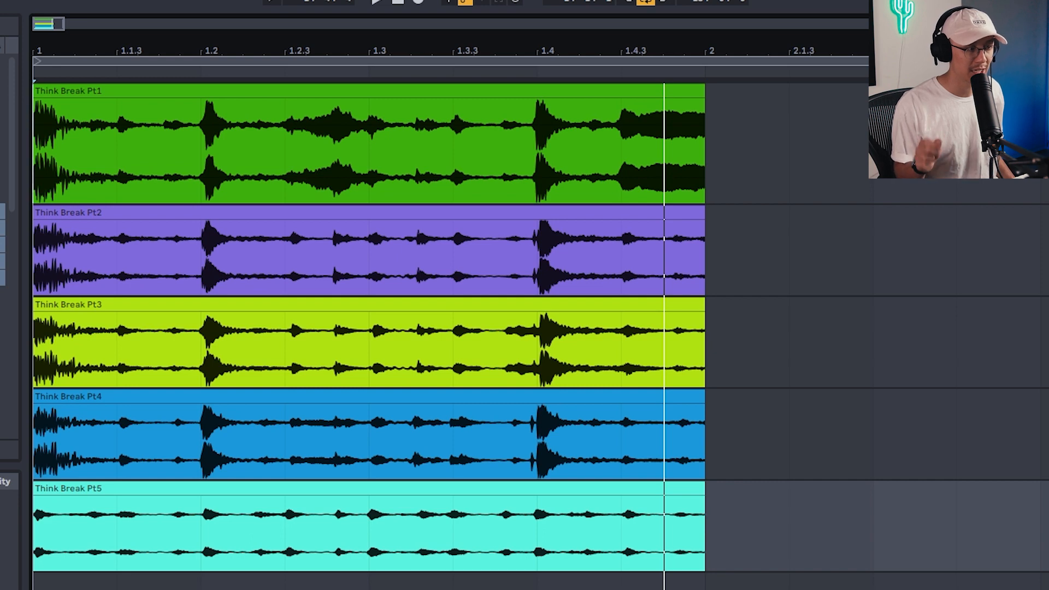
pyautogui.press('space')
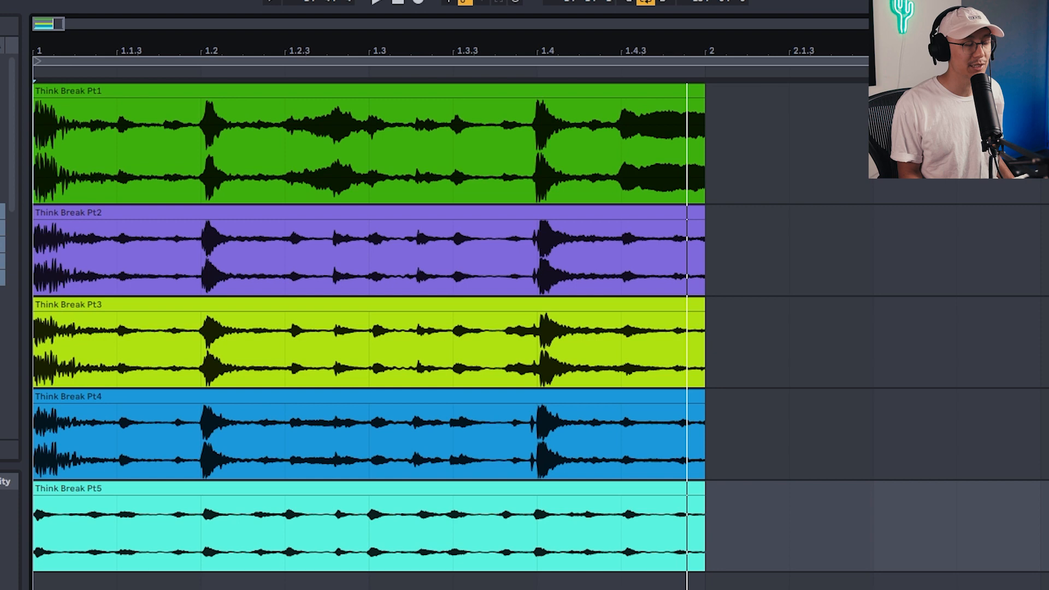
# Reduce the Think Break Pt1 track's height to match the other tracks and audition its opening beats.
pyautogui.scroll(-1, 369, 328)
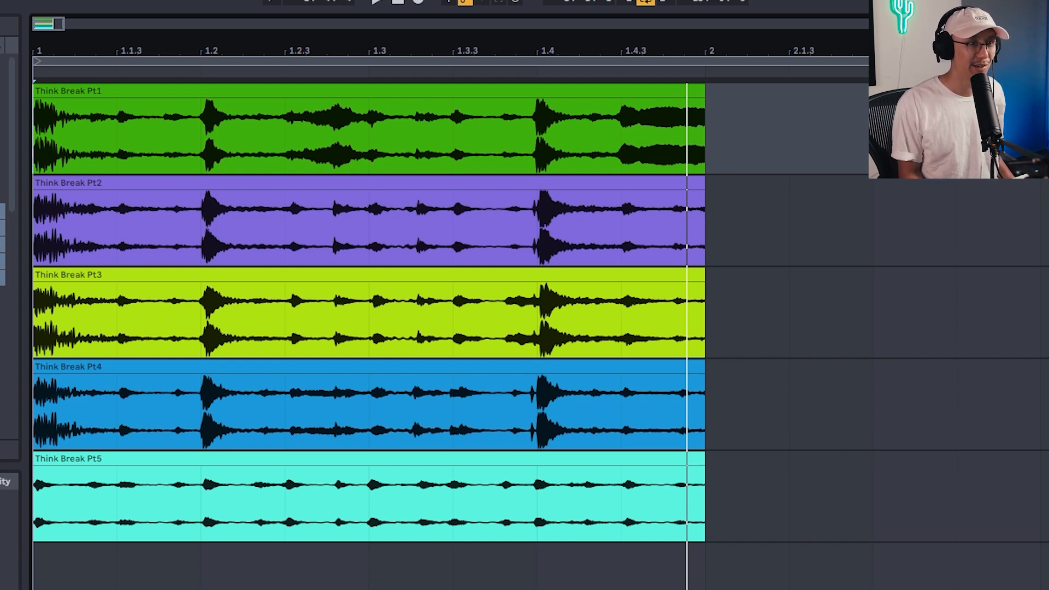
pyautogui.press('space')
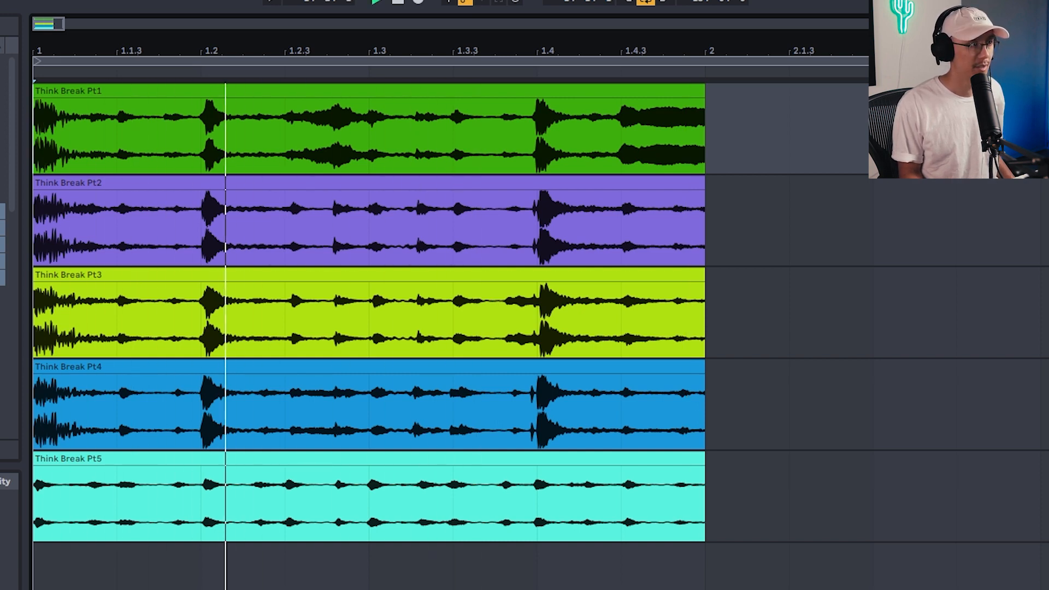
pyautogui.press('space')
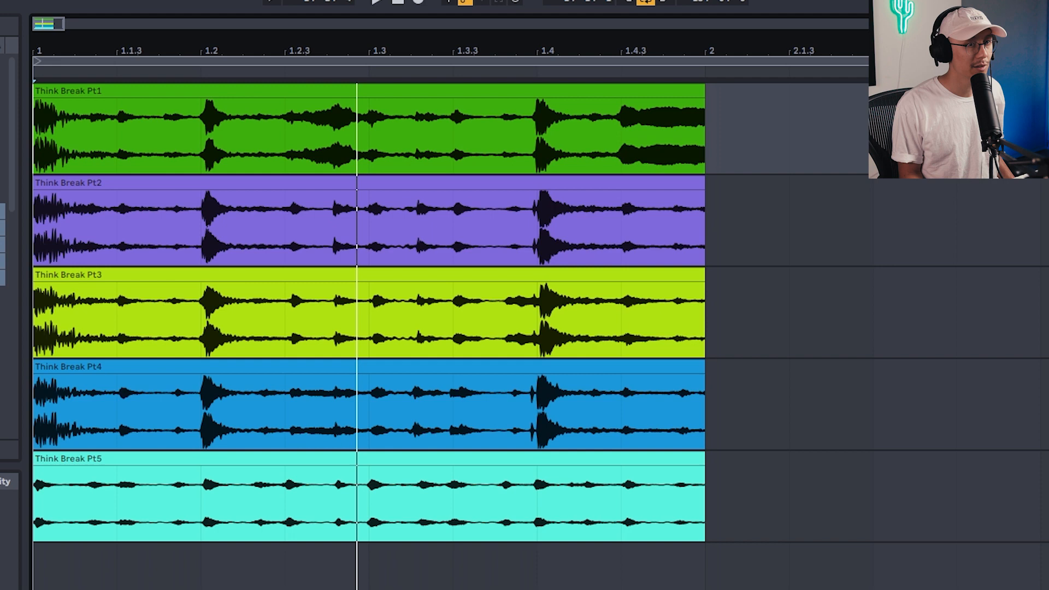
pyautogui.press('space')
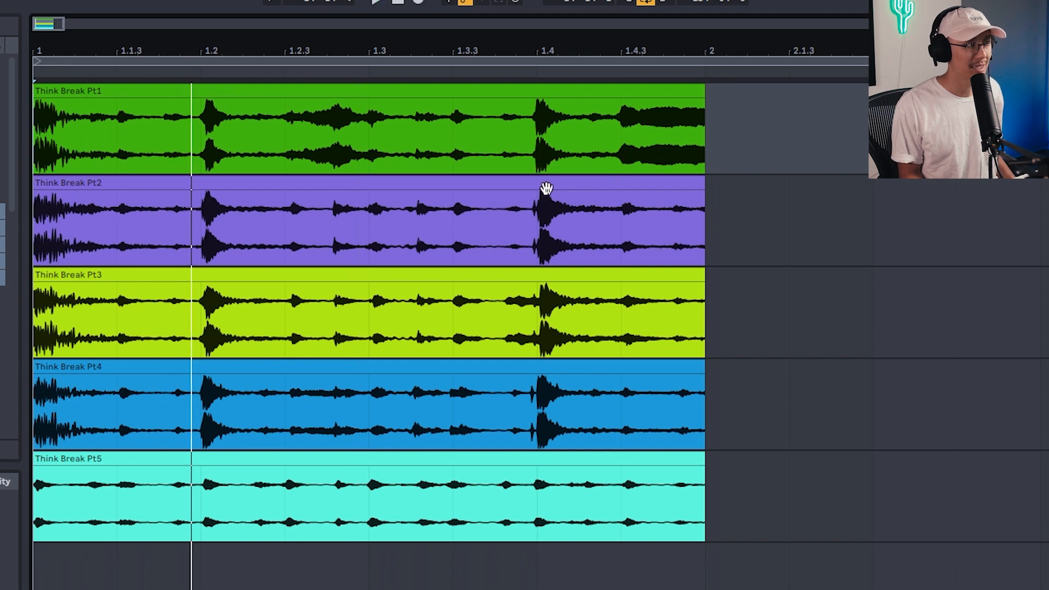
pyautogui.press('space')
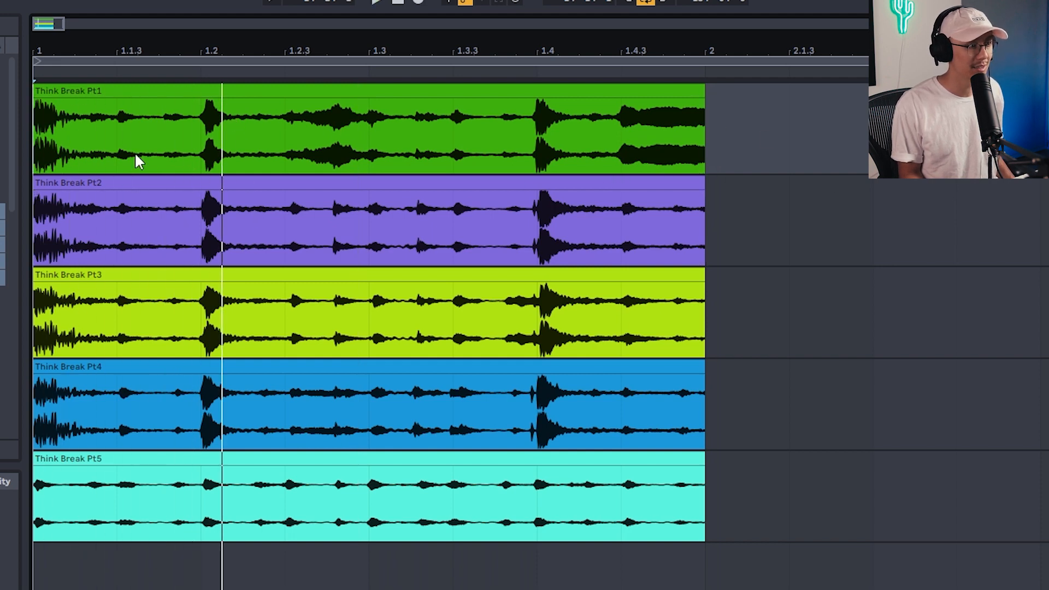
# Increase the height of all the Think Break tracks slightly.
pyautogui.click(1039, 460)
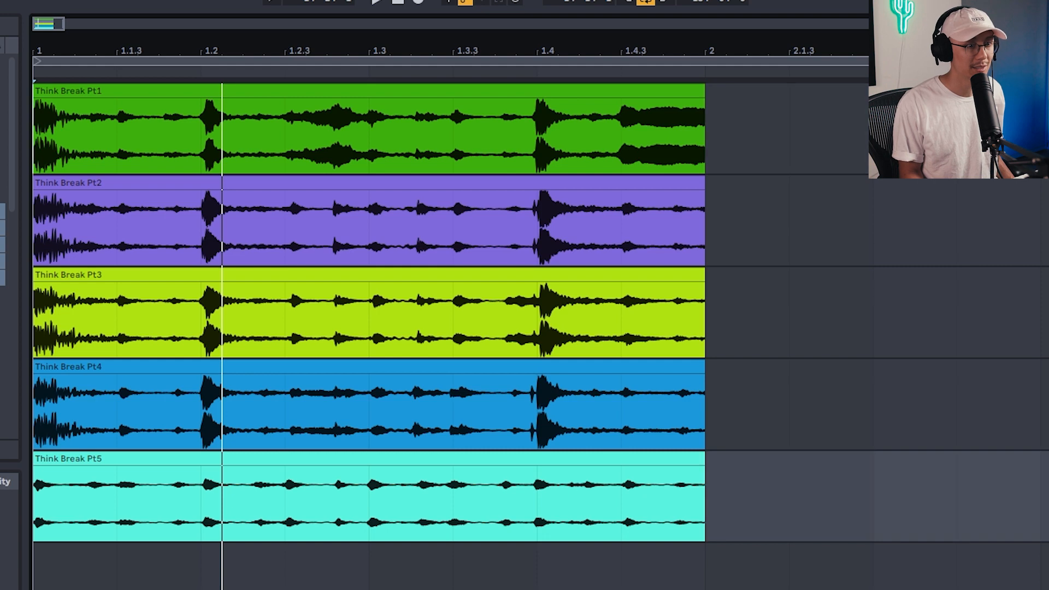
pyautogui.hotkey('alt', '+')
pyautogui.hotkey('alt', '+')
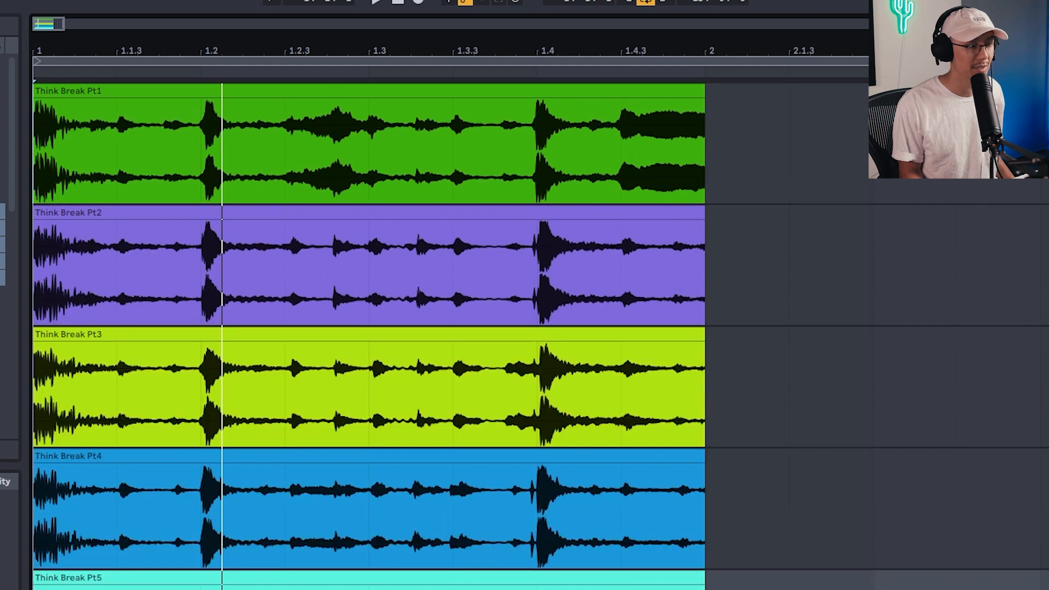
pyautogui.hotkey('alt', '-')
# Select the Think Break Pt1 clip and audition its opening kick several times.
pyautogui.click(520, 90)
pyautogui.press('space')
pyautogui.press('space')
pyautogui.press('space')
pyautogui.press('space')
pyautogui.press('space')
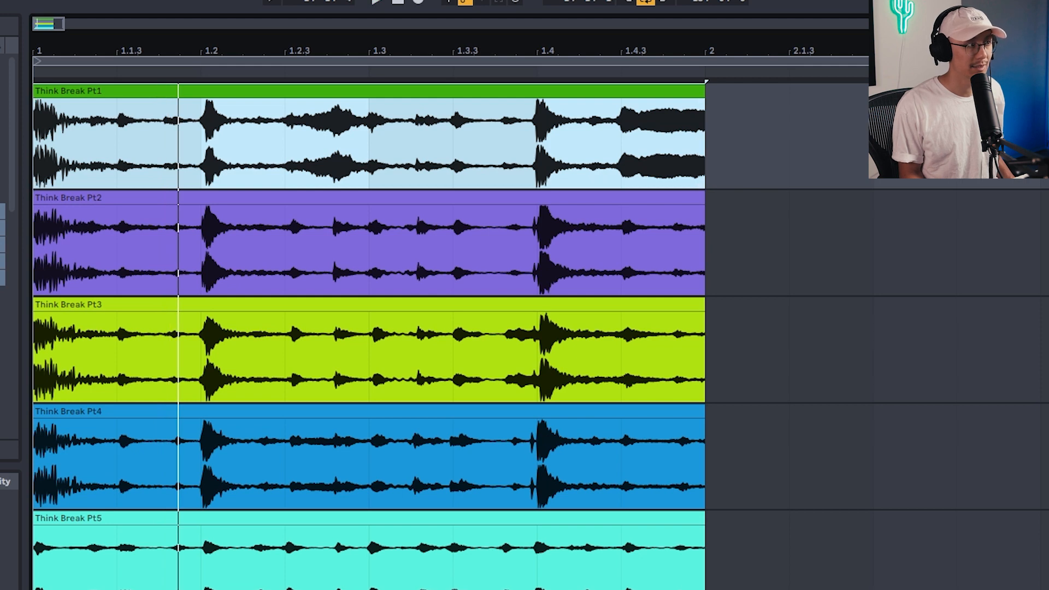
# Audition the opening kick of the Think Break Pt2 clip for comparison.
pyautogui.click(1045, 137)
pyautogui.click(1045, 243)
pyautogui.press('space')
pyautogui.press('space')
pyautogui.press('space')
pyautogui.press('space')
pyautogui.press('space')
pyautogui.press('space')
# Audition the opening kick of the Think Break Pt3 clip for comparison.
pyautogui.click(1045, 349)
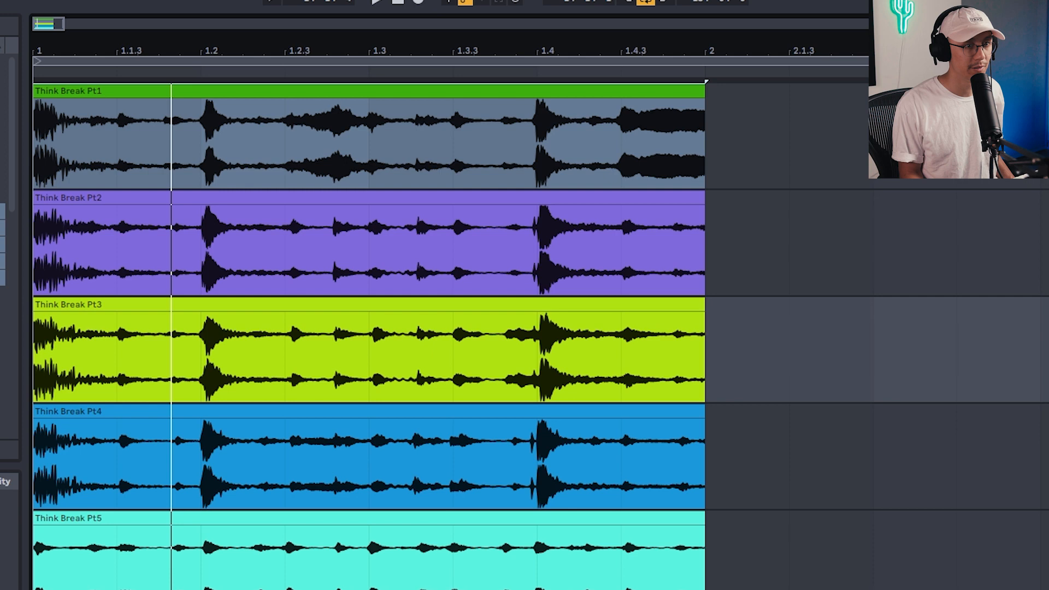
pyautogui.press('space')
pyautogui.press('space')
pyautogui.press('space')
pyautogui.press('space')
# Select the Think Break Pt4 track and audition its opening kick repeatedly against the other layers.
pyautogui.click(1045, 456)
pyautogui.press('space')
pyautogui.press('space')
pyautogui.press('space')
pyautogui.press('space')
pyautogui.press('space')
pyautogui.press('space')
pyautogui.press('space')
pyautogui.press('space')
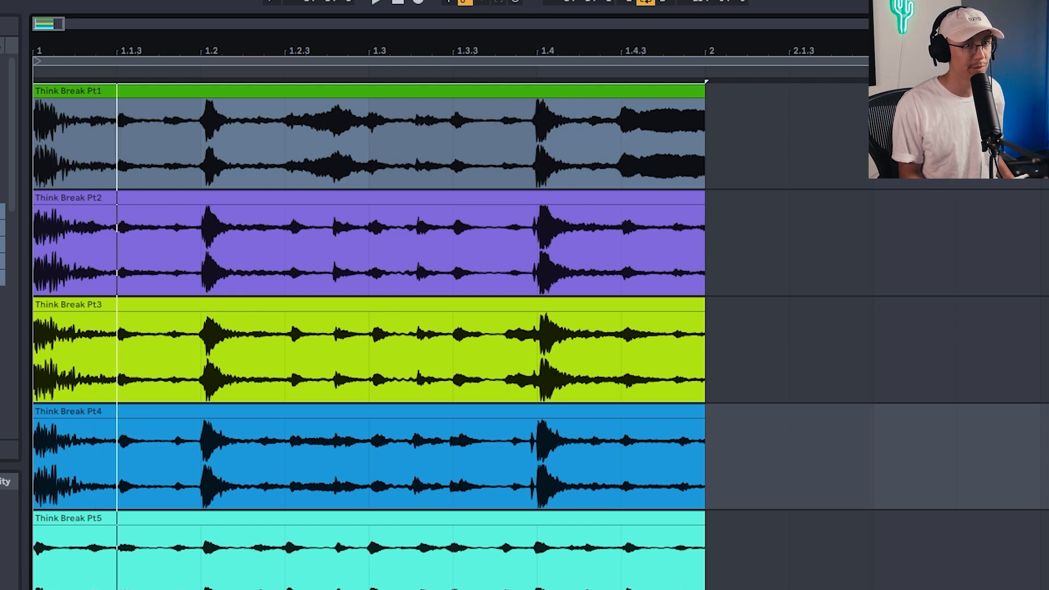
pyautogui.press('space')
pyautogui.press('space')
pyautogui.press('space')
pyautogui.press('space')
pyautogui.press('space')
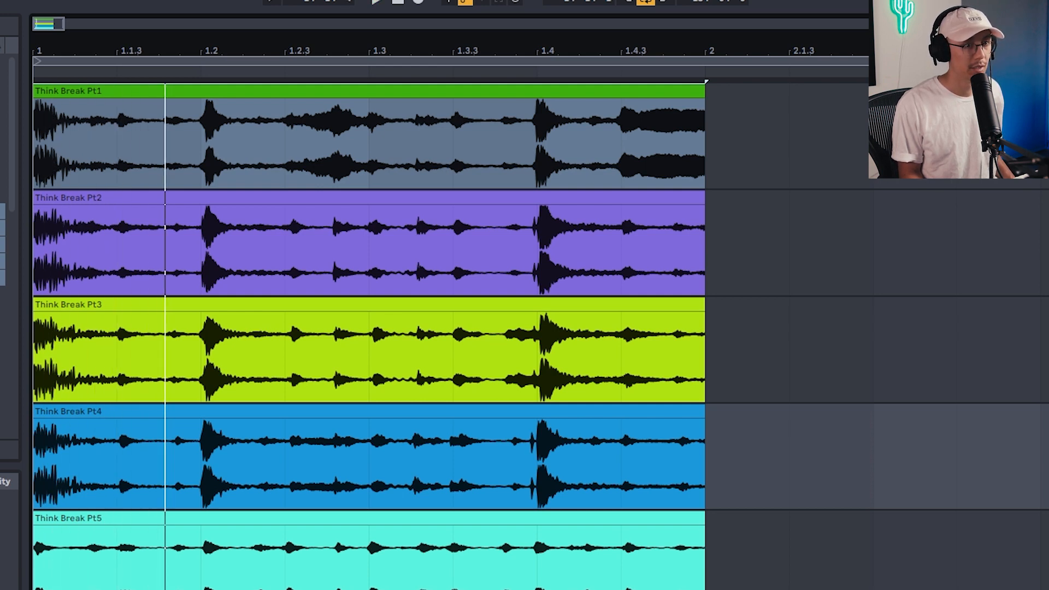
pyautogui.press('space')
pyautogui.press('space')
pyautogui.press('space')
pyautogui.press('space')
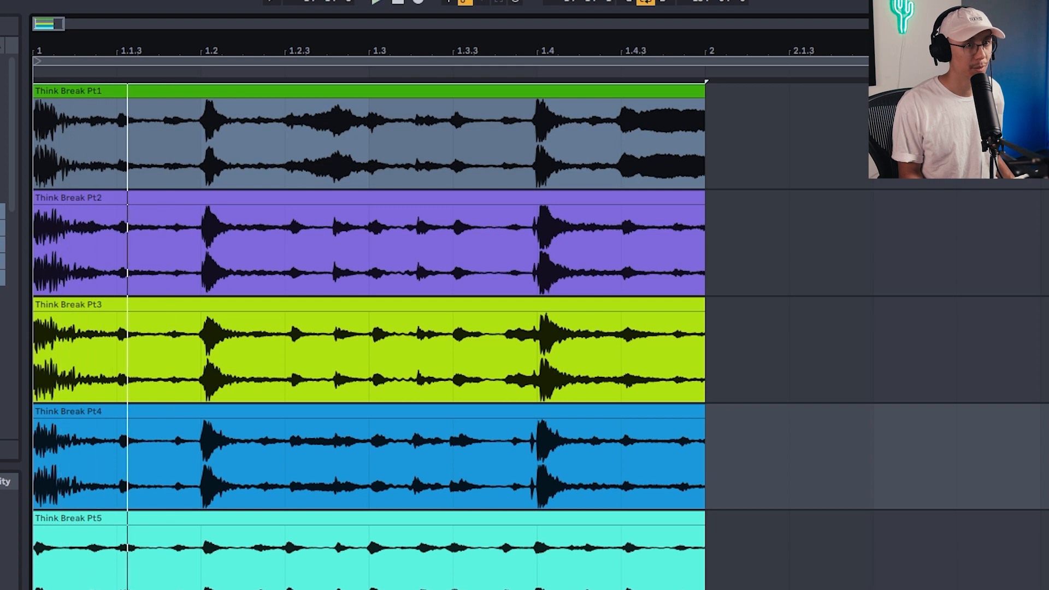
pyautogui.press('space')
pyautogui.press('space')
pyautogui.press('space')
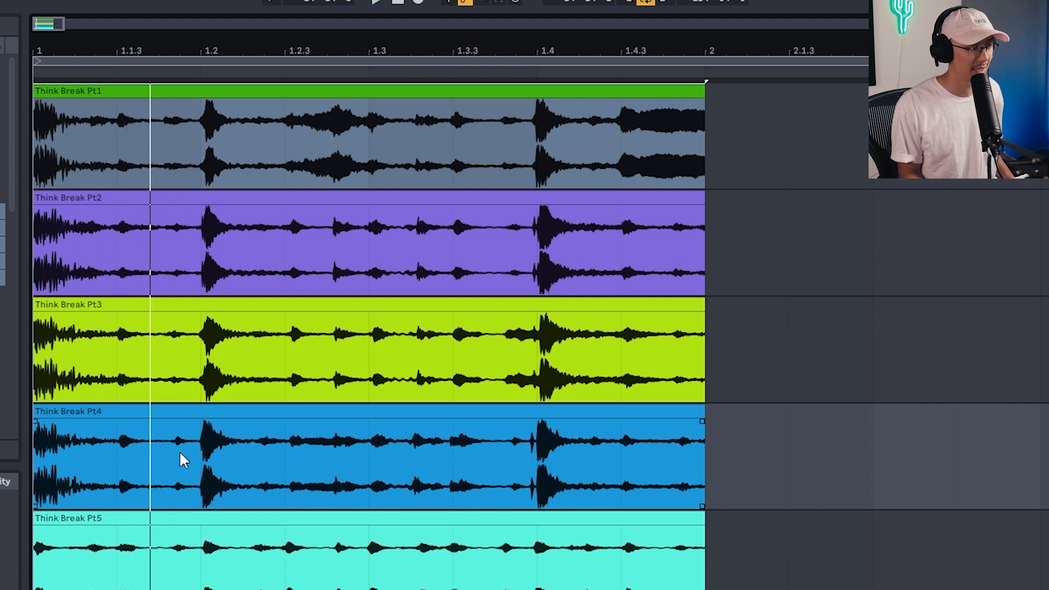
# Add a new audio track and place it between the Think Break Pt4 and Pt5 tracks.
pyautogui.moveTo(194, 440); pyautogui.dragTo(36, 440)
pyautogui.scroll(-1, 273, 459)
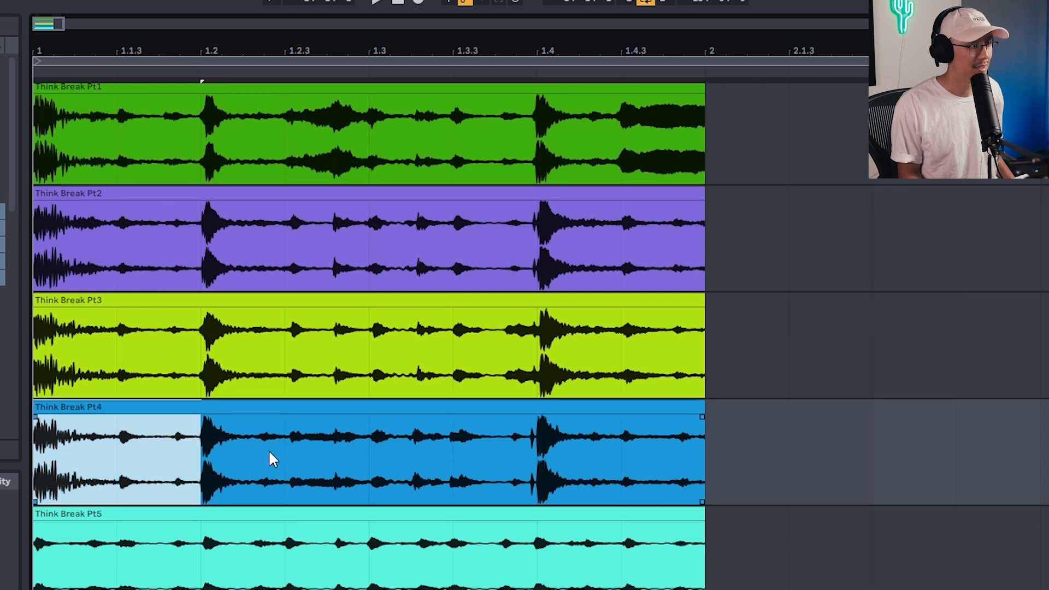
pyautogui.click(1043, 519)
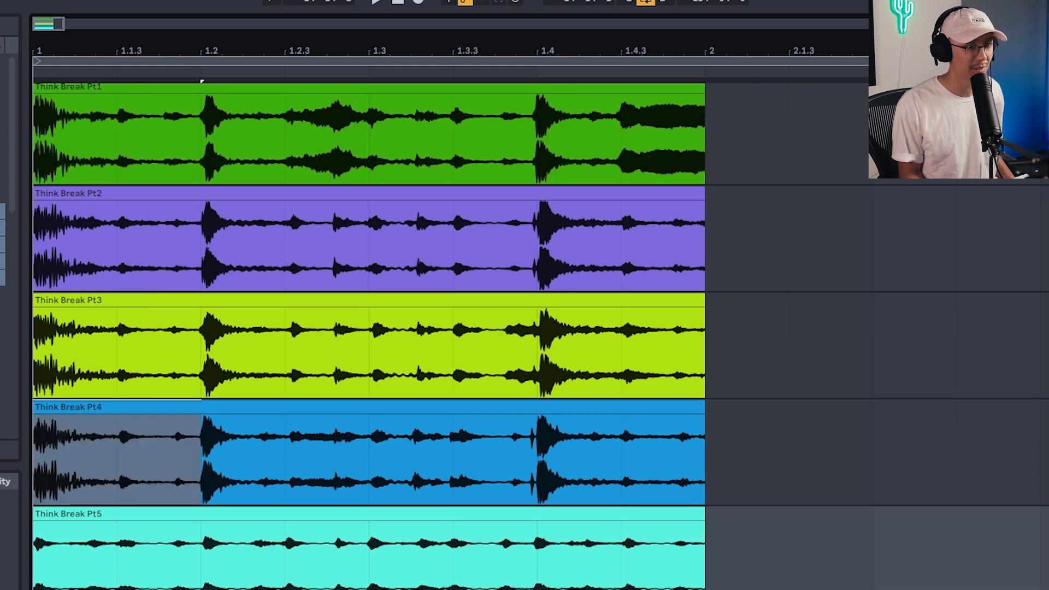
pyautogui.press('Down')
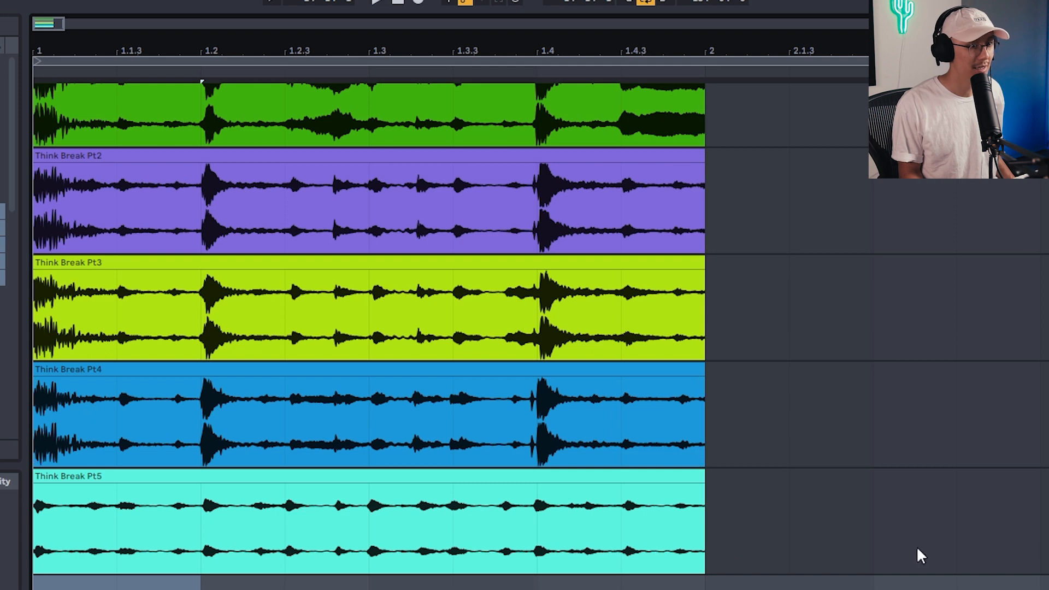
pyautogui.moveTo(1045, 583); pyautogui.dragTo(1044, 469)
# Move the first beat of the Think Break Pt4 clip, from 1 to 1.2, onto the new track and audition it.
pyautogui.moveTo(201, 407); pyautogui.dragTo(53, 395)
pyautogui.moveTo(127, 375); pyautogui.dragTo(131, 497)
pyautogui.press('space')
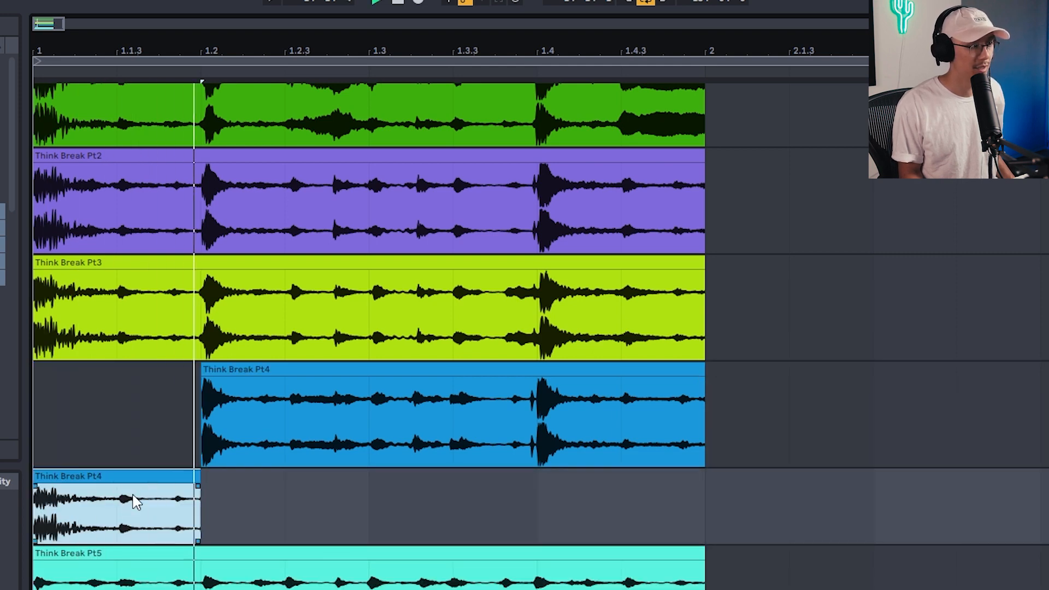
# Audition the remaining Think Break Pt4 clip from position 1.2.
pyautogui.click(204, 414)
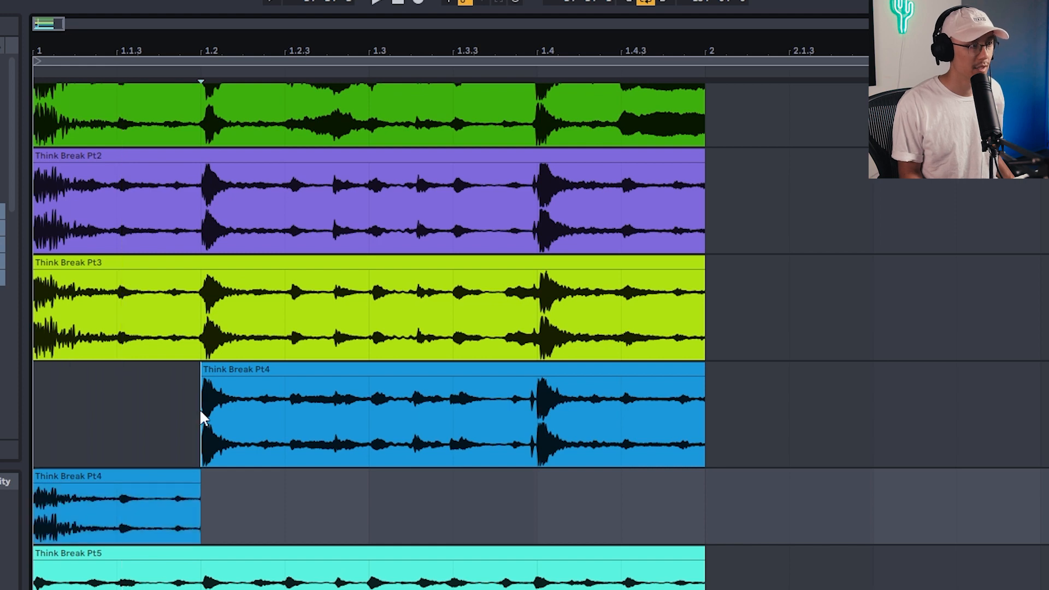
pyautogui.press('space')
pyautogui.press('space')
pyautogui.press('space')
pyautogui.press('space')
pyautogui.press('space')
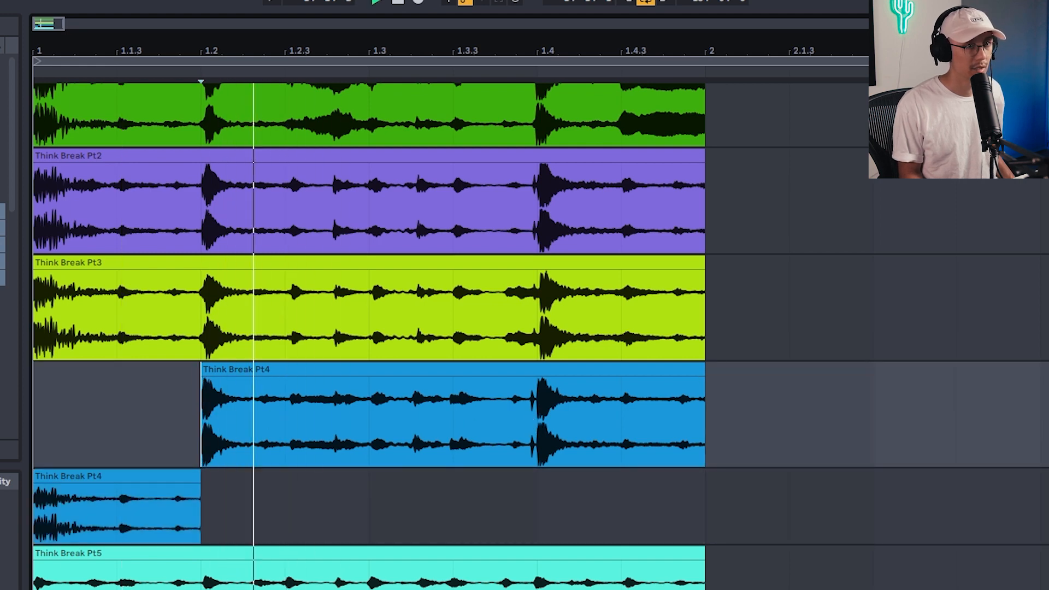
# Compare the sound of the other Think Break layers from position 1.2.
pyautogui.scroll(1, 369, 328)
pyautogui.press('space')
pyautogui.press('space')
pyautogui.press('space')
pyautogui.press('space')
pyautogui.press('space')
pyautogui.press('space')
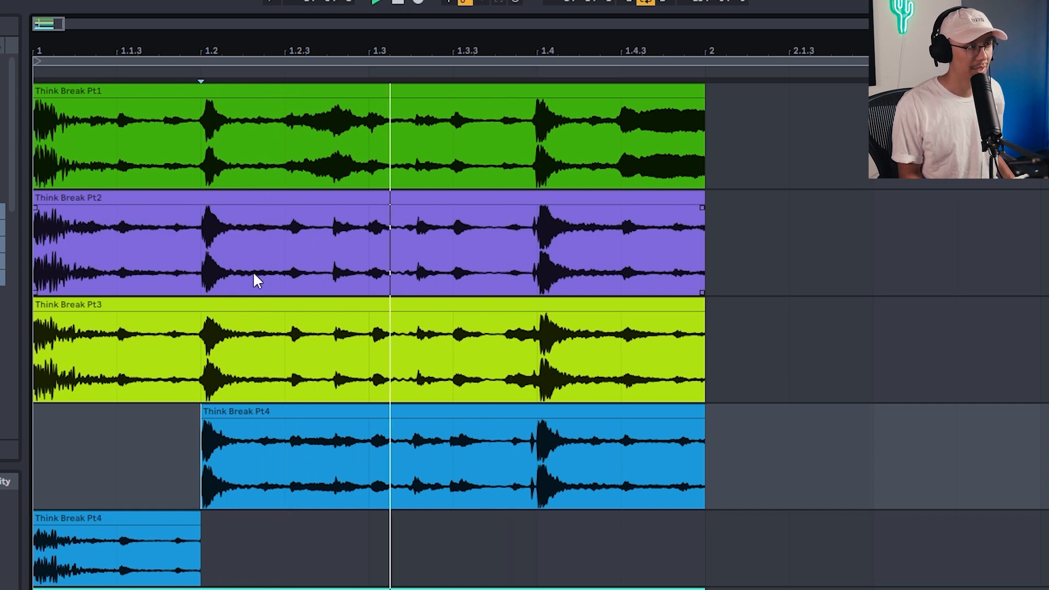
pyautogui.press('space')
# Move the Think Break Pt2 section from 1.2 to 2 onto the new track after the Pt4 kick, and audition the combination.
pyautogui.moveTo(201, 244); pyautogui.dragTo(441, 238)
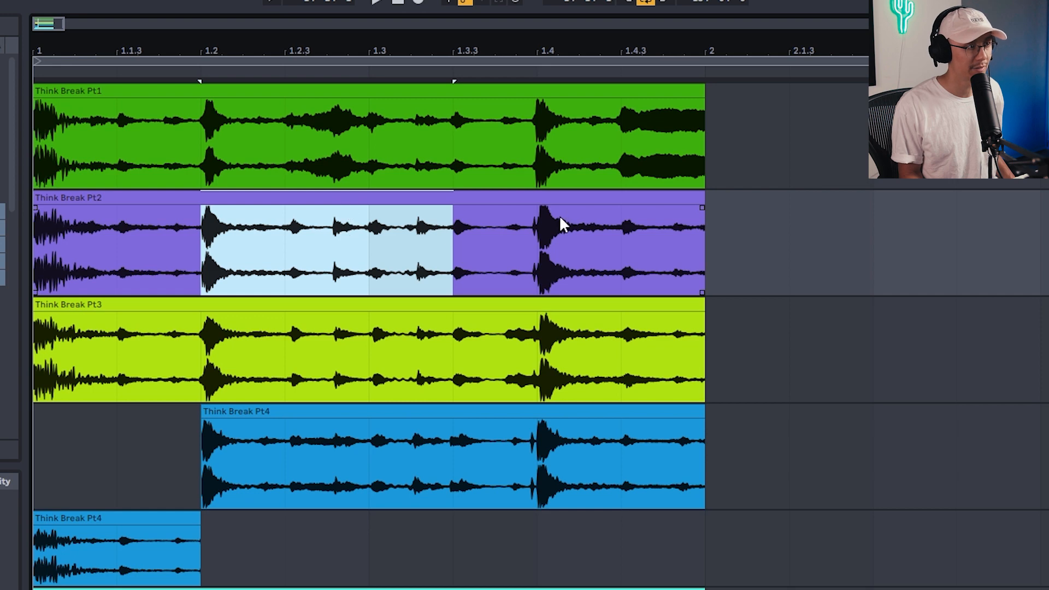
pyautogui.click(203, 244)
pyautogui.press('space')
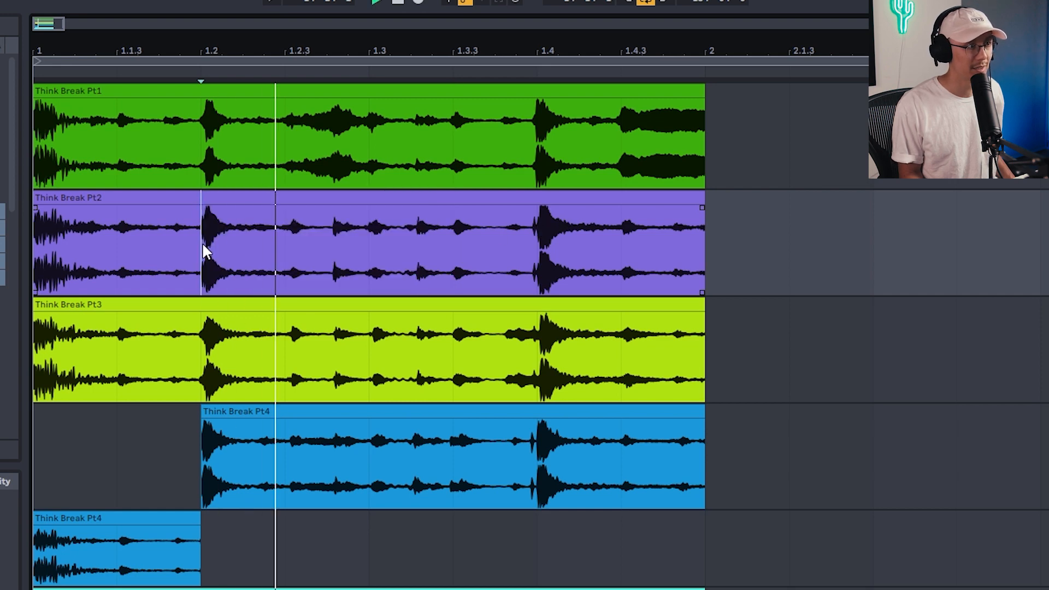
pyautogui.keyDown('shift'); pyautogui.click(703, 234); pyautogui.keyUp('shift')
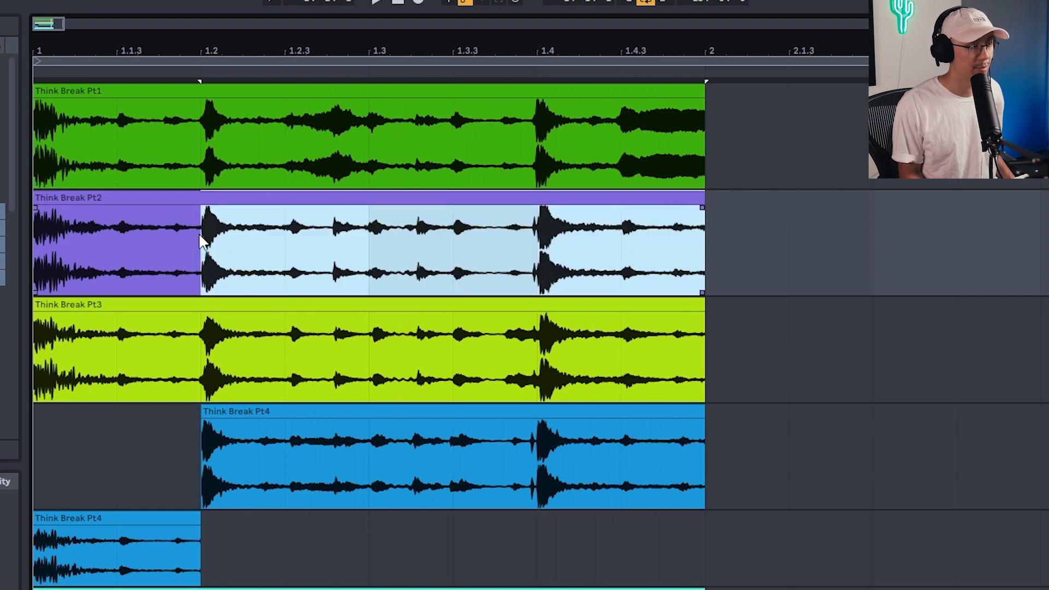
pyautogui.moveTo(244, 203); pyautogui.dragTo(246, 523)
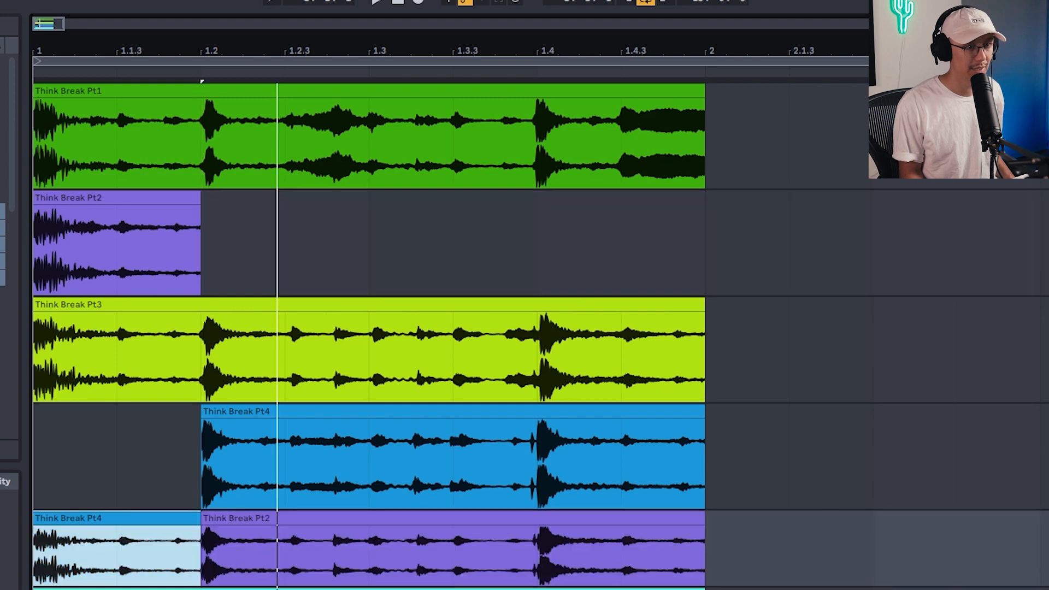
pyautogui.press('space')
pyautogui.scroll(-2, 163, 555)
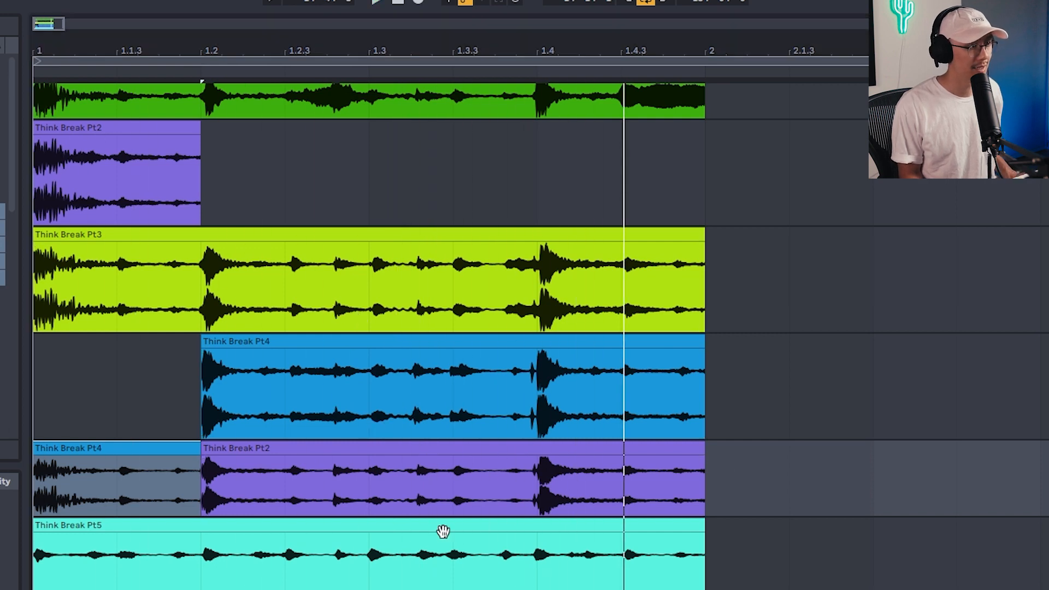
# Select all the clips in the arrangement and raise their transposition together.
pyautogui.hotkey('ctrl', 'a')
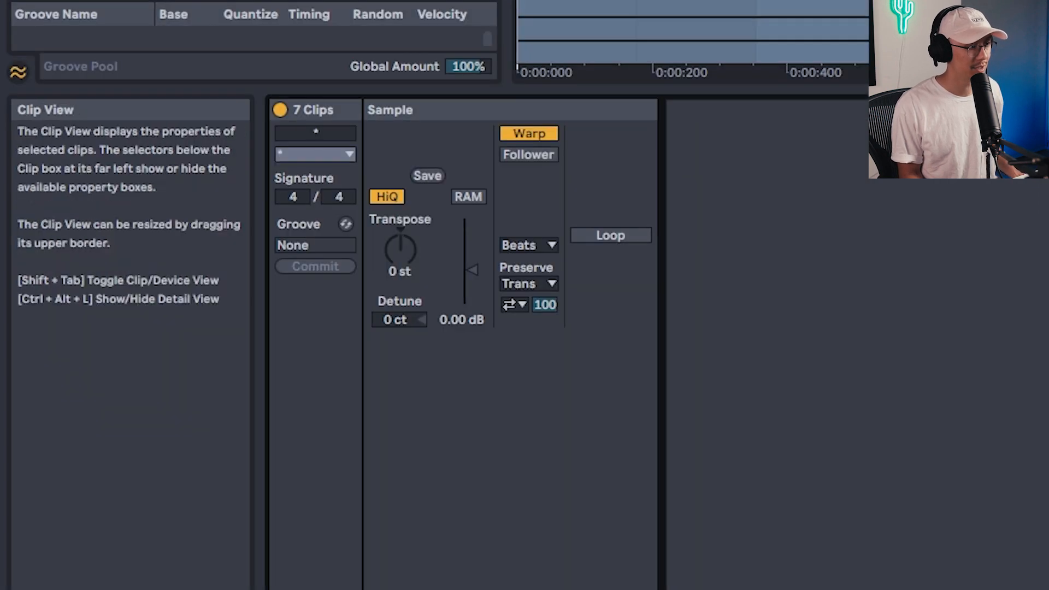
pyautogui.moveTo(393, 257); pyautogui.dragTo(394, 237)
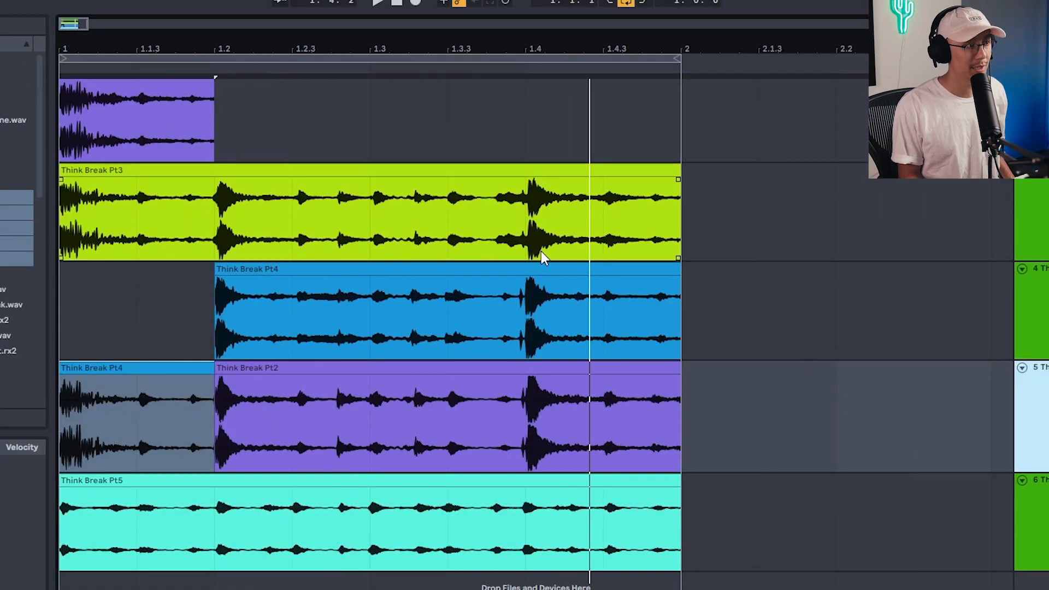
# Audition the Think Break Pt4 clip from its snare at position 1.4.
pyautogui.click(654, 290)
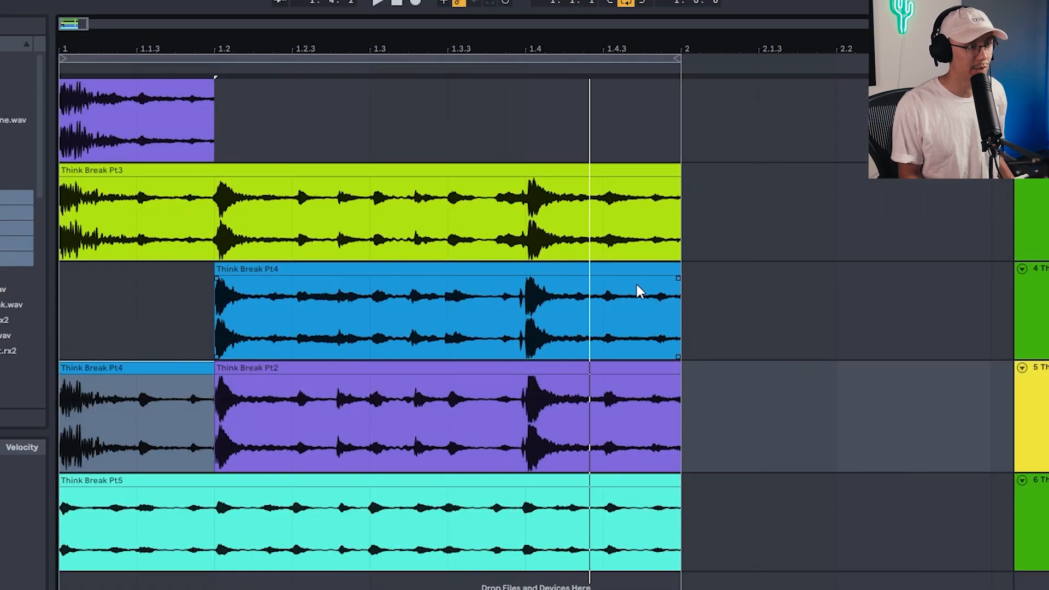
pyautogui.click(525, 303)
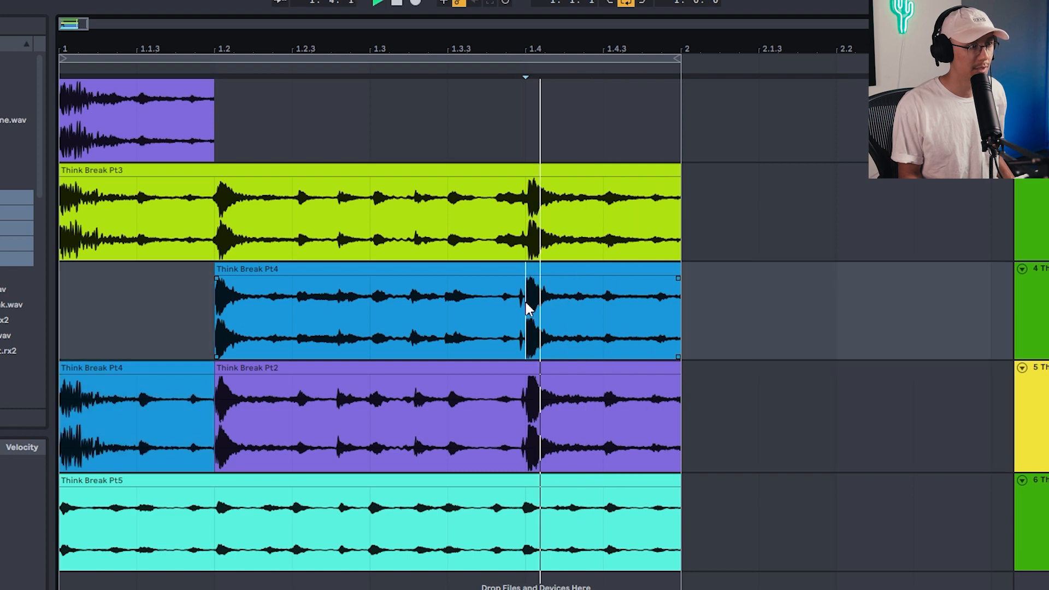
pyautogui.scroll(3, 557, 253)
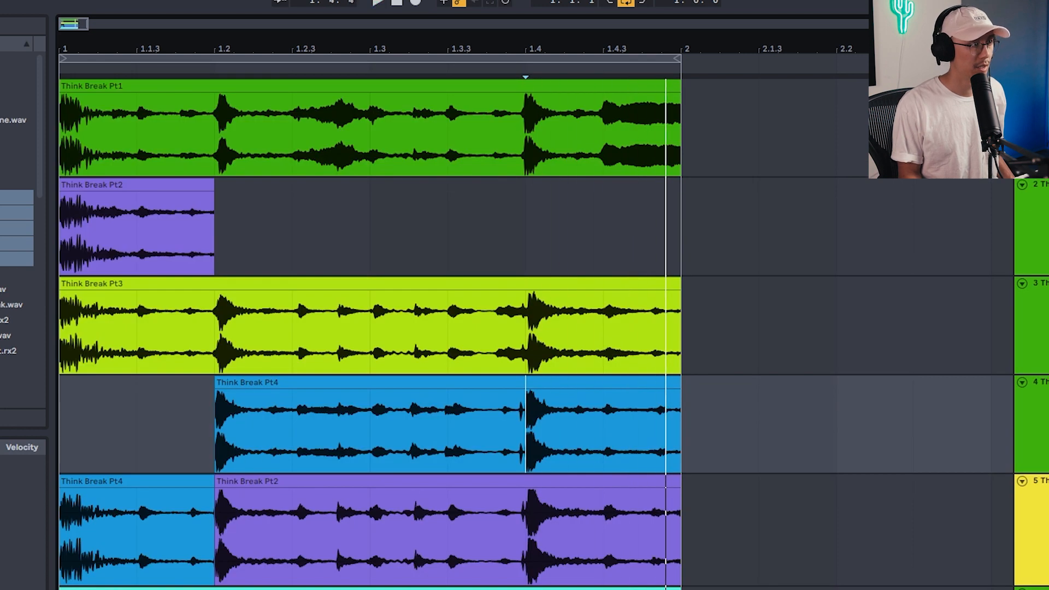
# Audition the Think Break Pt3 clip repeatedly from its snare at position 1.2.
pyautogui.press('space')
pyautogui.click(215, 325)
pyautogui.press('space')
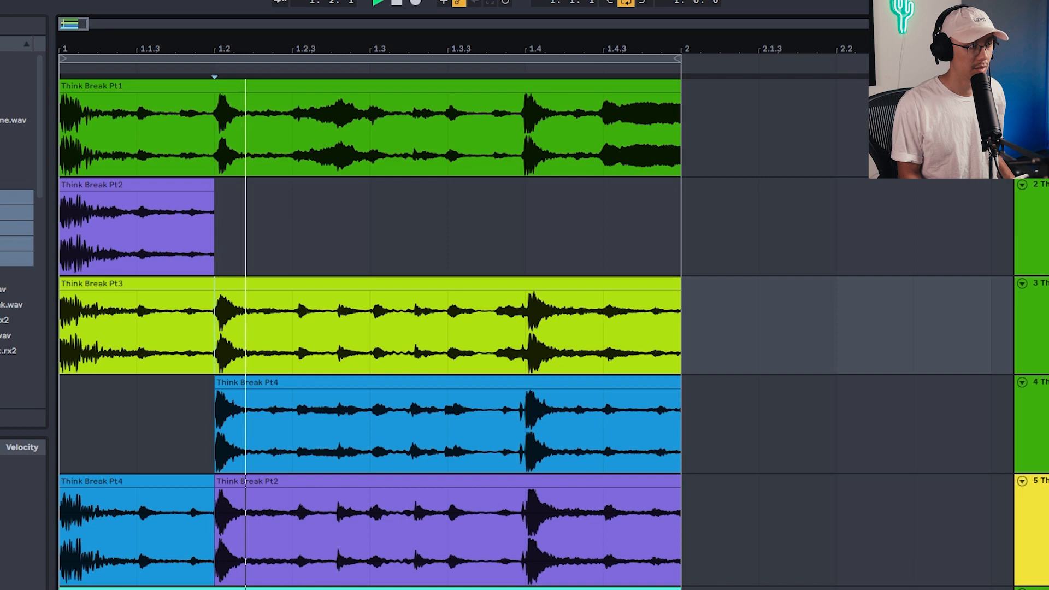
pyautogui.press('space')
pyautogui.press('space')
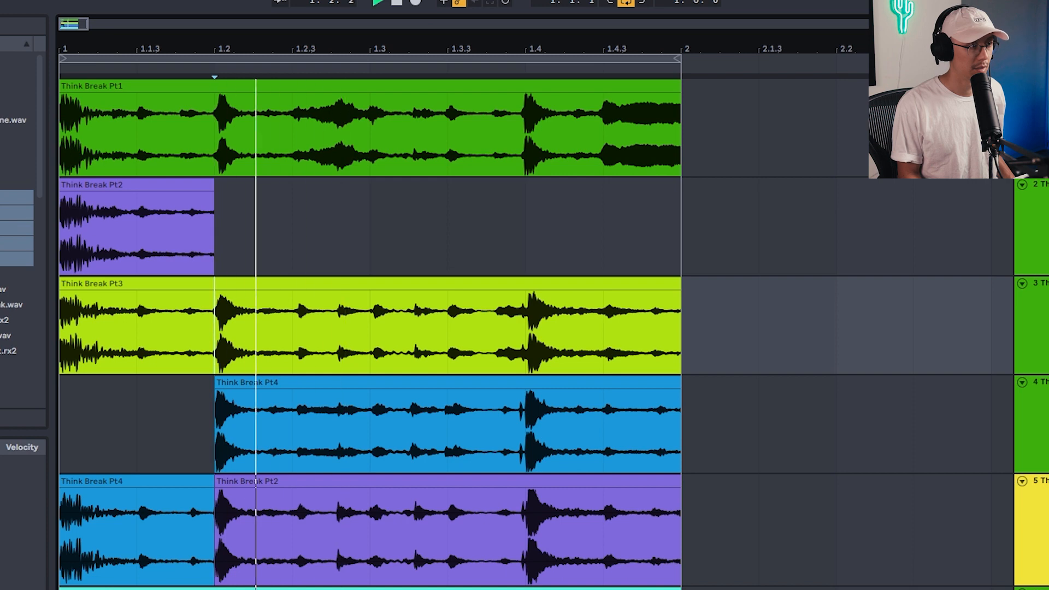
pyautogui.press('space')
pyautogui.scroll(-2, 644, 275)
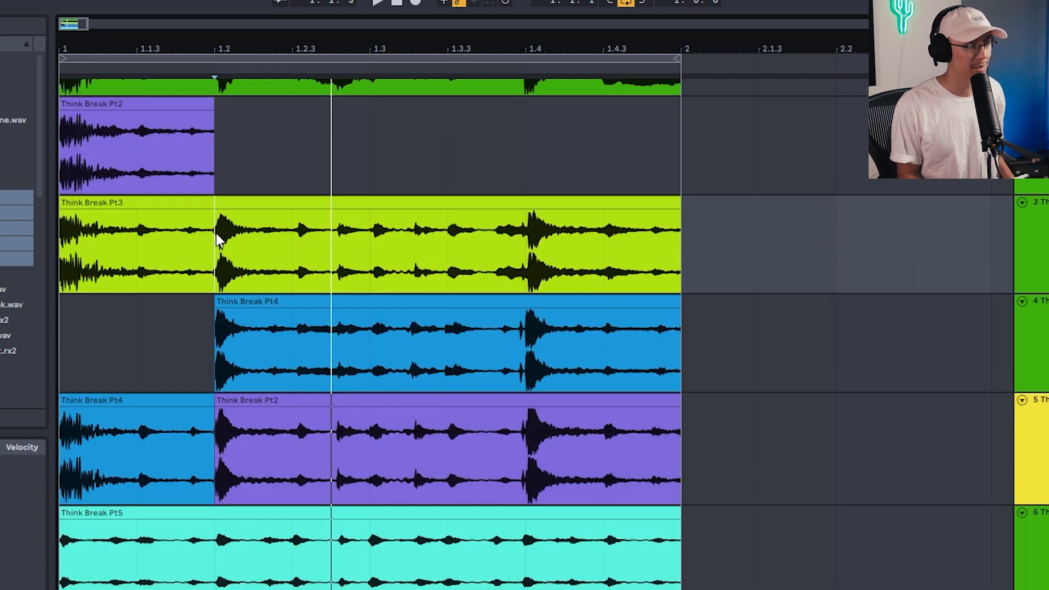
pyautogui.press('space')
pyautogui.press('space')
pyautogui.press('space')
pyautogui.press('space')
# Move the Think Break Pt3 section from 1.2 to 1.3.3 onto the combined track at 1.3.3, and audition the result.
pyautogui.moveTo(217, 234); pyautogui.dragTo(448, 234)
pyautogui.moveTo(344, 200); pyautogui.dragTo(579, 475)
pyautogui.click(112, 400)
pyautogui.press('0')
pyautogui.press('space')
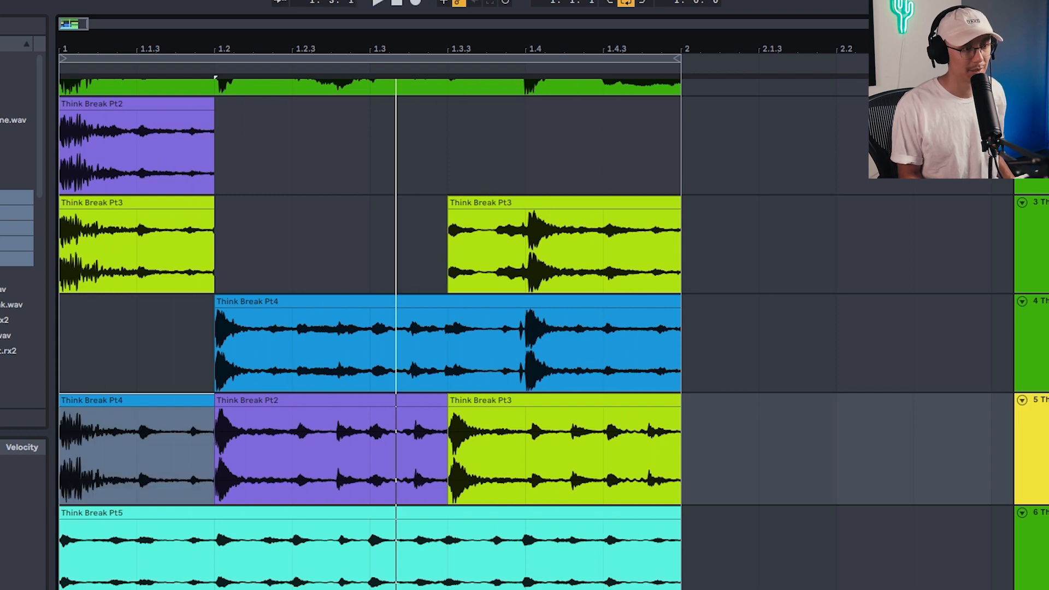
# Try the first beat of Think Break Pt1 in place of the Pt4 kick on the combined track, and audition it.
pyautogui.scroll(3, 131, 89)
pyautogui.moveTo(213, 122); pyautogui.dragTo(43, 109)
pyautogui.moveTo(134, 87); pyautogui.dragTo(122, 527)
pyautogui.moveTo(122, 530); pyautogui.dragTo(123, 531)
pyautogui.scroll(-3, 170, 442)
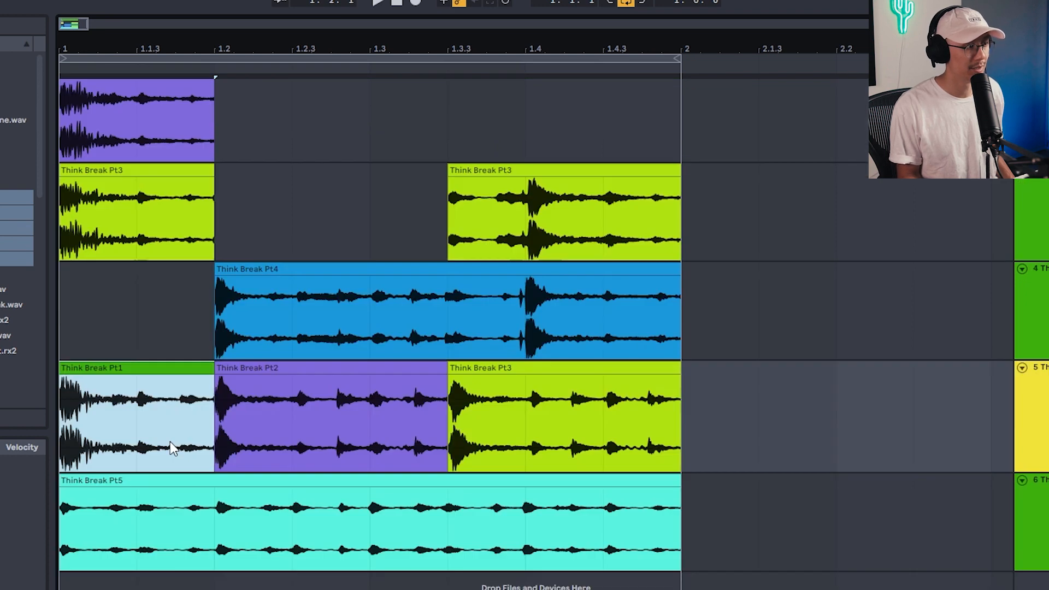
pyautogui.press('space')
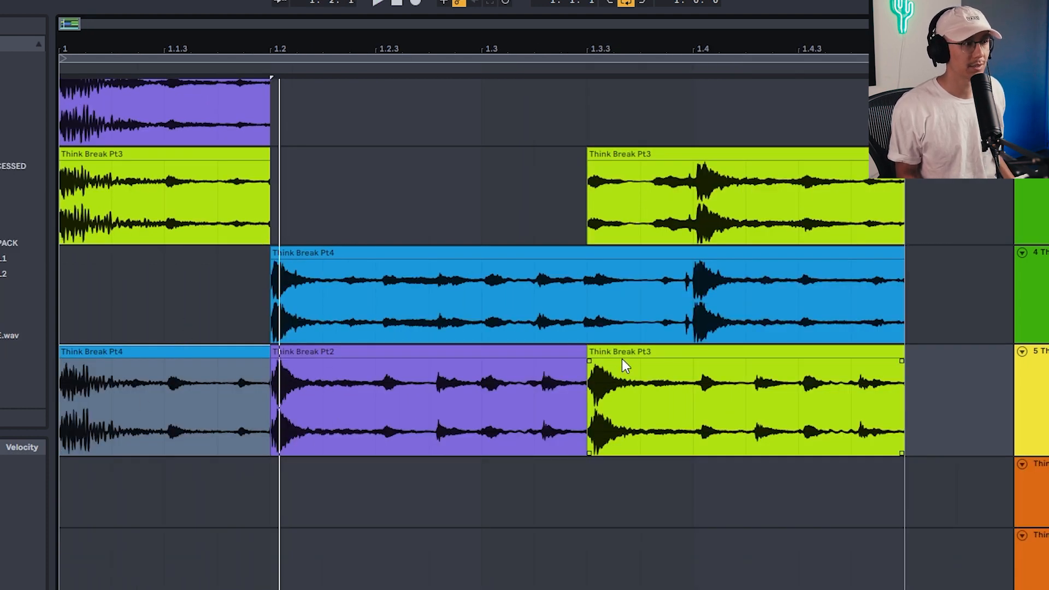
# Consolidate the Pt4, Pt2 and Pt3 clips on the combined track into one clip, colour it light green, and audition it.
pyautogui.click(624, 354)
pyautogui.keyDown('shift'); pyautogui.click(237, 354); pyautogui.keyUp('shift')
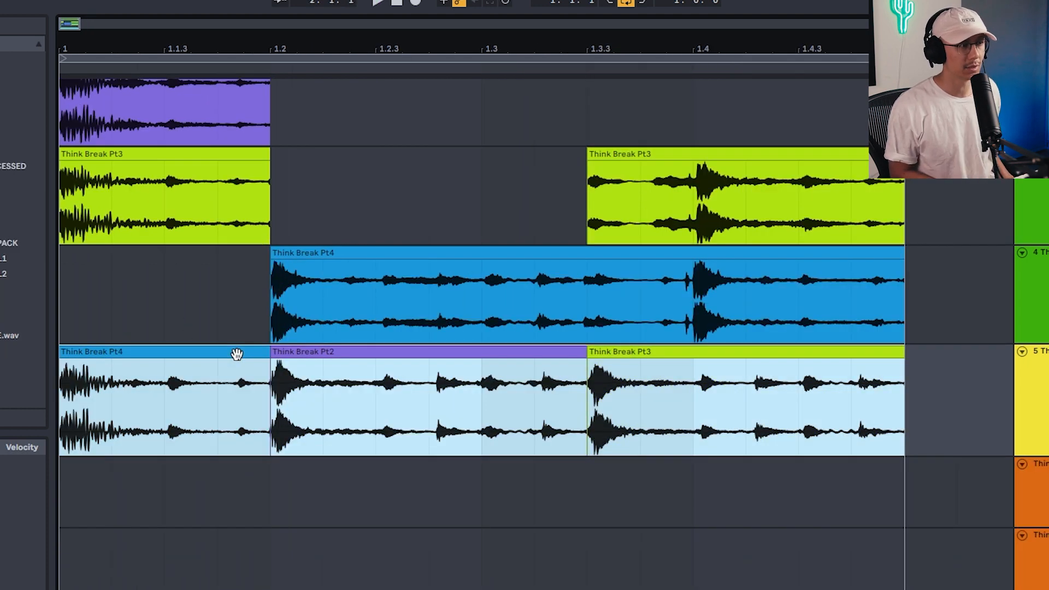
pyautogui.hotkey('ctrl', 'j')
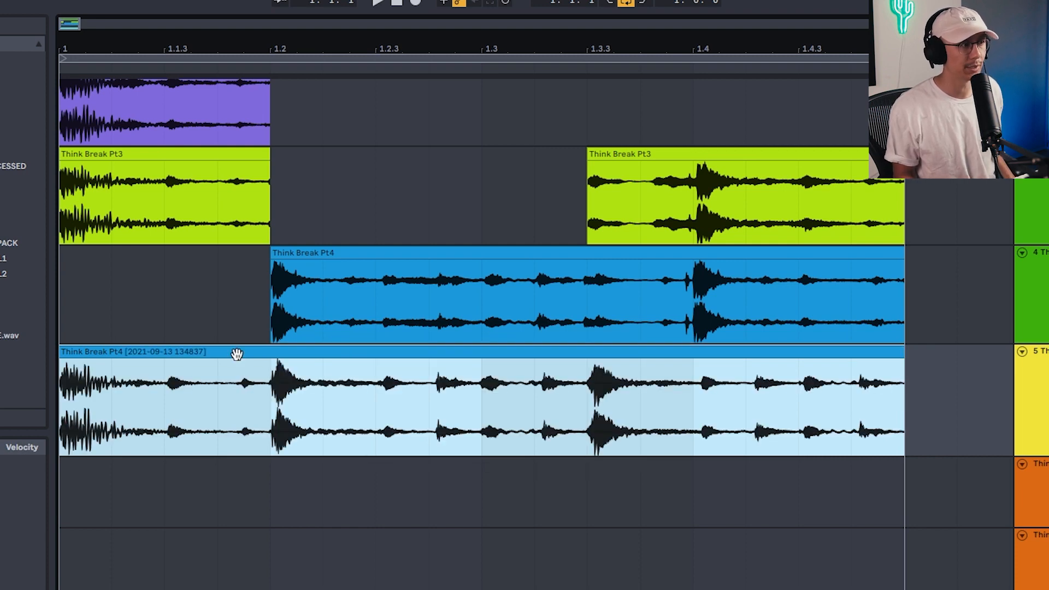
pyautogui.rightClick(237, 354)
pyautogui.click(306, 589)
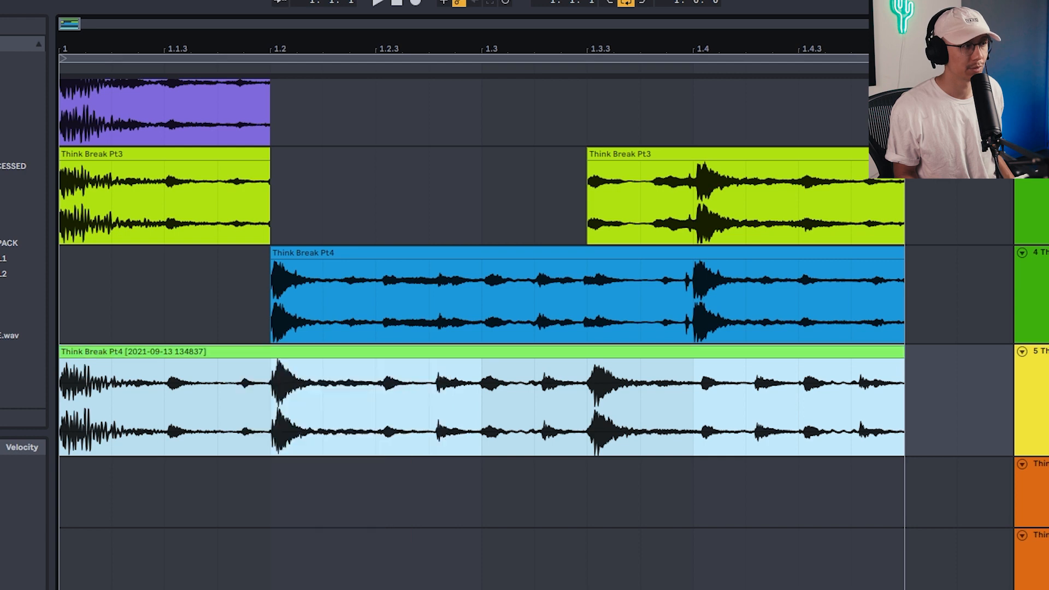
pyautogui.press('space')
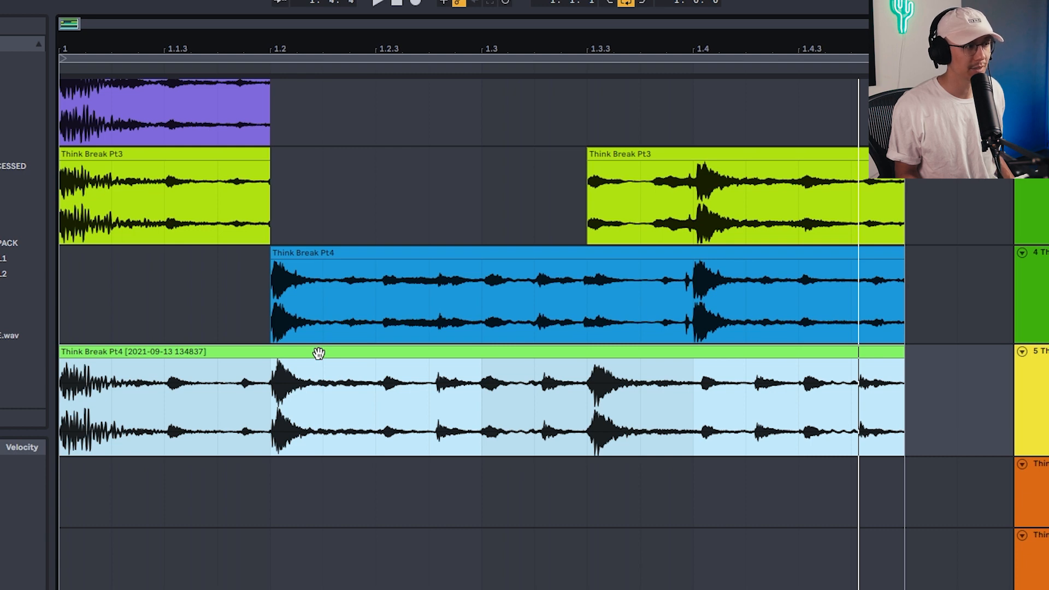
# Open the consolidated clip's waveform and add warp markers at the start of its hits from 1.1.3 through 1.2.3.
pyautogui.doubleClick(318, 352)
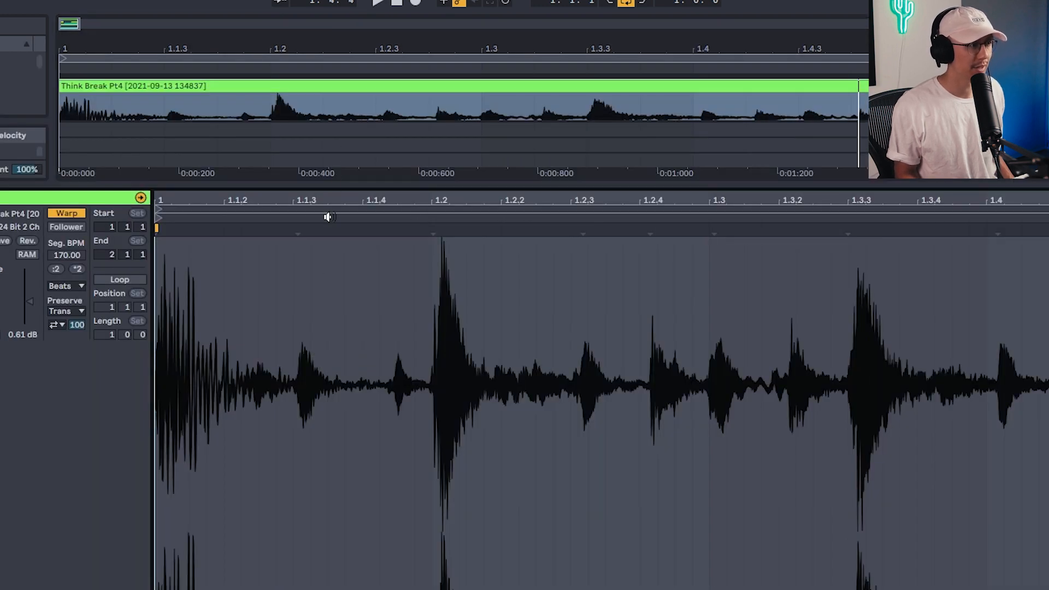
pyautogui.moveTo(300, 198); pyautogui.dragTo(300, 238)
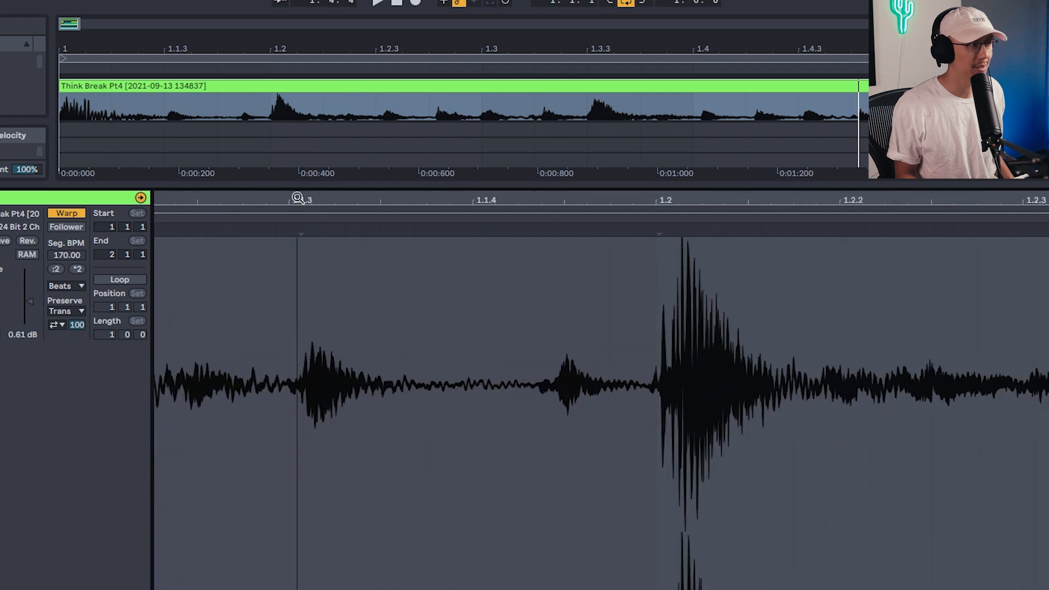
pyautogui.click(293, 230)
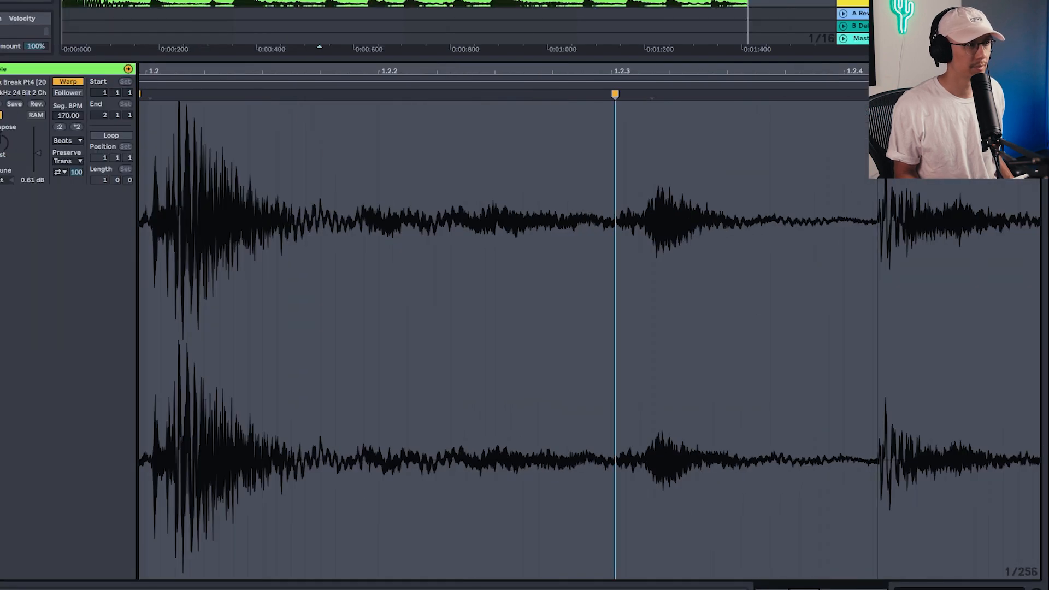
# Add warp markers at the start of the remaining prominent hits, from 1.2.4 through the last beat of the clip.
pyautogui.moveTo(615, 74); pyautogui.dragTo(159, 71)
pyautogui.doubleClick(375, 94)
pyautogui.doubleClick(536, 94)
pyautogui.doubleClick(709, 94)
pyautogui.doubleClick(923, 95)
pyautogui.moveTo(820, 74); pyautogui.dragTo(393, 66)
pyautogui.doubleClick(688, 95)
pyautogui.doubleClick(793, 94)
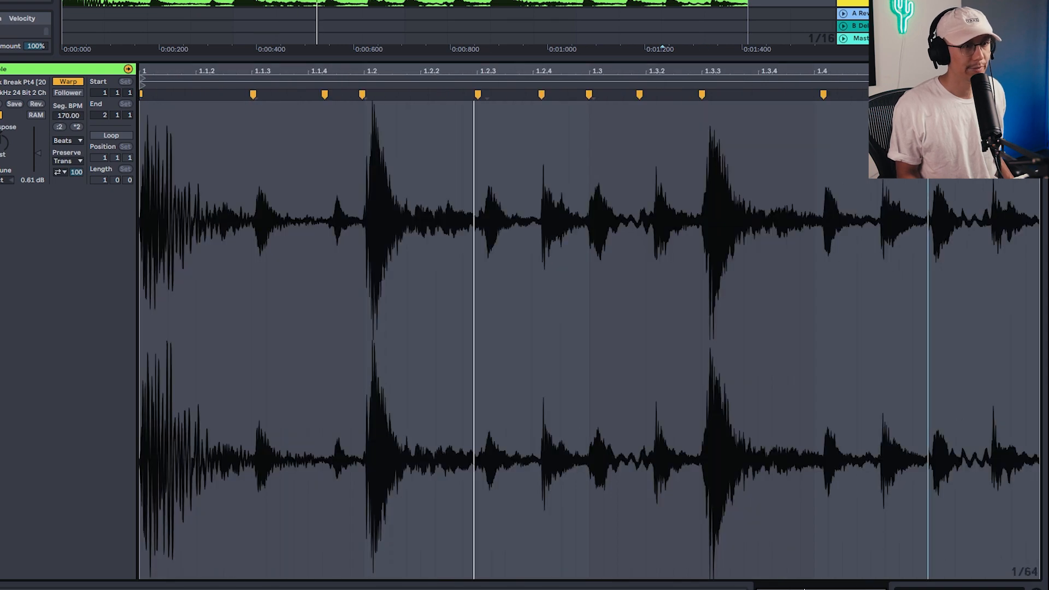
# Add a warp marker at the quiet ghost hit just after 1.3.4 in the tail of the second snare.
pyautogui.moveTo(805, 71); pyautogui.dragTo(802, 104)
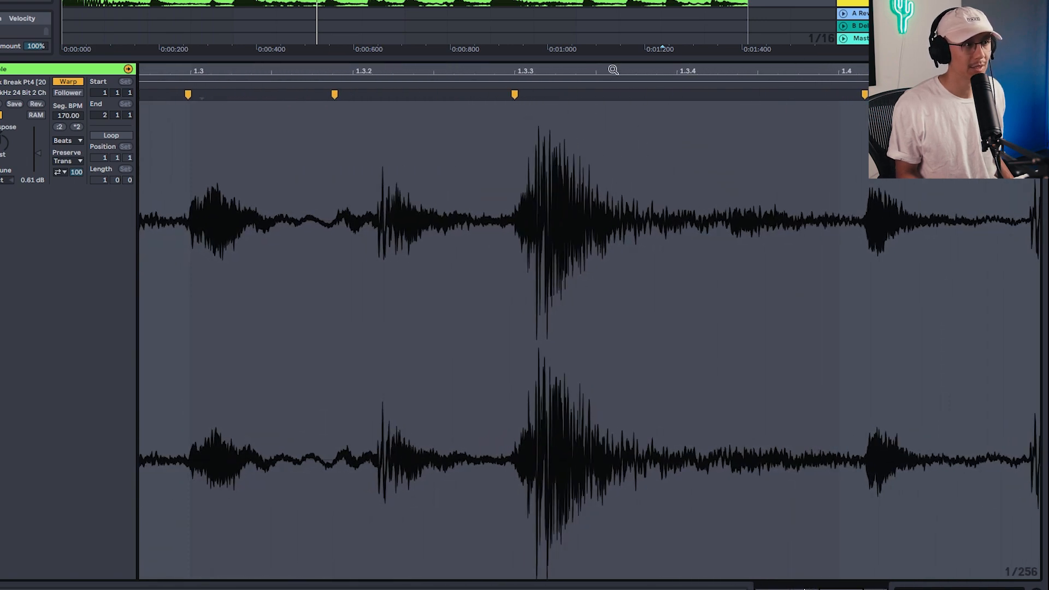
pyautogui.moveTo(613, 70); pyautogui.dragTo(705, 69)
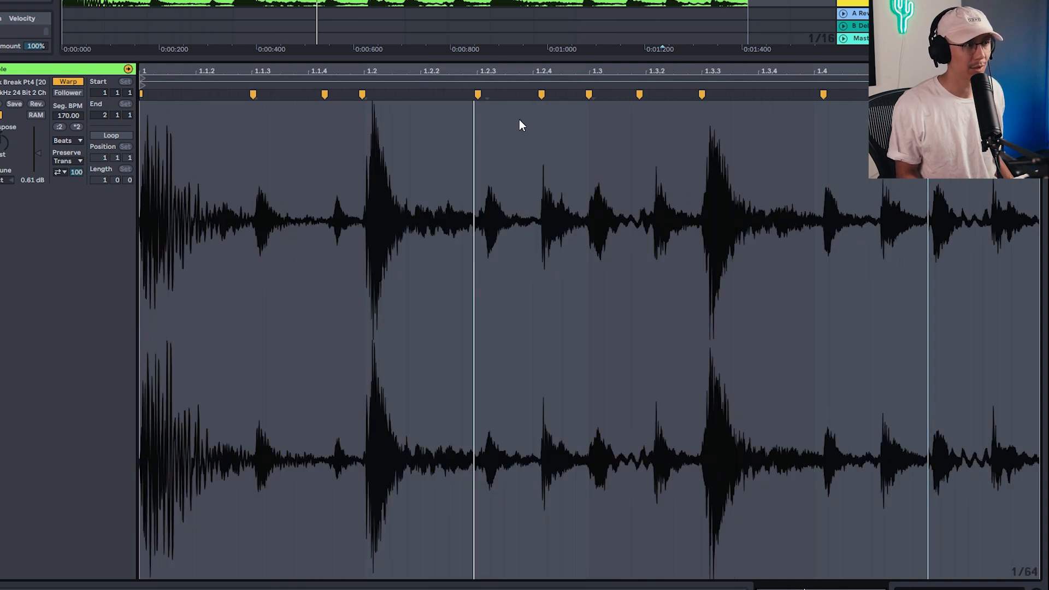
pyautogui.hotkey('ctrl', '2')
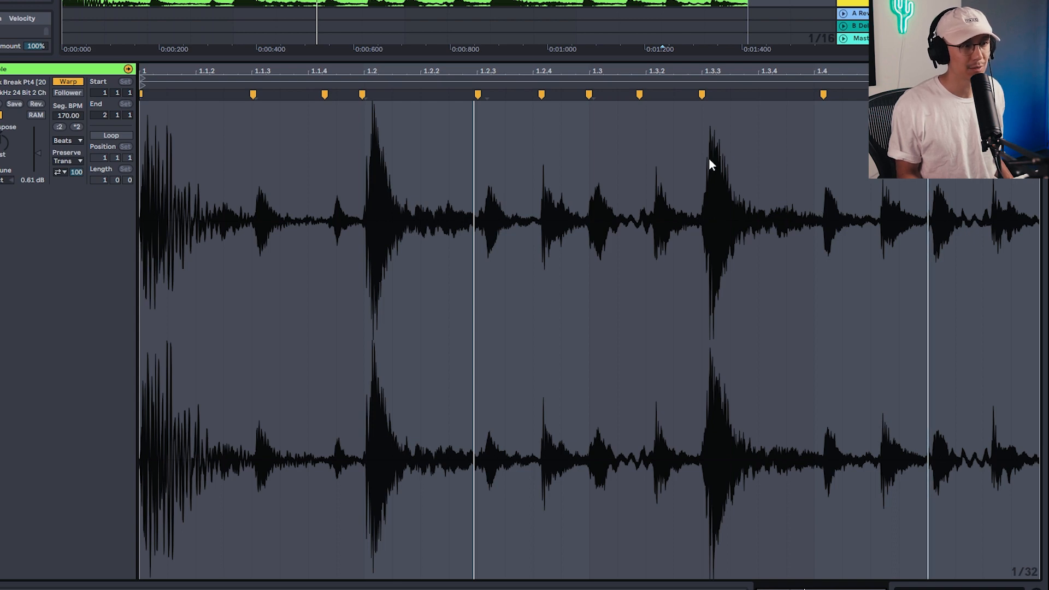
pyautogui.scroll(8, 830, 70)
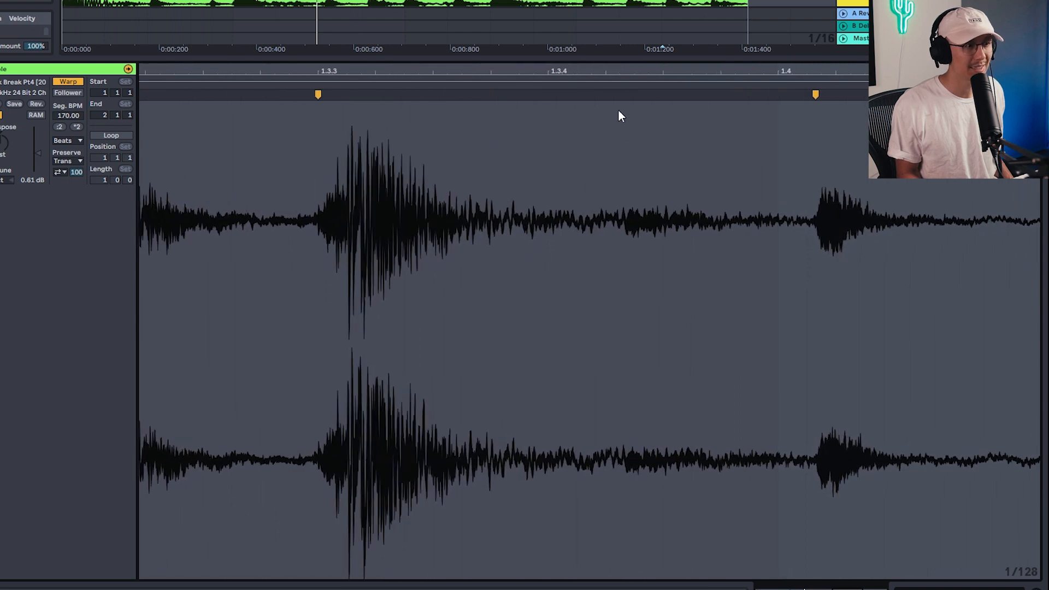
pyautogui.scroll(2, 625, 129)
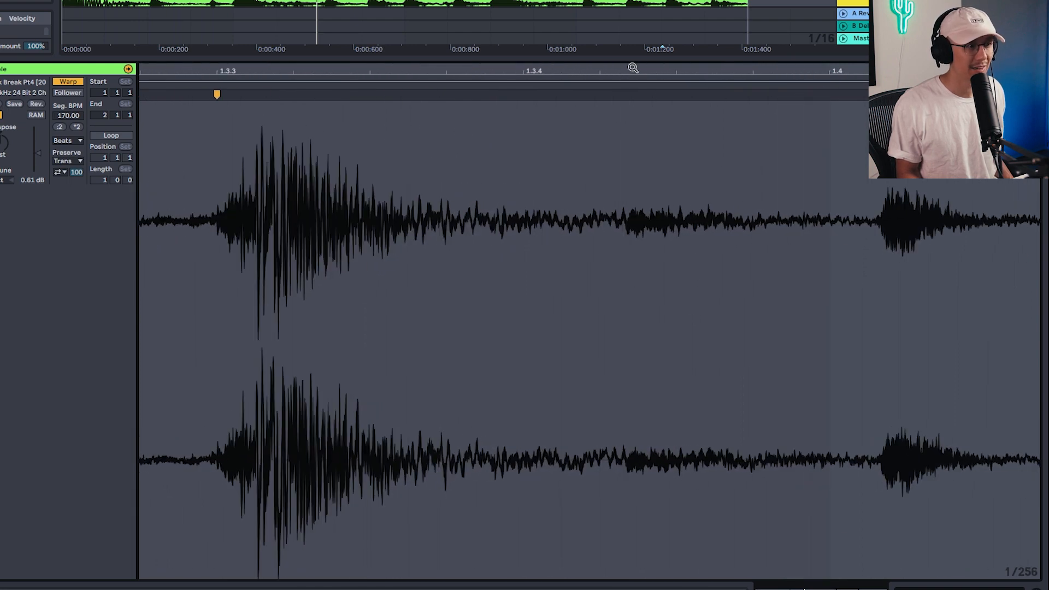
pyautogui.scroll(3, 633, 68)
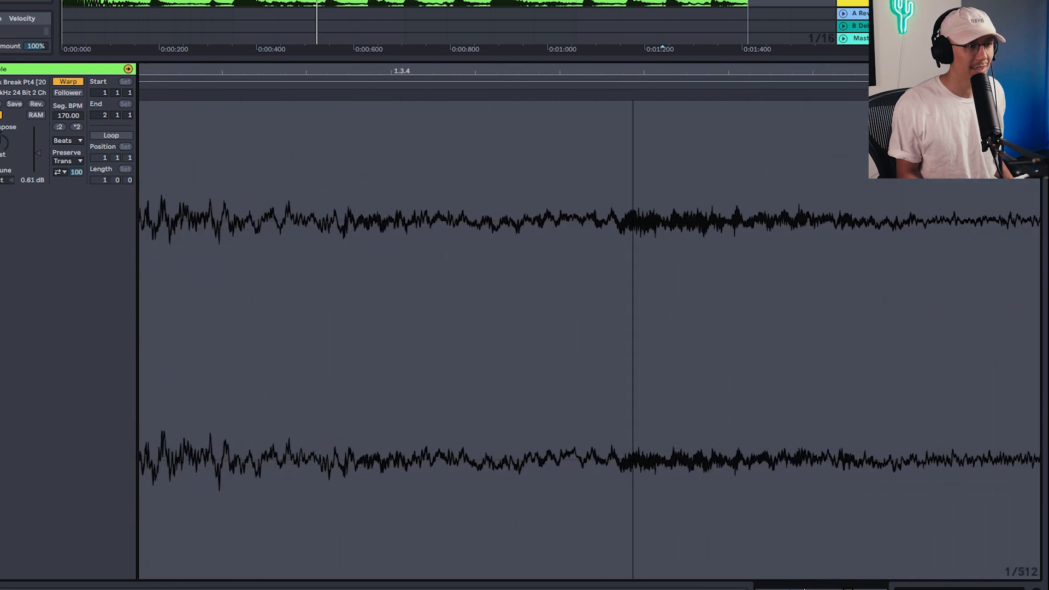
pyautogui.doubleClick(590, 97)
pyautogui.scroll(-4, 592, 97)
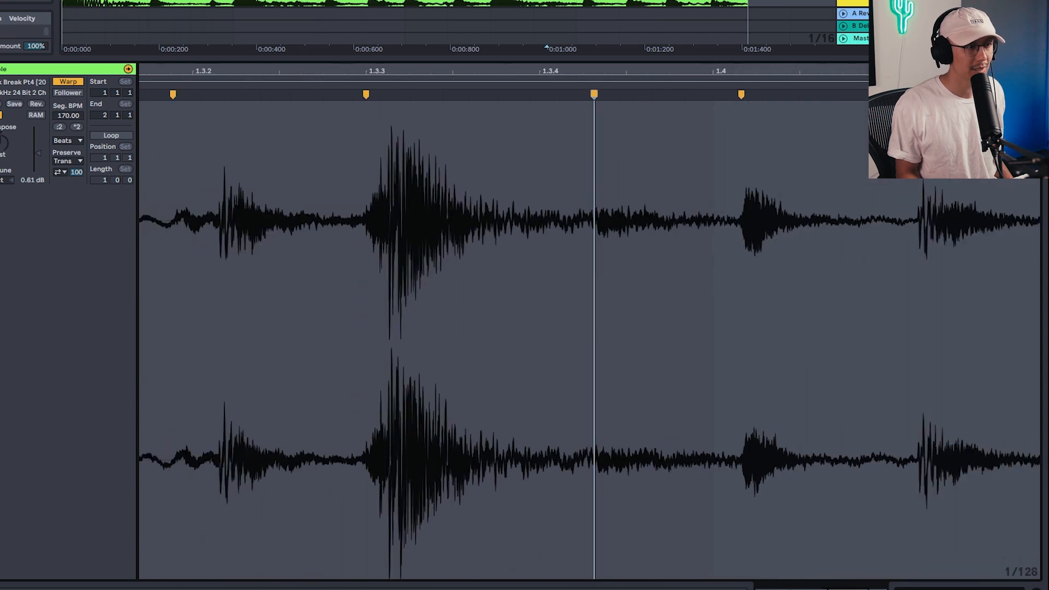
# Audition the start of the break and add a warp marker at the ghost hit just after 1.2.2.
pyautogui.moveTo(595, 71); pyautogui.dragTo(759, 38)
pyautogui.moveTo(386, 73); pyautogui.dragTo(482, 128)
pyautogui.click(217, 85)
pyautogui.press('space')
pyautogui.click(217, 84)
pyautogui.moveTo(543, 70); pyautogui.dragTo(570, 147)
pyautogui.doubleClick(511, 127)
pyautogui.moveTo(518, 70)
pyautogui.mouseDown()
pyautogui.moveTo(518, 19)
pyautogui.moveTo(459, 67)
pyautogui.mouseUp()
# Audition the opening kick and add a warp marker at the ghost hit in its tail, just after 1.1.2.
pyautogui.moveTo(183, 69); pyautogui.dragTo(356, 69)
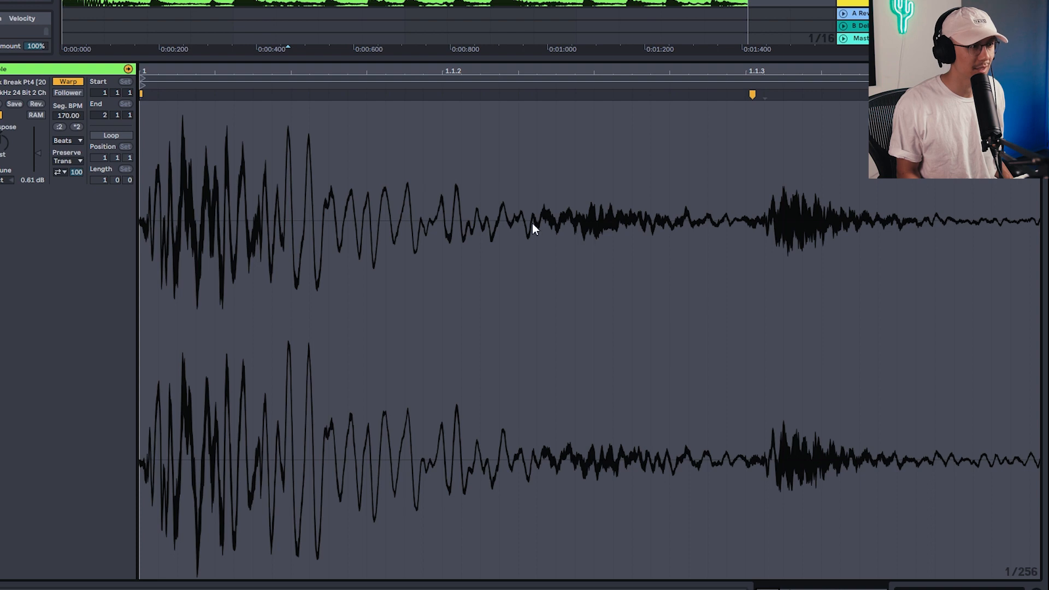
pyautogui.click(165, 87)
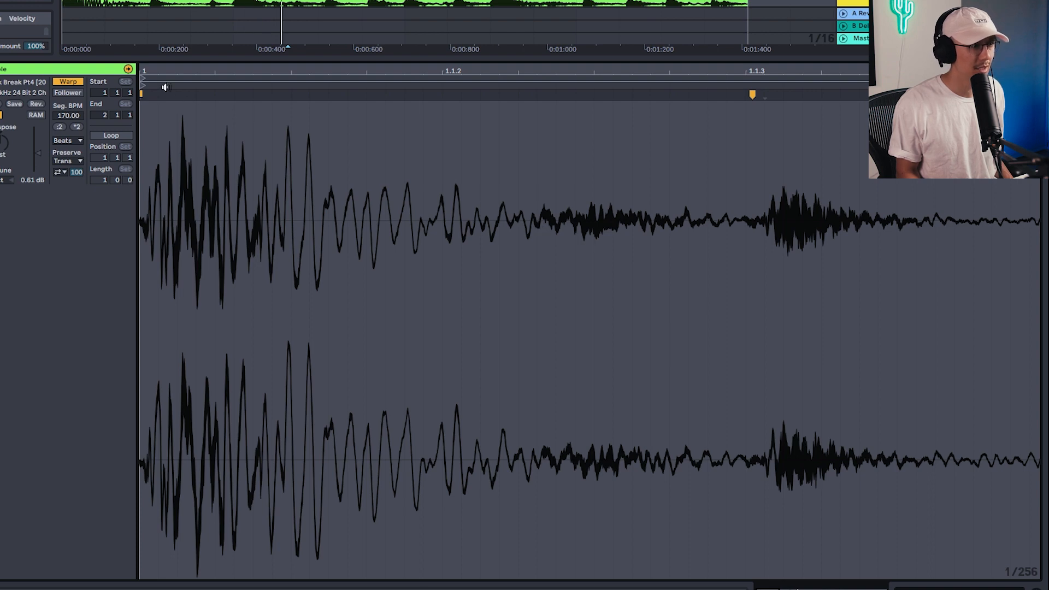
pyautogui.moveTo(534, 70); pyautogui.dragTo(534, 136)
pyautogui.doubleClick(507, 117)
pyautogui.moveTo(514, 73); pyautogui.dragTo(514, 16)
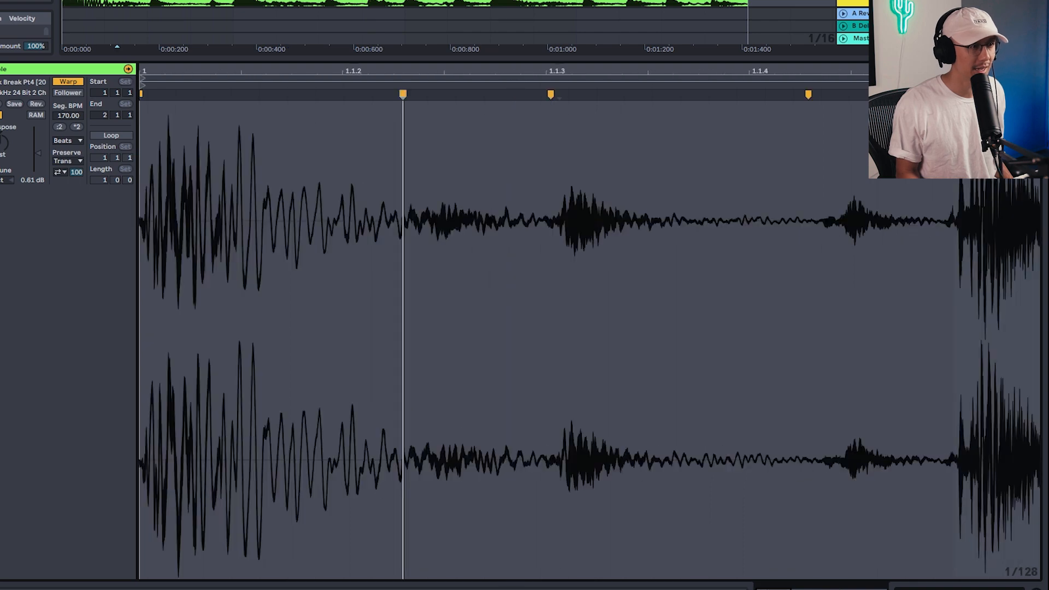
pyautogui.moveTo(403, 71); pyautogui.dragTo(212, 66)
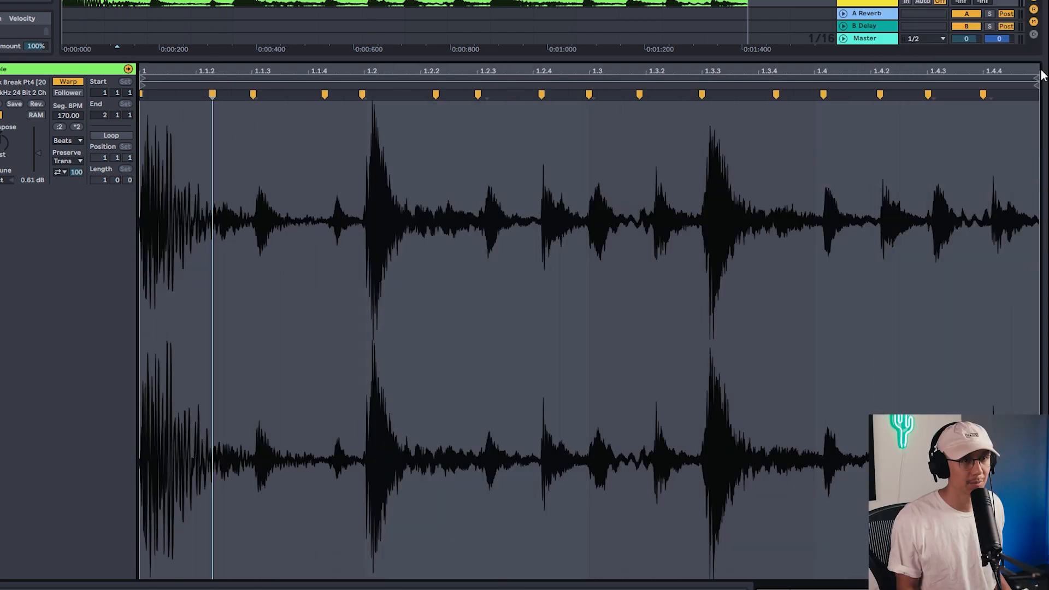
# Add a warp marker at the very end of the clip, after the last hit near 1.4.4.
pyautogui.moveTo(1042, 75); pyautogui.dragTo(1043, 101)
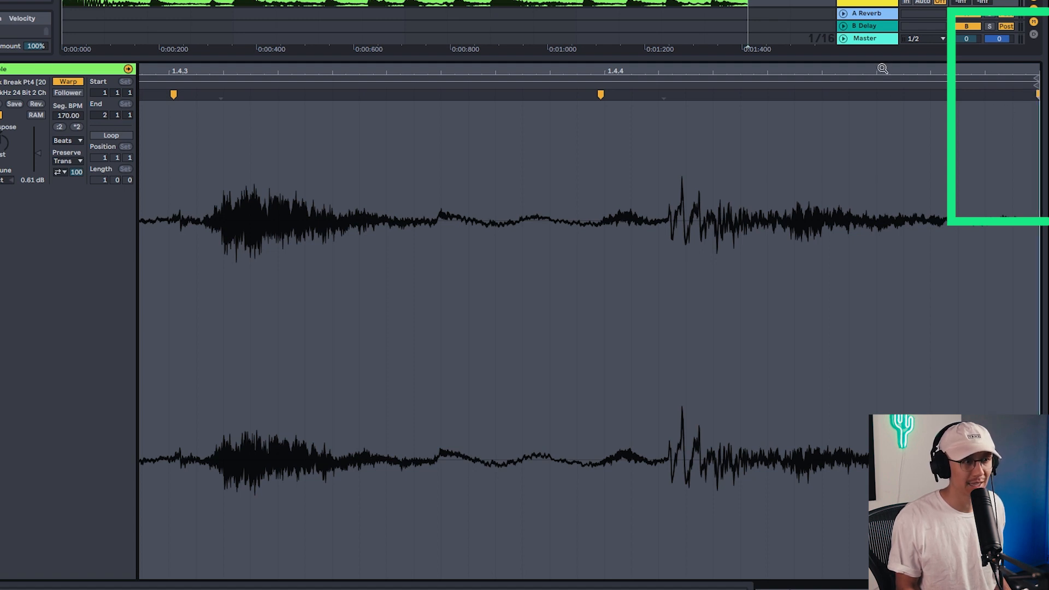
pyautogui.moveTo(752, 68); pyautogui.dragTo(752, 52)
pyautogui.moveTo(938, 65); pyautogui.dragTo(683, 114)
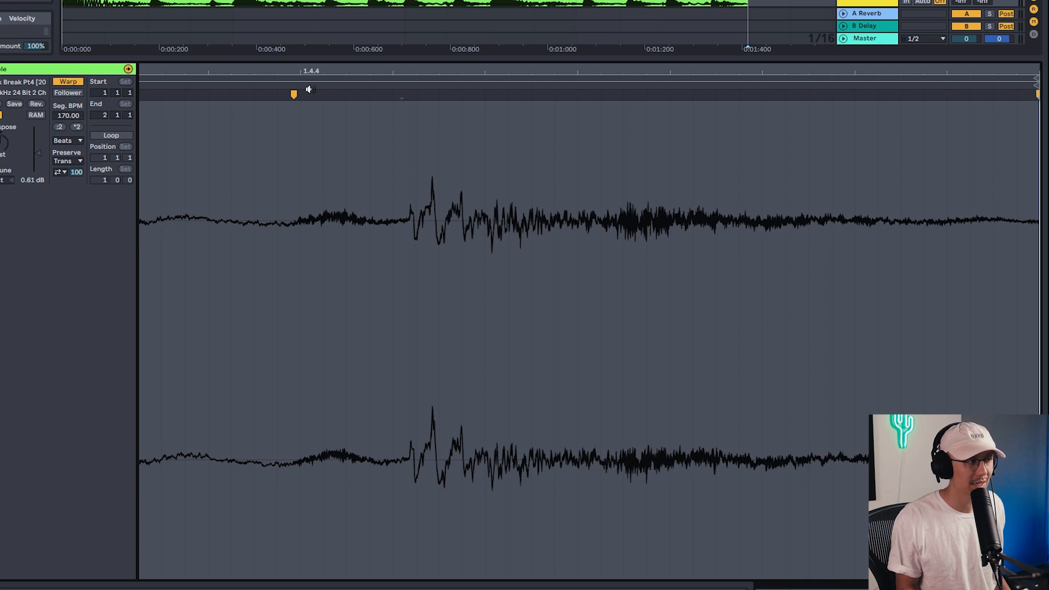
pyautogui.moveTo(312, 71); pyautogui.dragTo(312, 22)
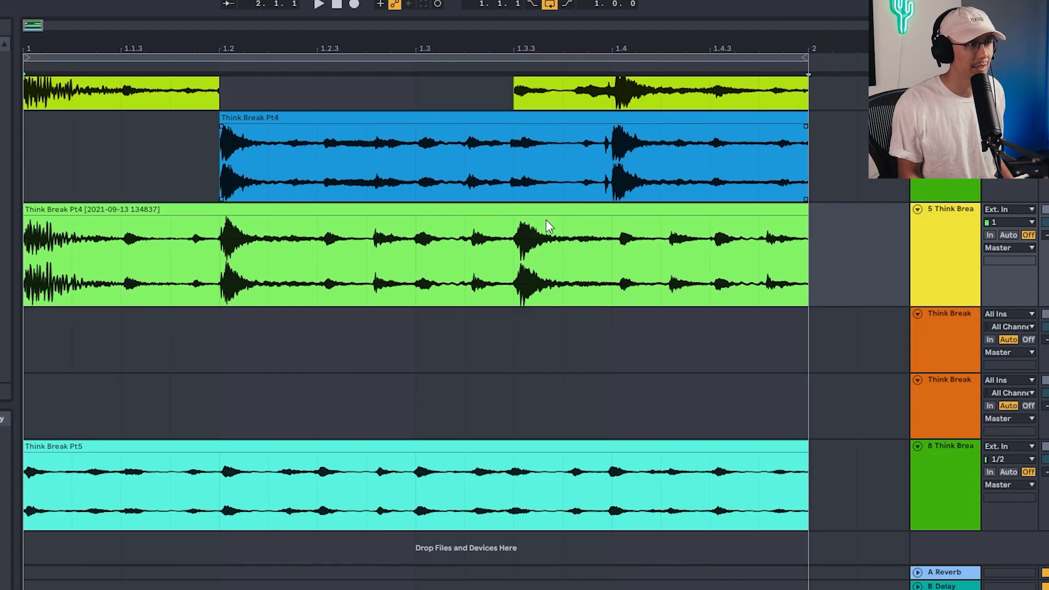
# Slice the consolidated clip to a new MIDI track per warp marker with the STRANJAH slicing preset and warped timing preserved, and enlarge that track.
pyautogui.click(546, 208)
pyautogui.rightClick(547, 209)
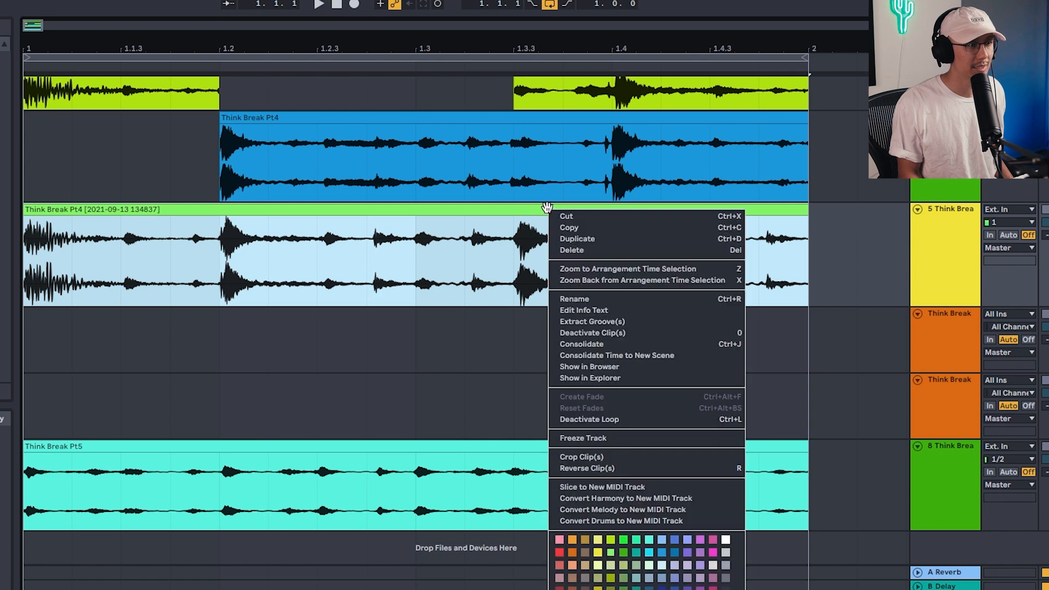
pyautogui.click(604, 486)
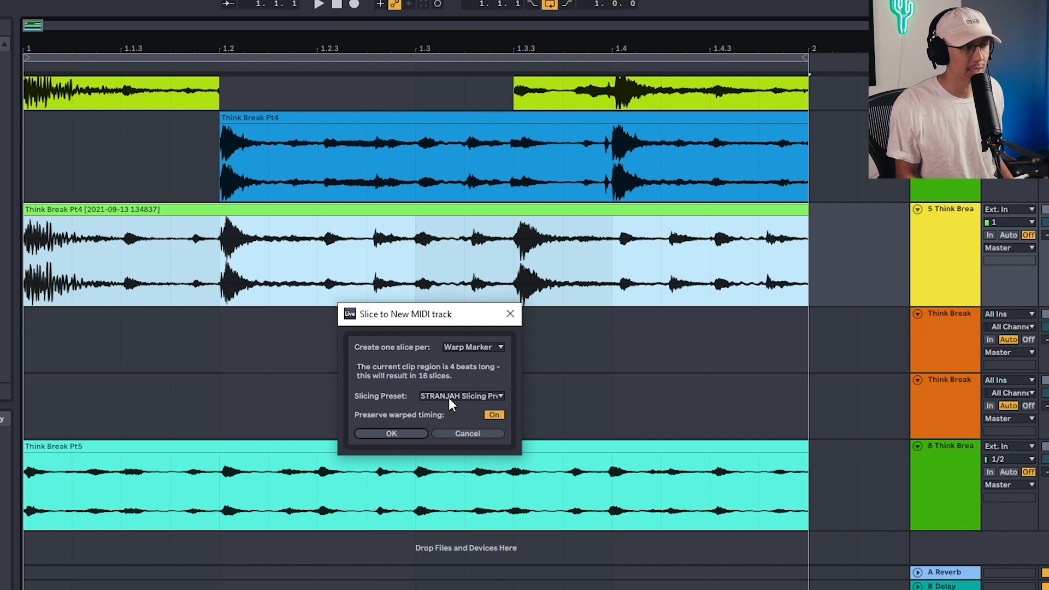
pyautogui.click(411, 434)
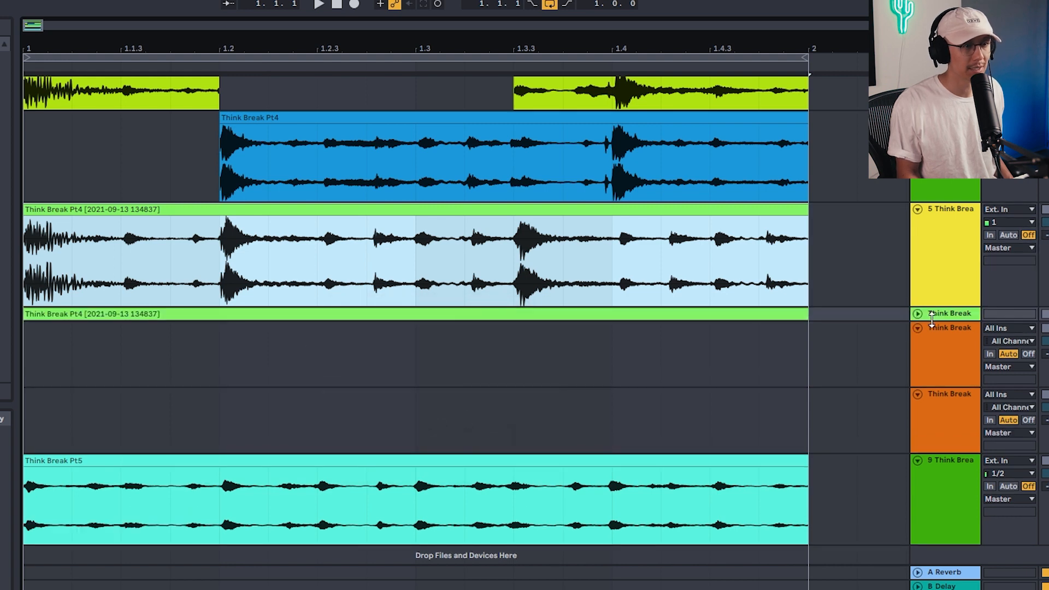
pyautogui.moveTo(932, 320); pyautogui.dragTo(936, 449)
pyautogui.click(944, 406)
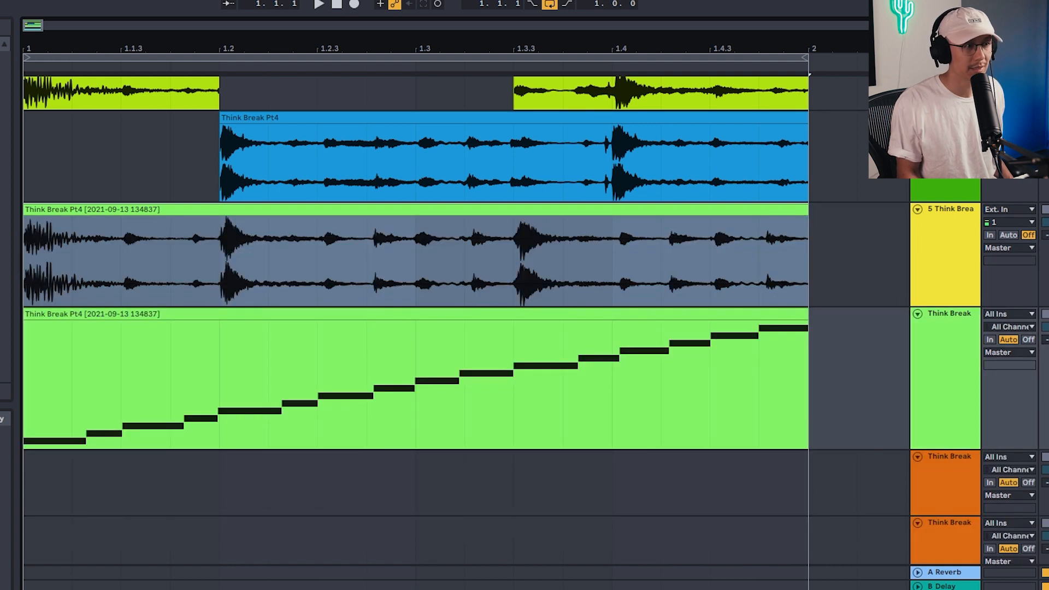
# Examine the slice notes of the new MIDI clip and play the sliced break back.
pyautogui.doubleClick(522, 318)
pyautogui.press('space')
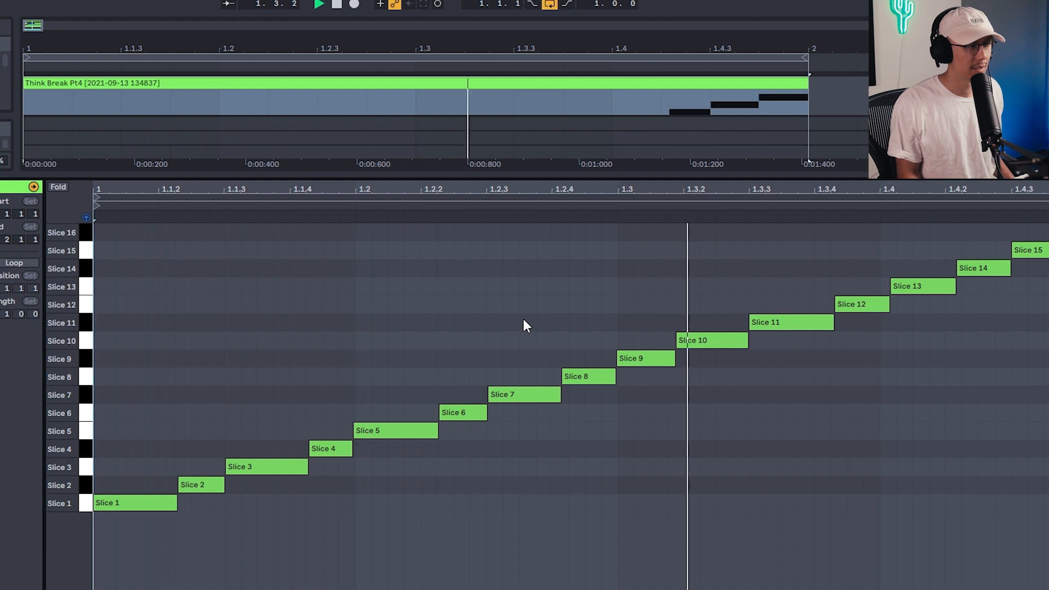
pyautogui.press('space')
pyautogui.hotkey('shift', 'Tab')
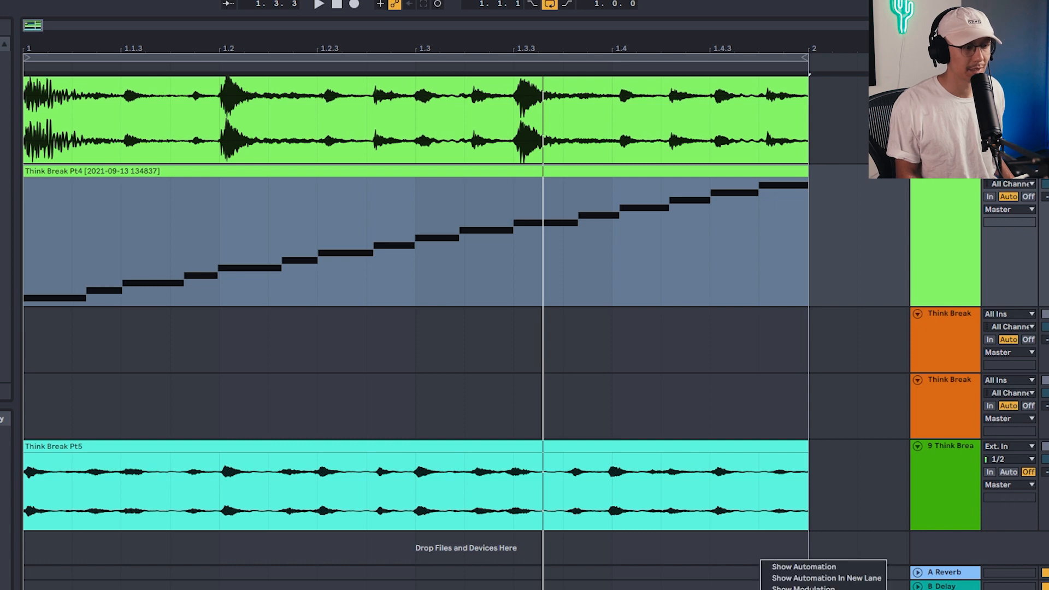
pyautogui.press('space')
pyautogui.doubleClick(750, 174)
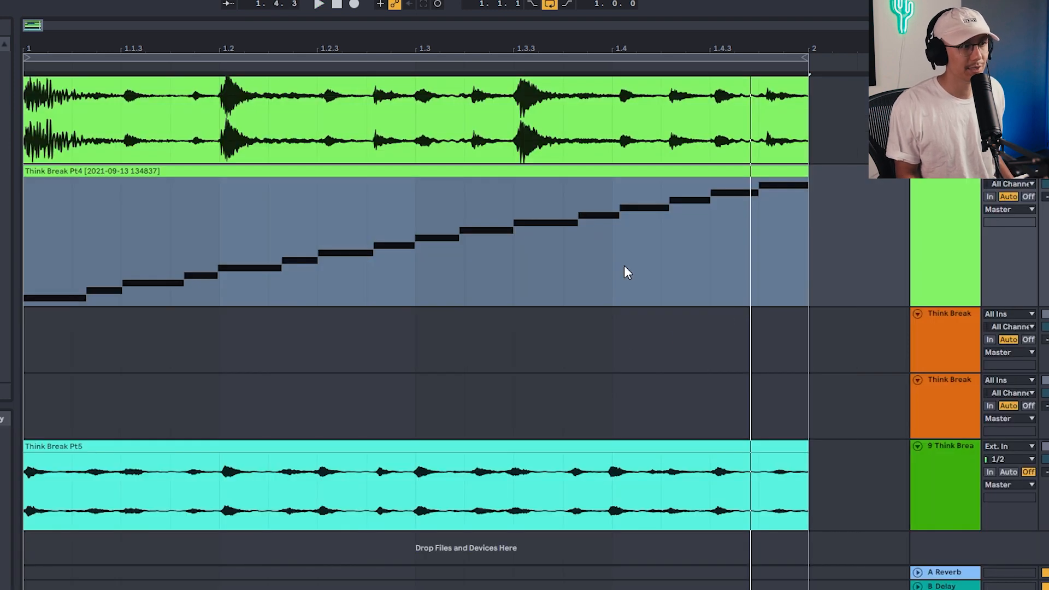
# Remove the three ghost-hit warp markers near 1.1.2, 1.2.2 and 1.3.4 from the consolidated audio clip.
pyautogui.click(615, 196)
pyautogui.scroll(3, 621, 192)
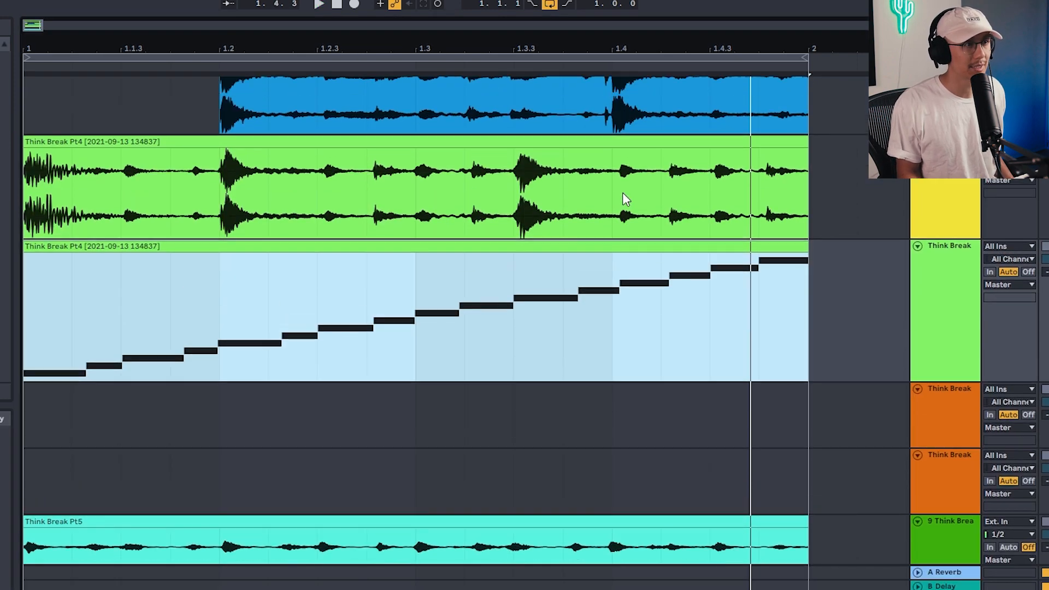
pyautogui.doubleClick(536, 141)
pyautogui.doubleClick(195, 216)
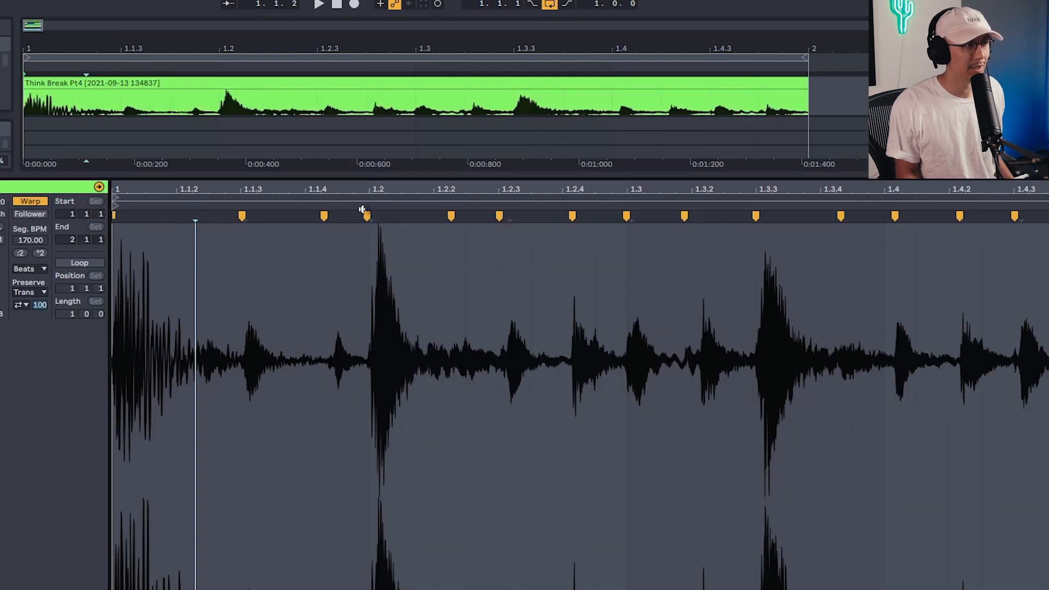
pyautogui.doubleClick(450, 216)
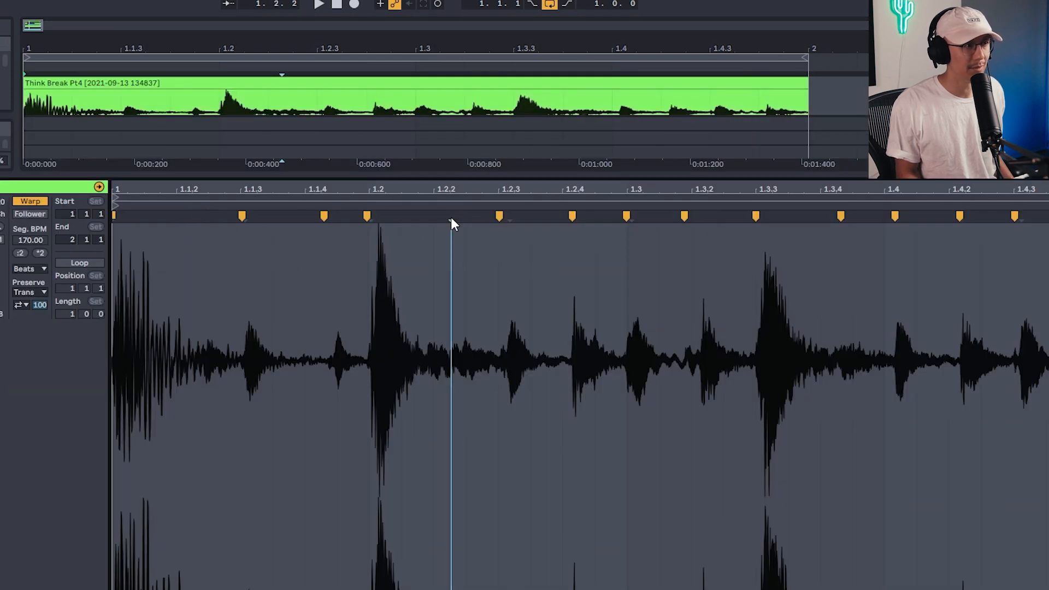
pyautogui.doubleClick(842, 215)
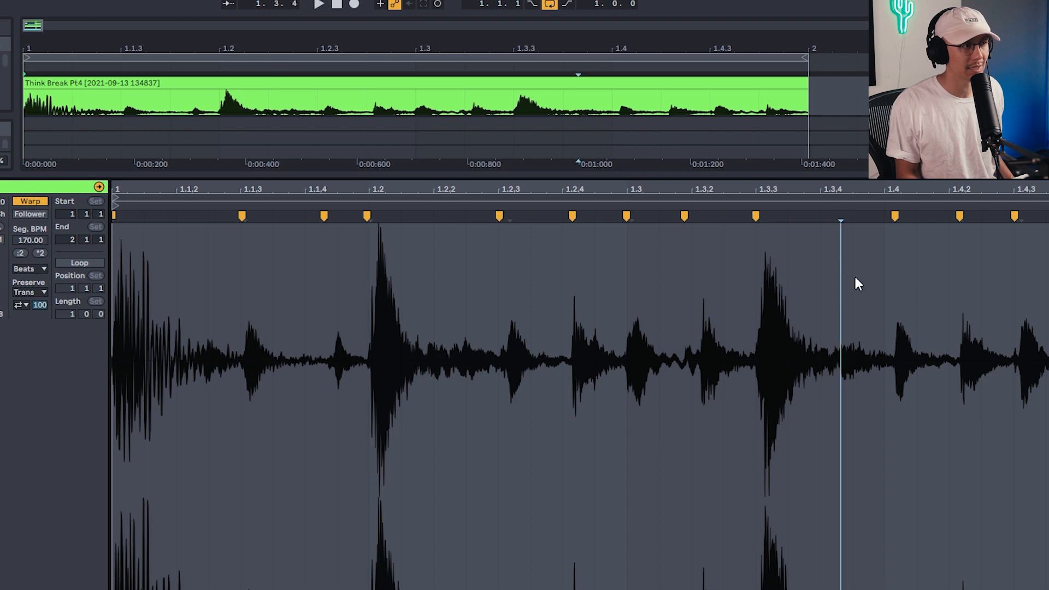
# Slice the consolidated audio clip to another new MIDI track per warp marker, with warped timing preserved.
pyautogui.hotkey('ctrl', 'alt', 'l')
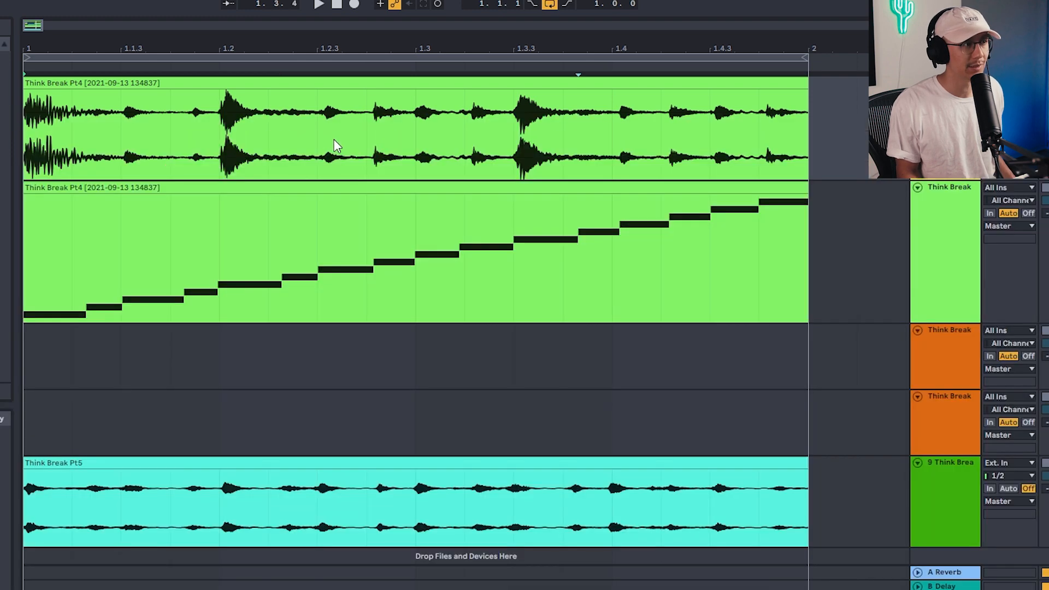
pyautogui.click(359, 83)
pyautogui.rightClick(359, 85)
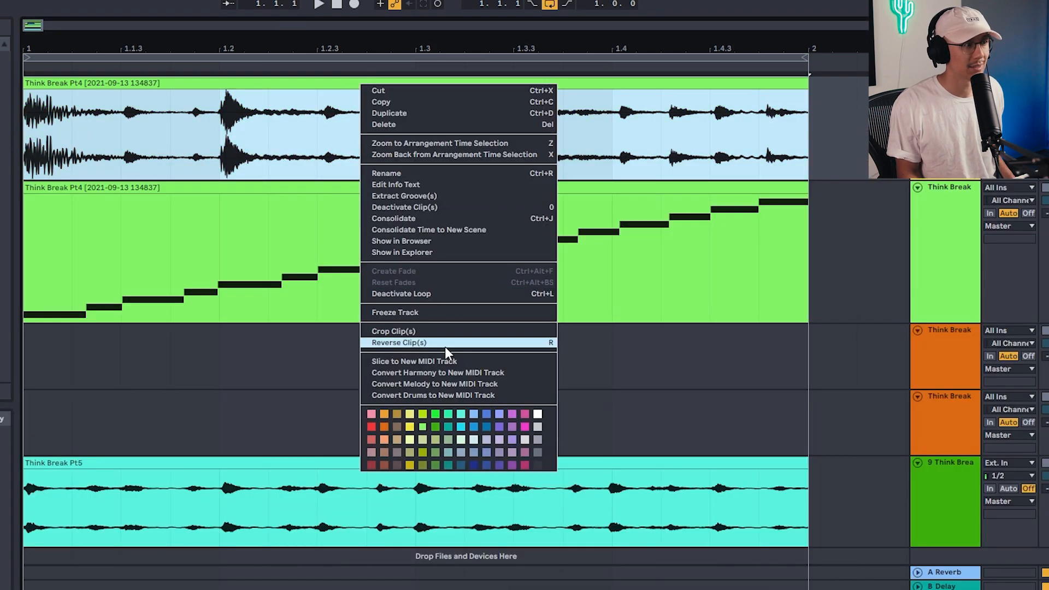
pyautogui.click(443, 360)
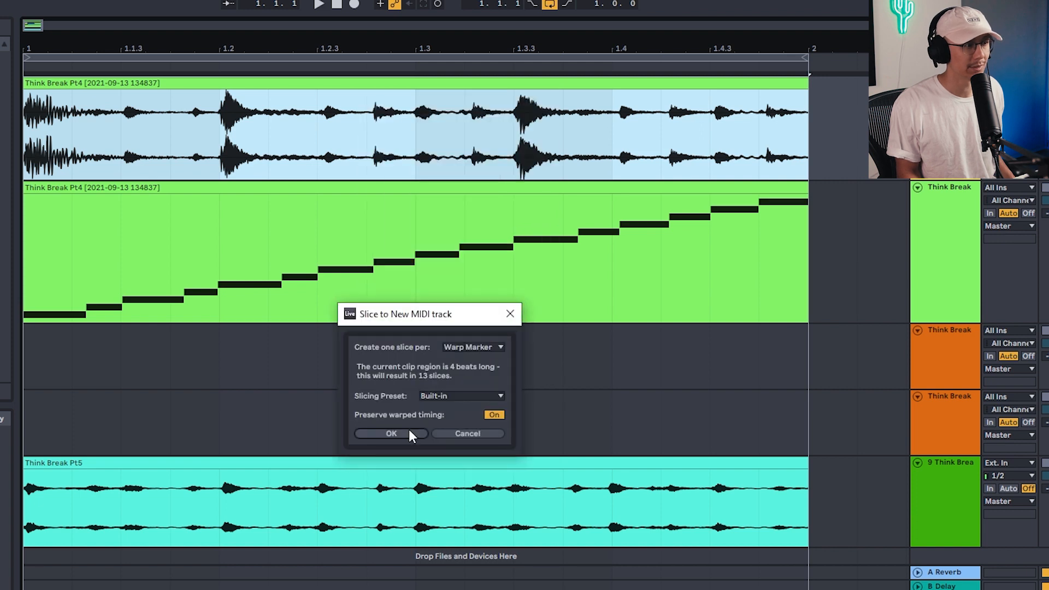
pyautogui.click(428, 398)
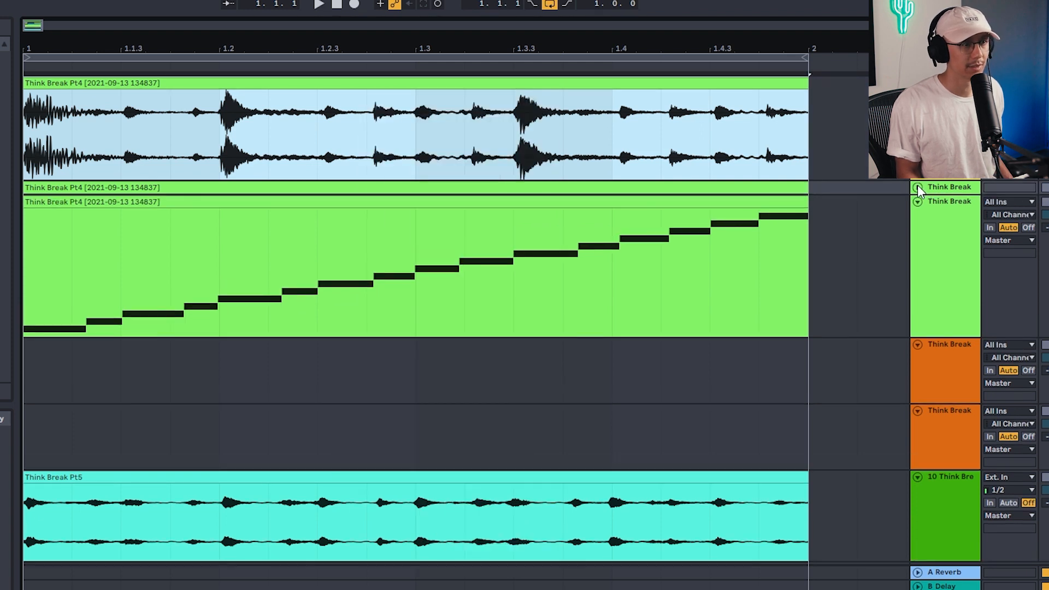
# Unfold and enlarge the newly sliced MIDI track, and colour the track and its clip purple.
pyautogui.click(918, 187)
pyautogui.rightClick(967, 201)
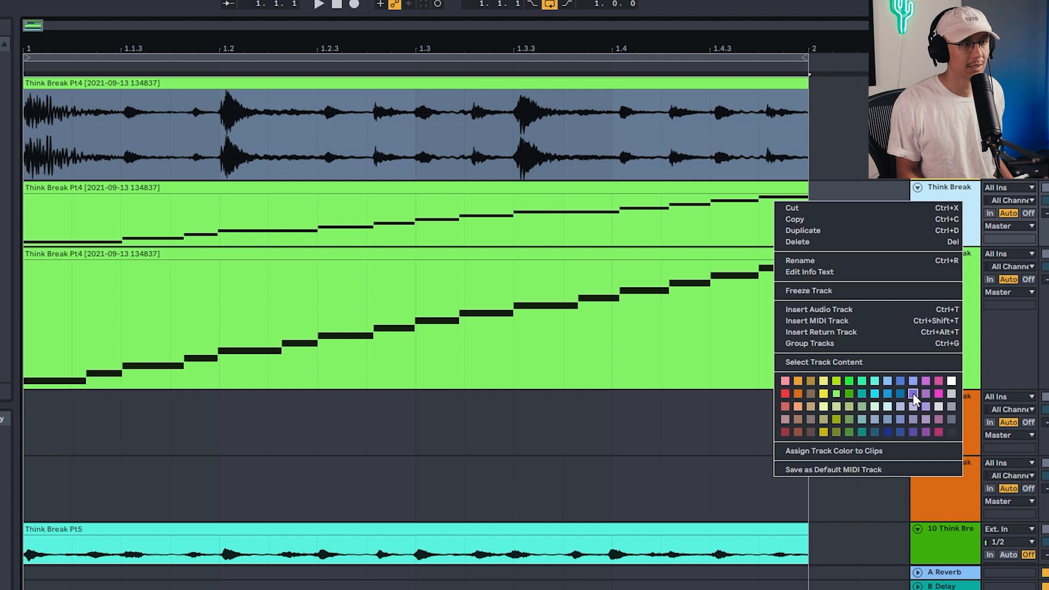
pyautogui.click(914, 393)
pyautogui.moveTo(933, 242); pyautogui.dragTo(931, 322)
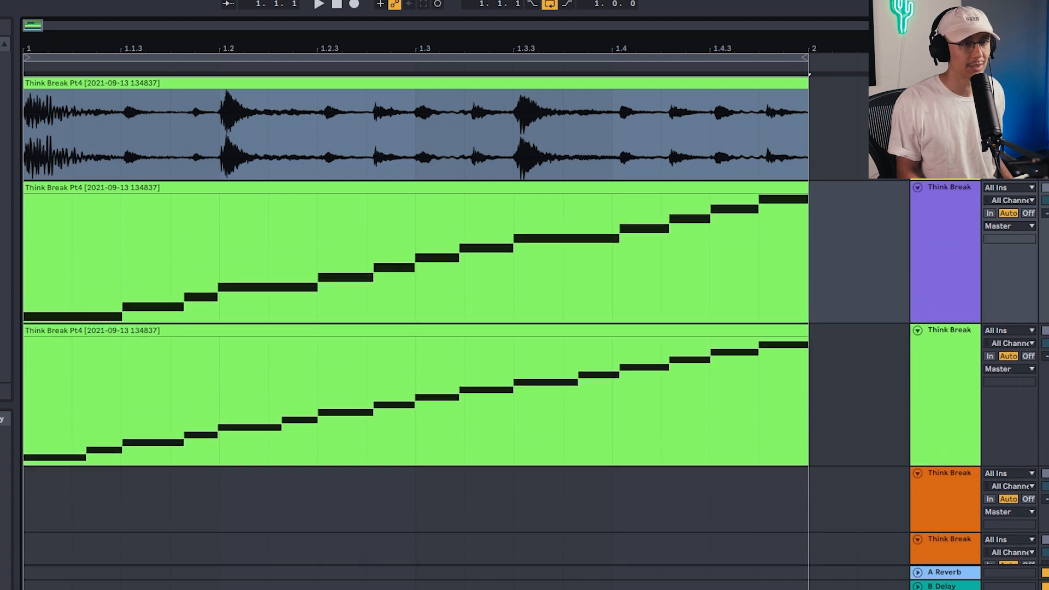
pyautogui.doubleClick(722, 191)
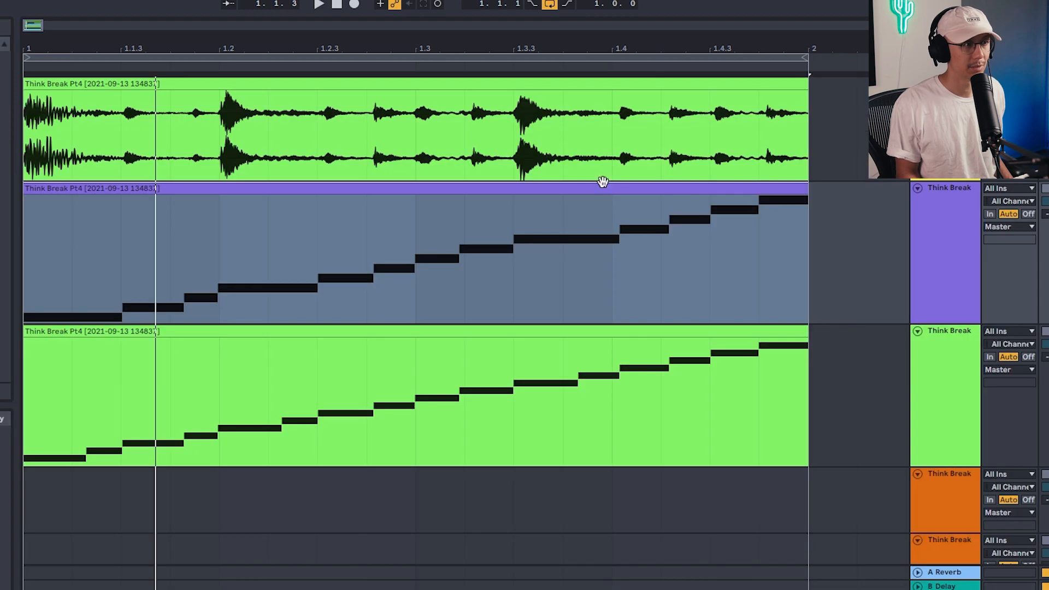
# Play back the purple sliced clip and compare it with the green sliced clip below it.
pyautogui.click(601, 187)
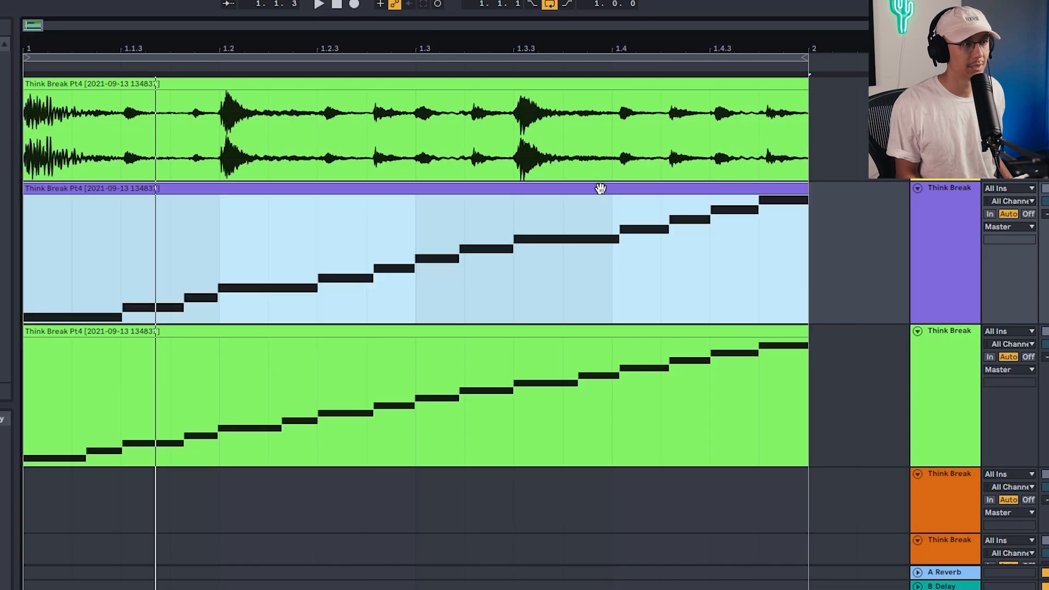
pyautogui.press('space')
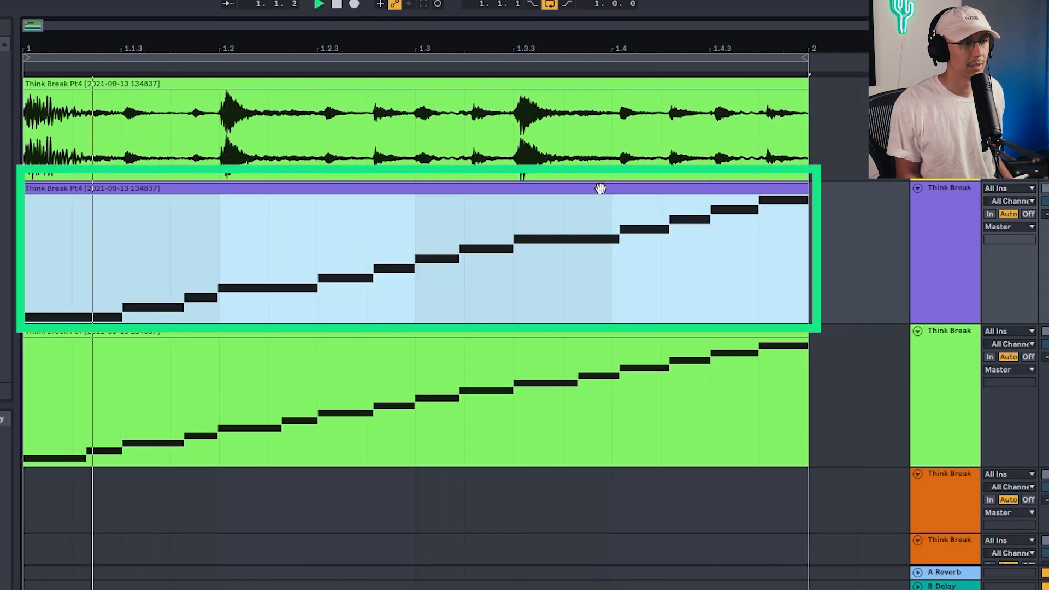
pyautogui.click(844, 357)
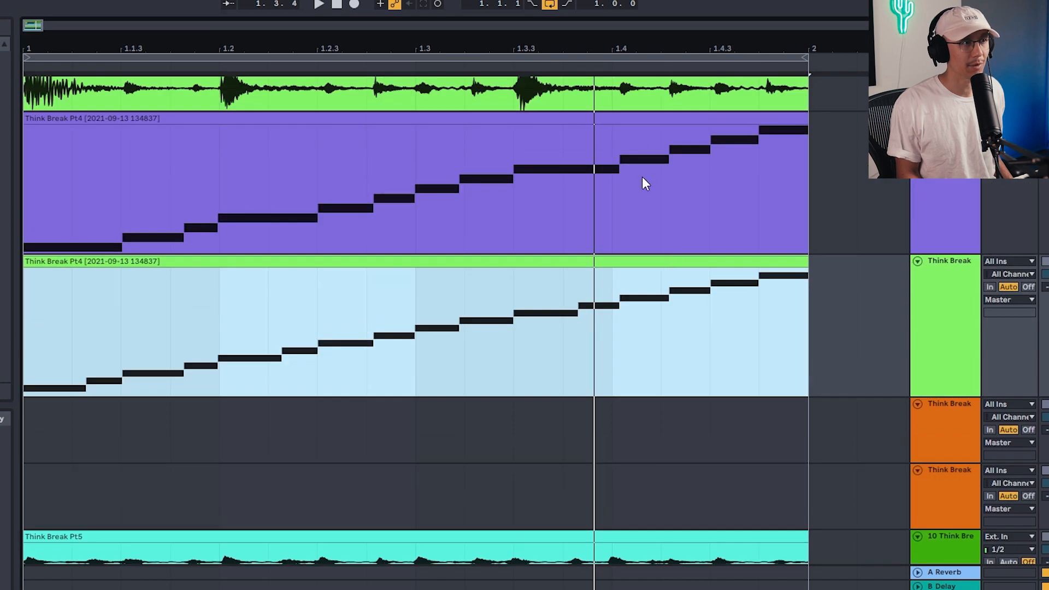
# Examine the slice notes of the purple MIDI clip and listen to it again in the arrangement.
pyautogui.doubleClick(627, 113)
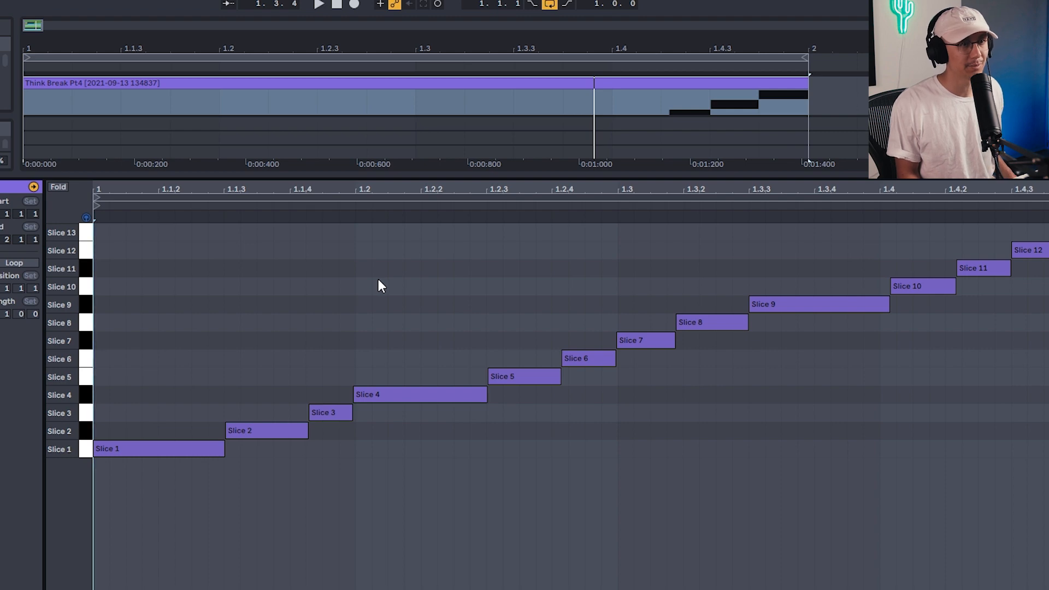
pyautogui.hotkey('ctrl', 'alt', 'l')
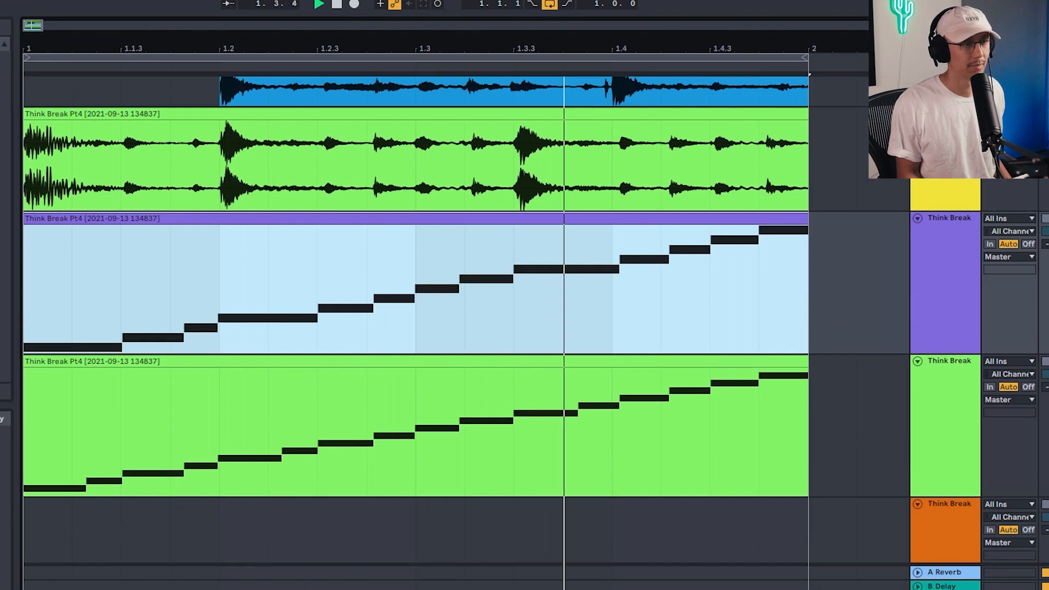
pyautogui.press('0')
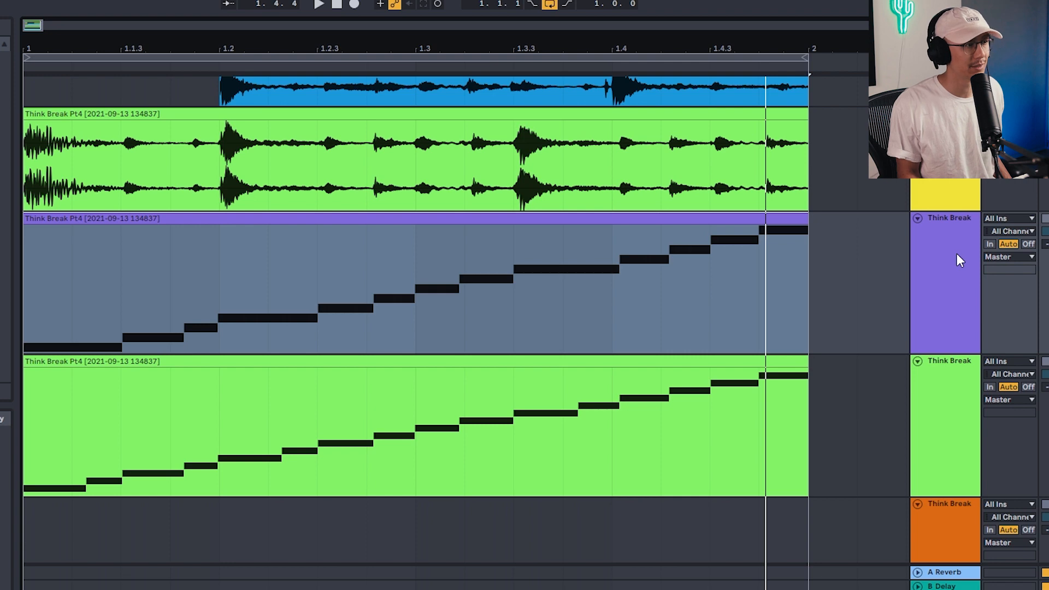
# Select the purple sliced MIDI track.
pyautogui.scroll(1, 956, 253)
pyautogui.scroll(-1, 956, 254)
pyautogui.scroll(1, 961, 261)
pyautogui.scroll(-1, 960, 261)
pyautogui.scroll(6, 955, 255)
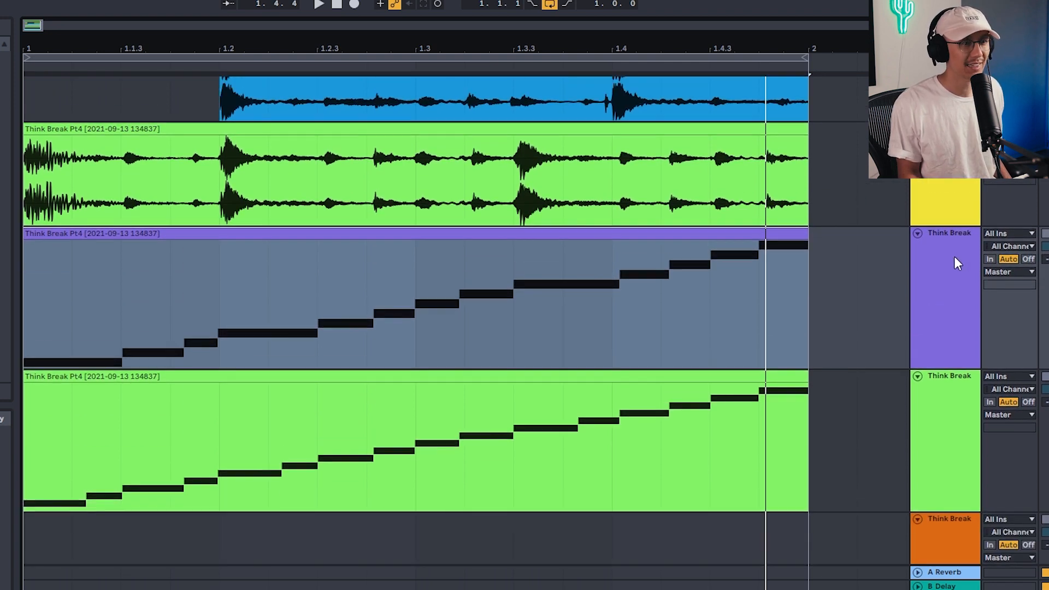
pyautogui.scroll(-7, 954, 257)
pyautogui.click(954, 257)
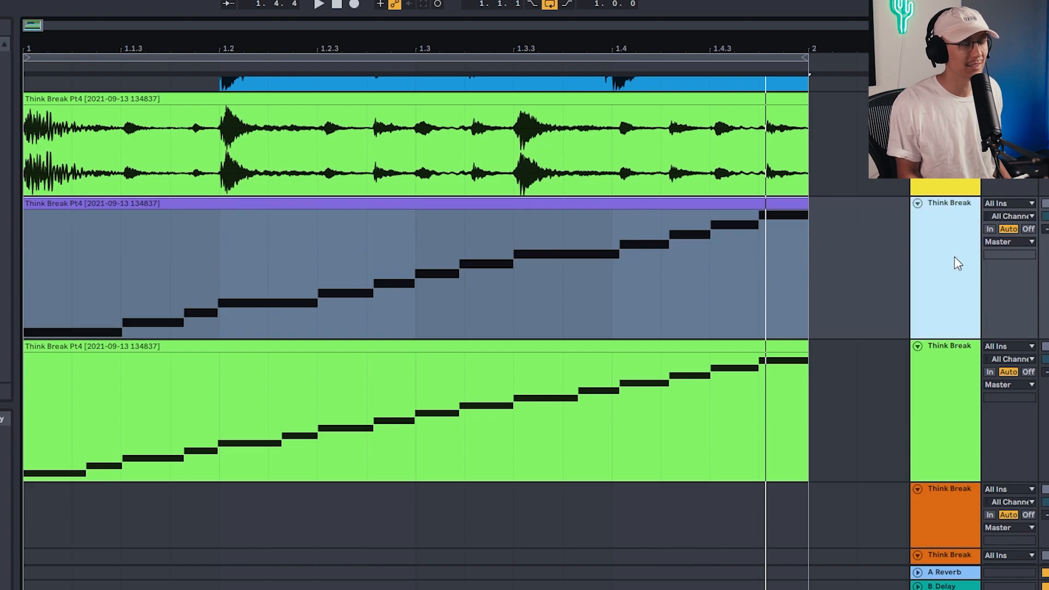